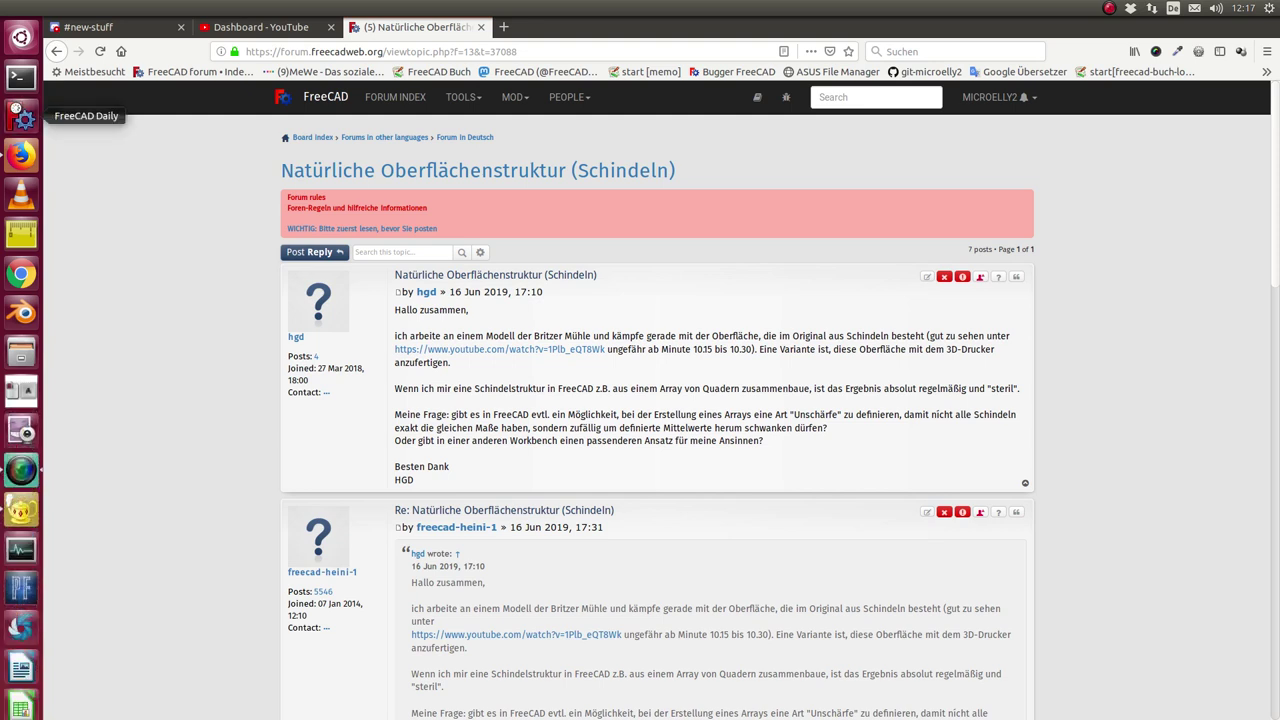
# Launch FreeCAD Daily from the Ubuntu dock so it opens in the PyFlow workbench
pyautogui.click(22, 118)
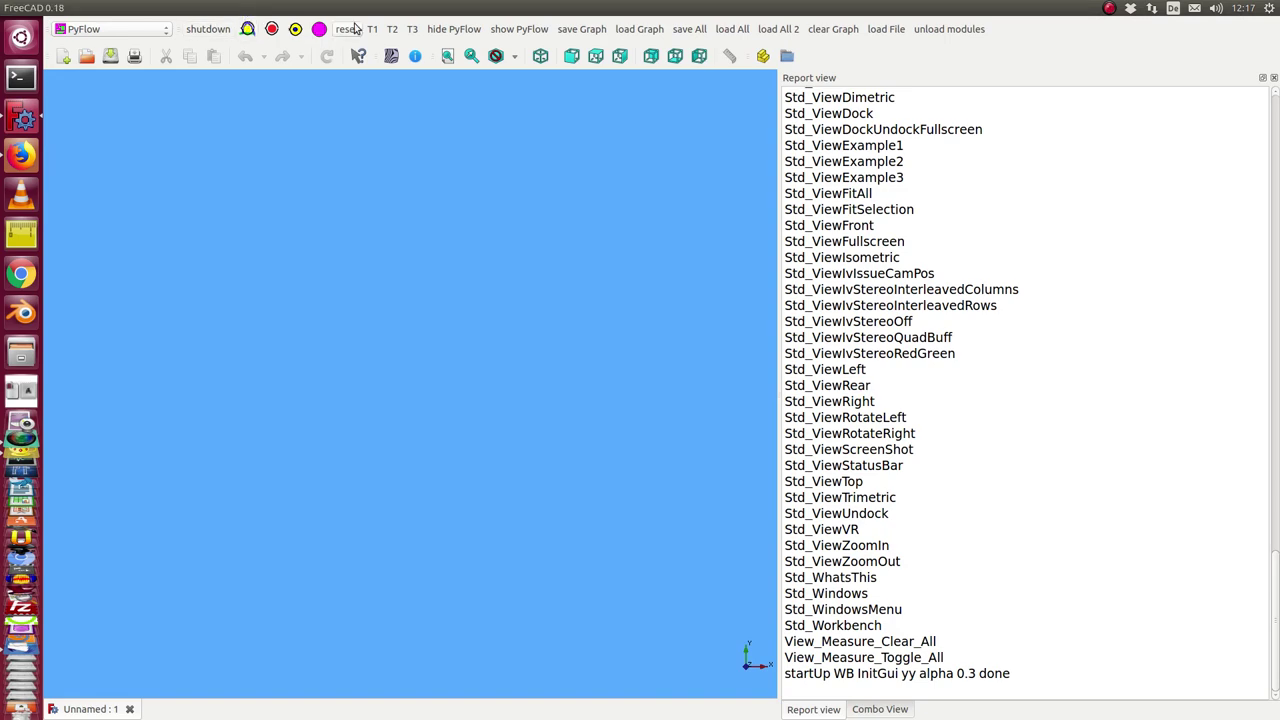
# Show the PyFlow NodeEditor, widen its graph panel, and bring the main FreeCAD window forward
pyautogui.click(514, 31)
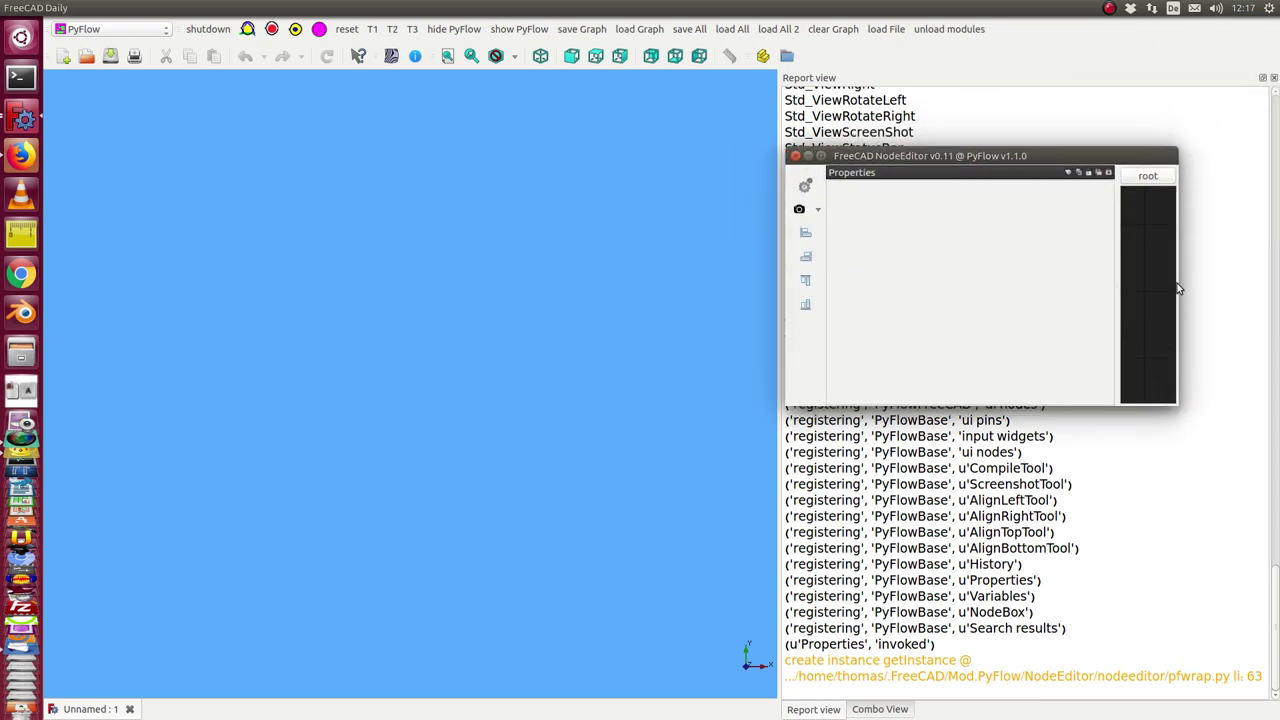
pyautogui.moveTo(1116, 276); pyautogui.dragTo(1005, 278)
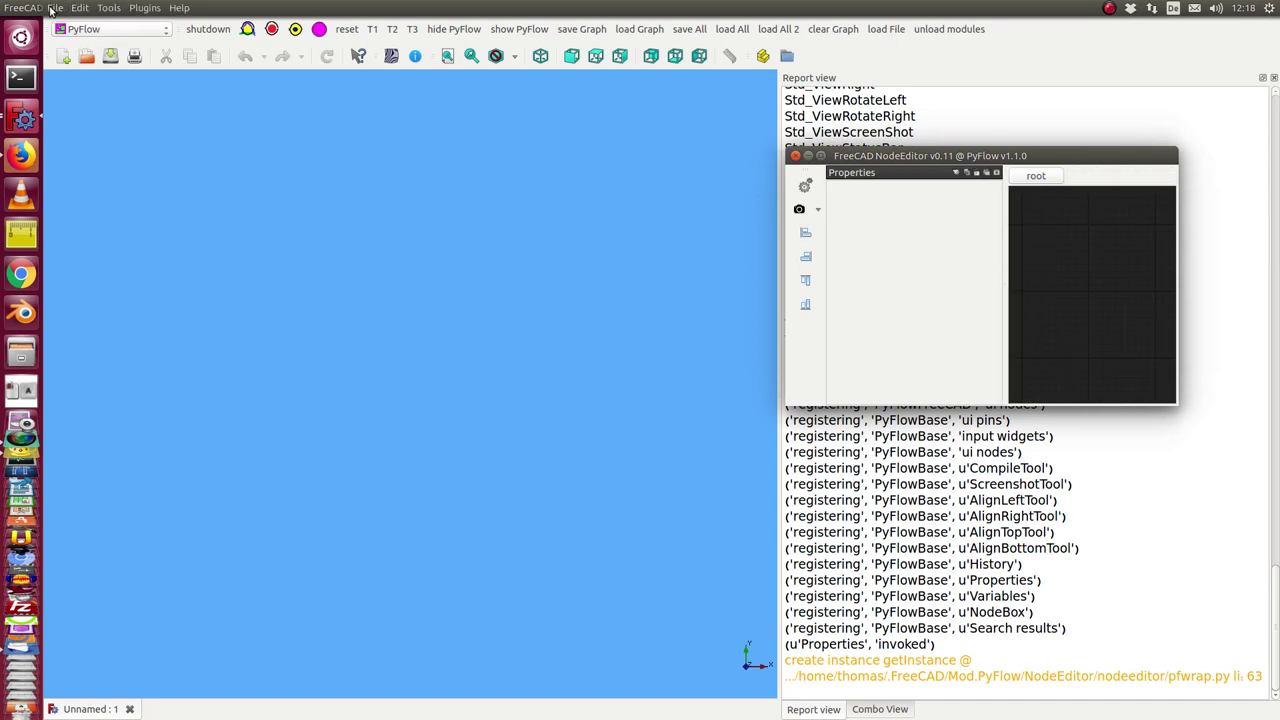
pyautogui.click(329, 251)
# Open the recent file bb.FCStd and orbit to see its diagonal tread row
pyautogui.click(52, 8)
pyautogui.moveTo(86, 280)
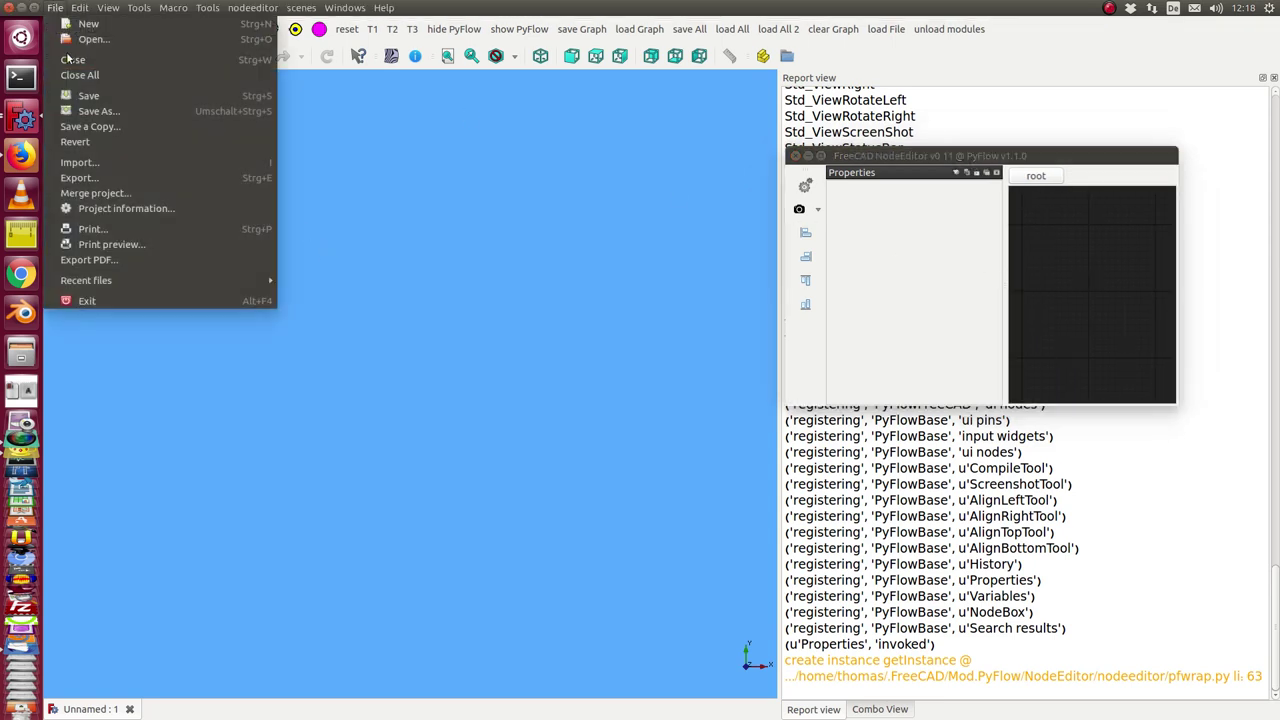
pyautogui.click(315, 282)
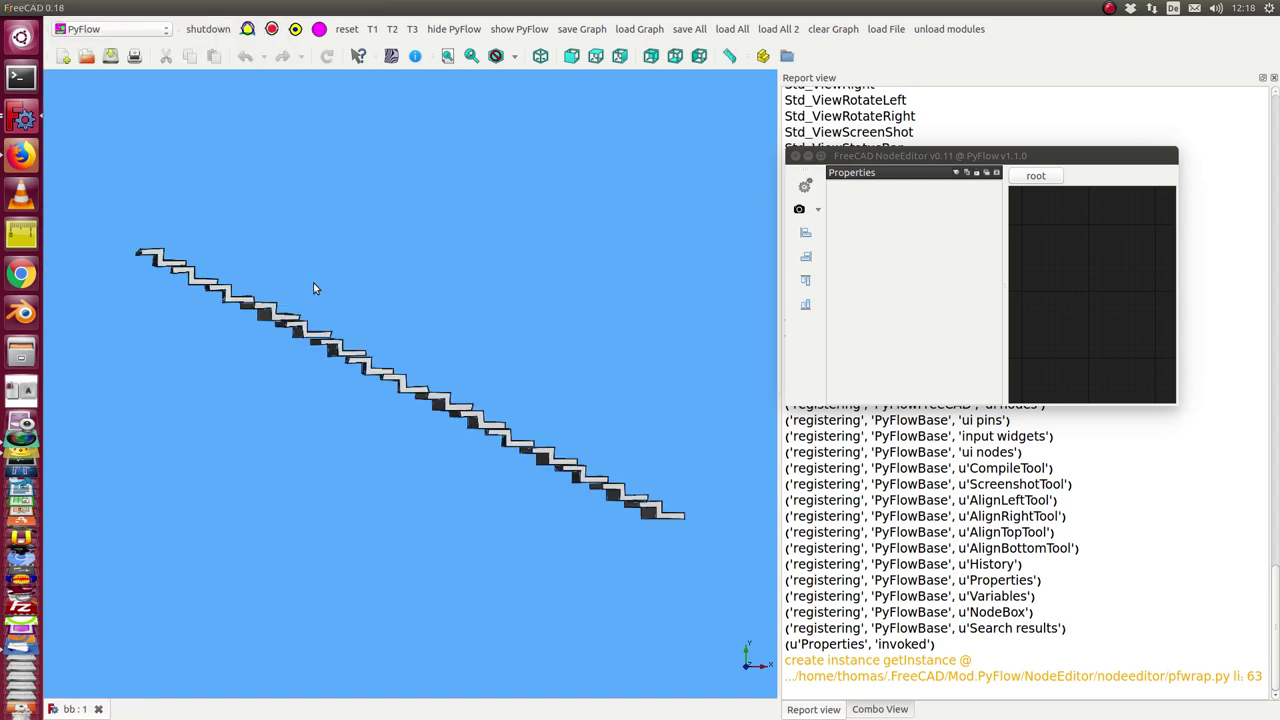
pyautogui.moveTo(349, 258)
pyautogui.mouseDown(button='middle')
pyautogui.moveTo(367, 428)
pyautogui.moveTo(331, 223)
pyautogui.moveTo(457, 291)
pyautogui.moveTo(333, 342)
pyautogui.mouseUp(button='middle')
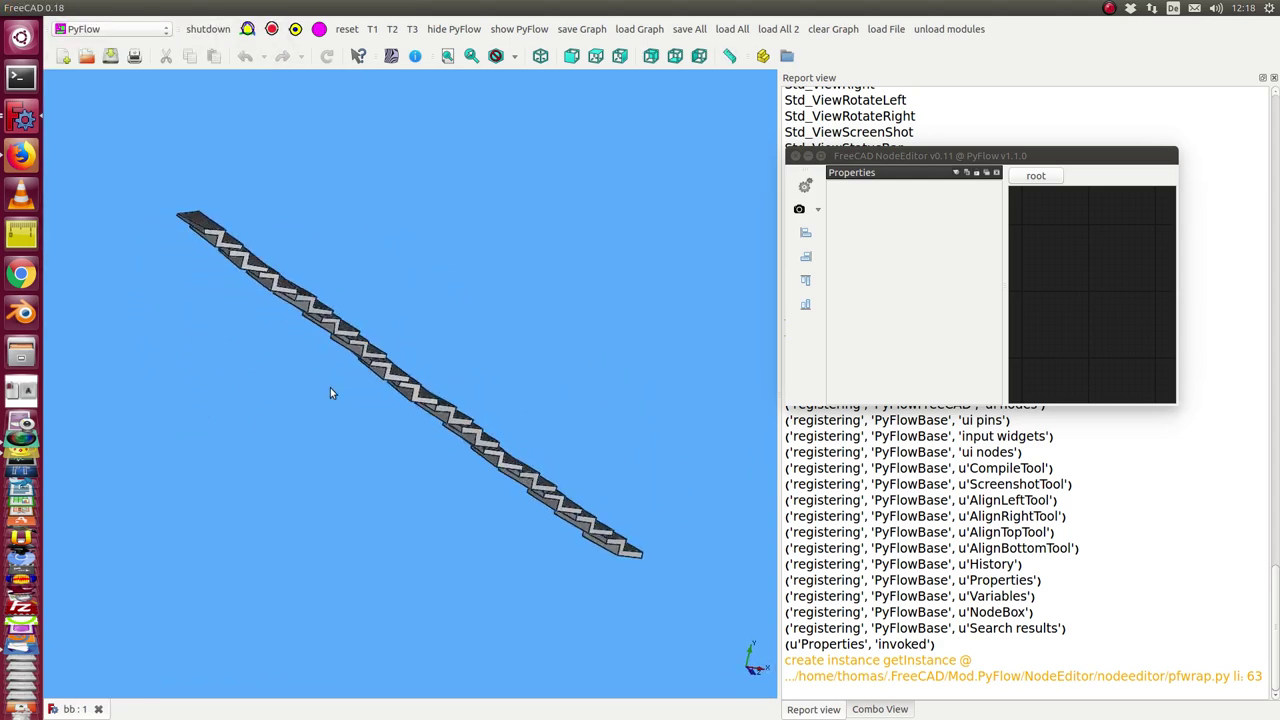
# Inspect Shape007 and Shape010 in the model tree, then load the saved PyFlow graph
pyautogui.click(878, 710)
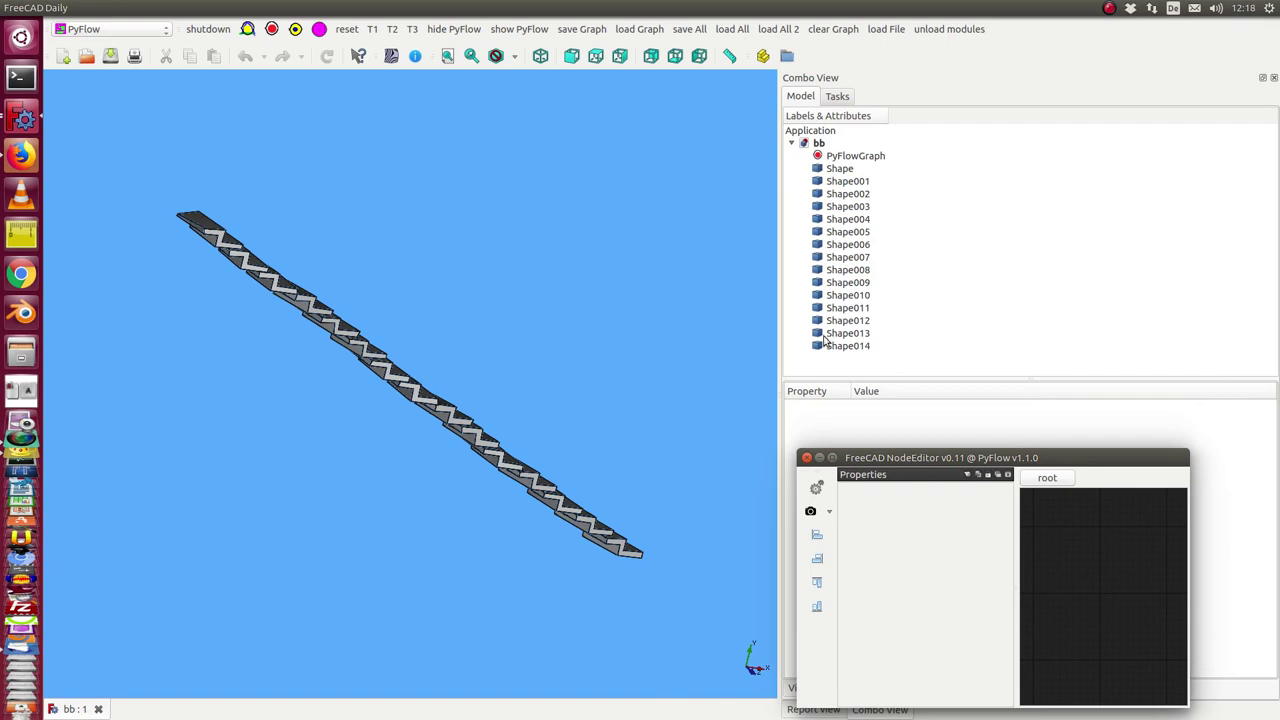
pyautogui.click(840, 258)
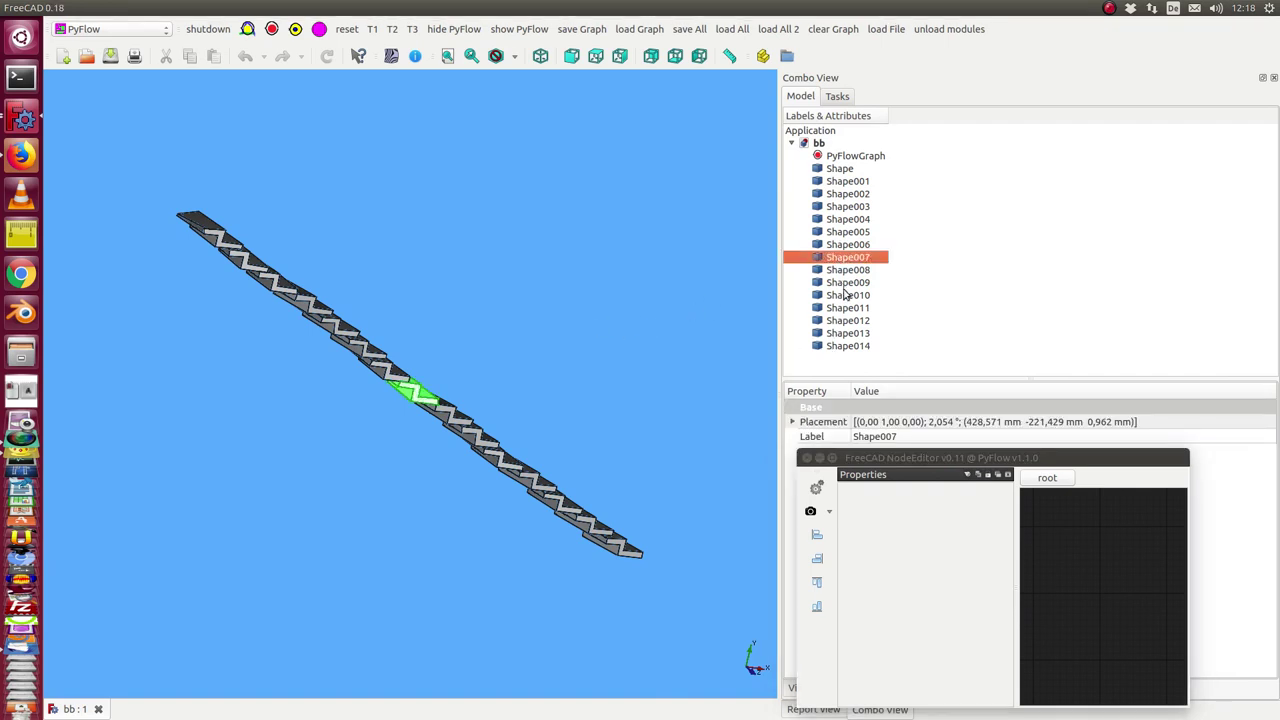
pyautogui.click(846, 295)
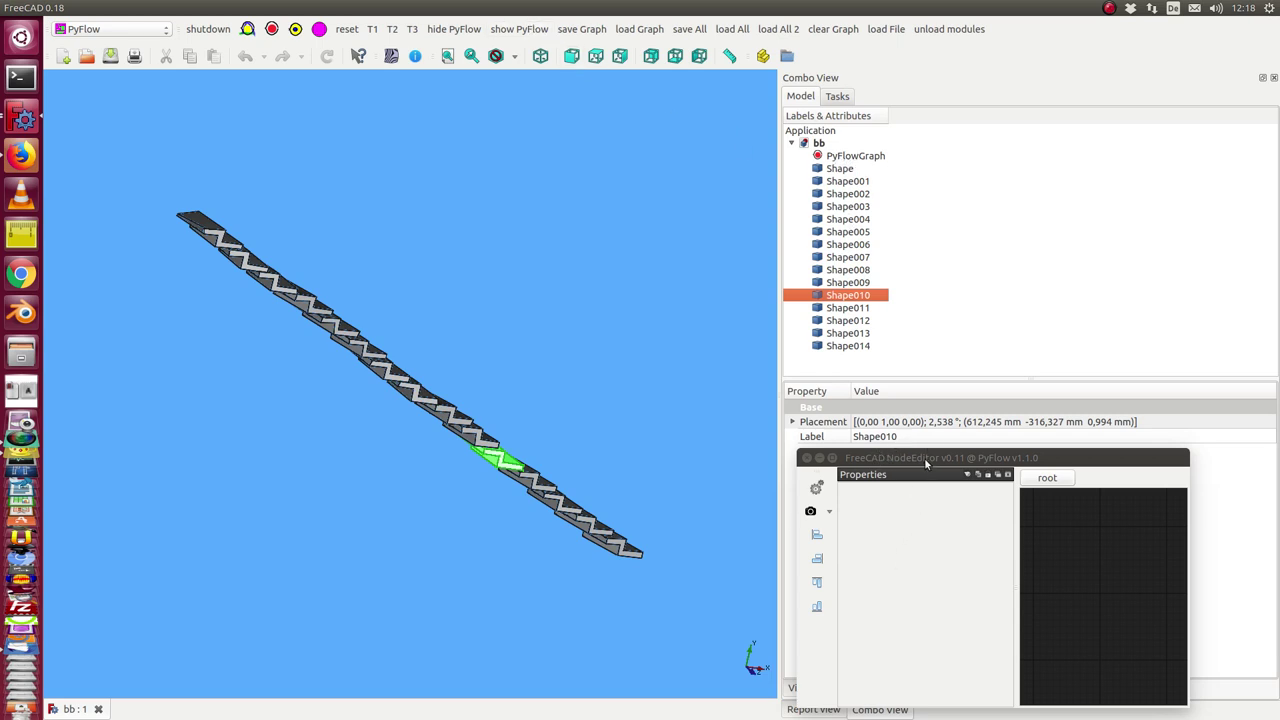
pyautogui.moveTo(924, 457); pyautogui.dragTo(875, 373)
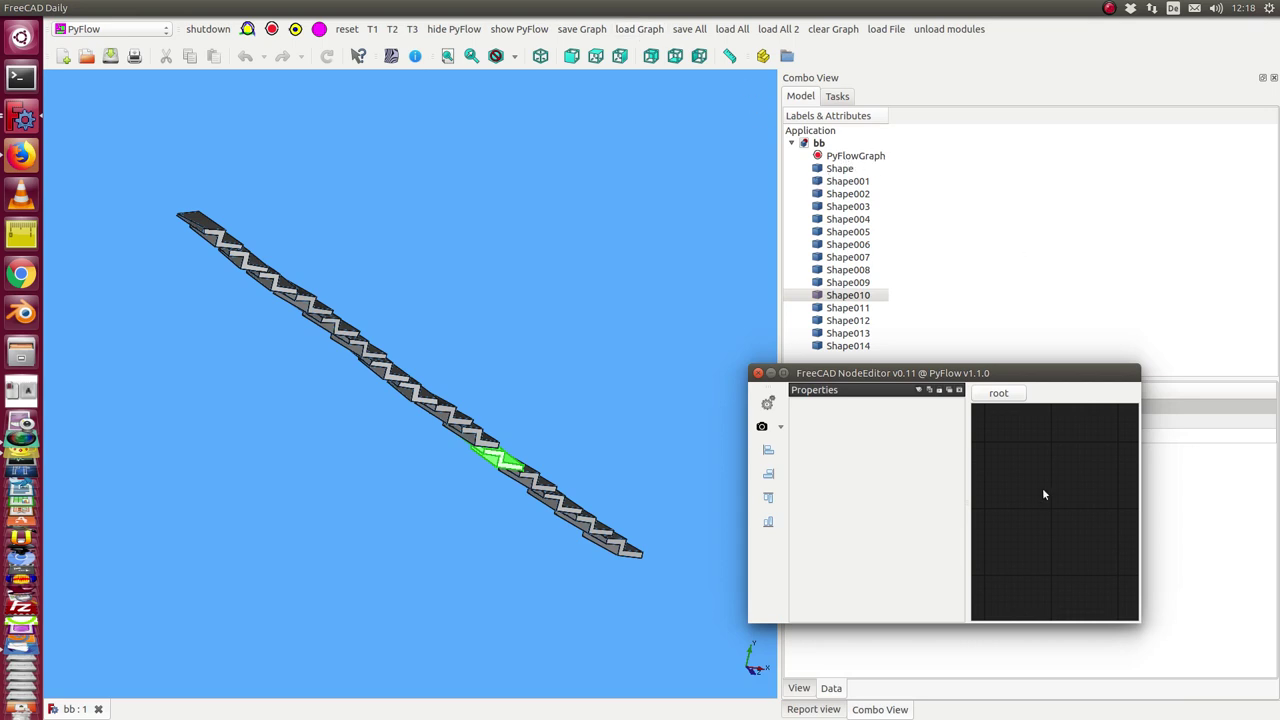
pyautogui.click(636, 30)
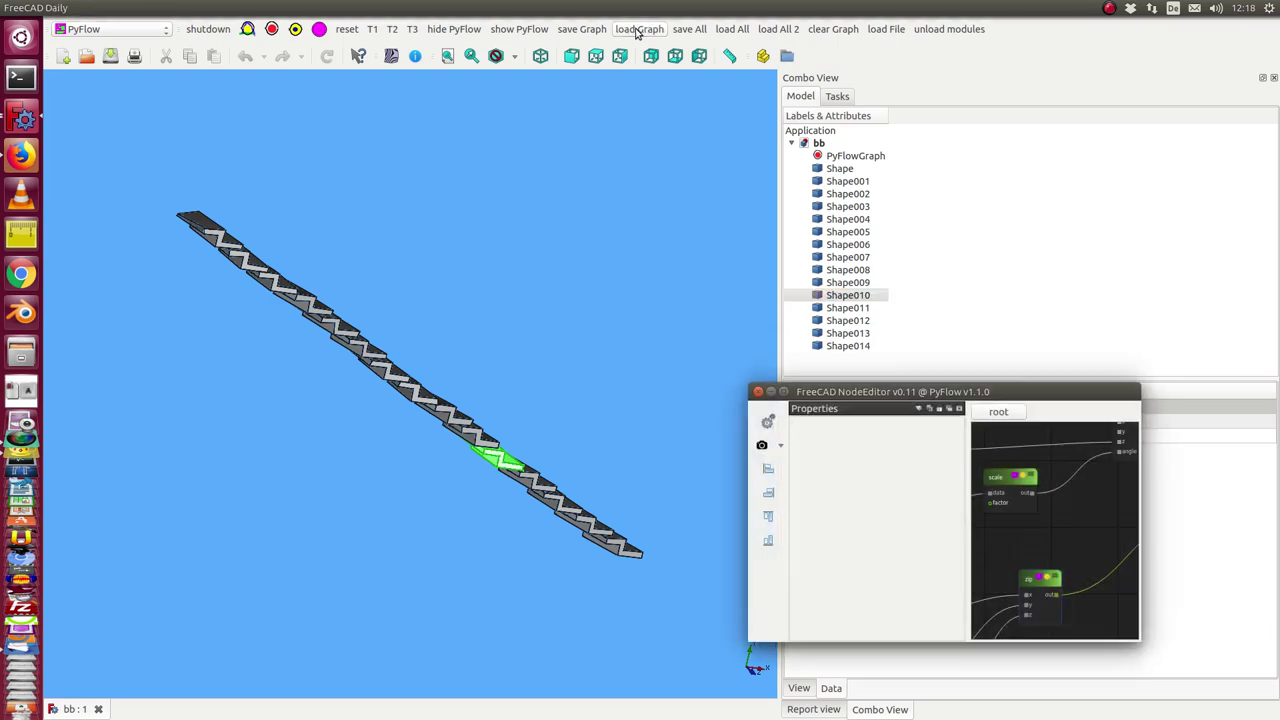
# In the maximized NodeEditor, set the FreeCAD_Tread node's noise slider to 0.0000
pyautogui.moveTo(996, 392); pyautogui.dragTo(638, 6)
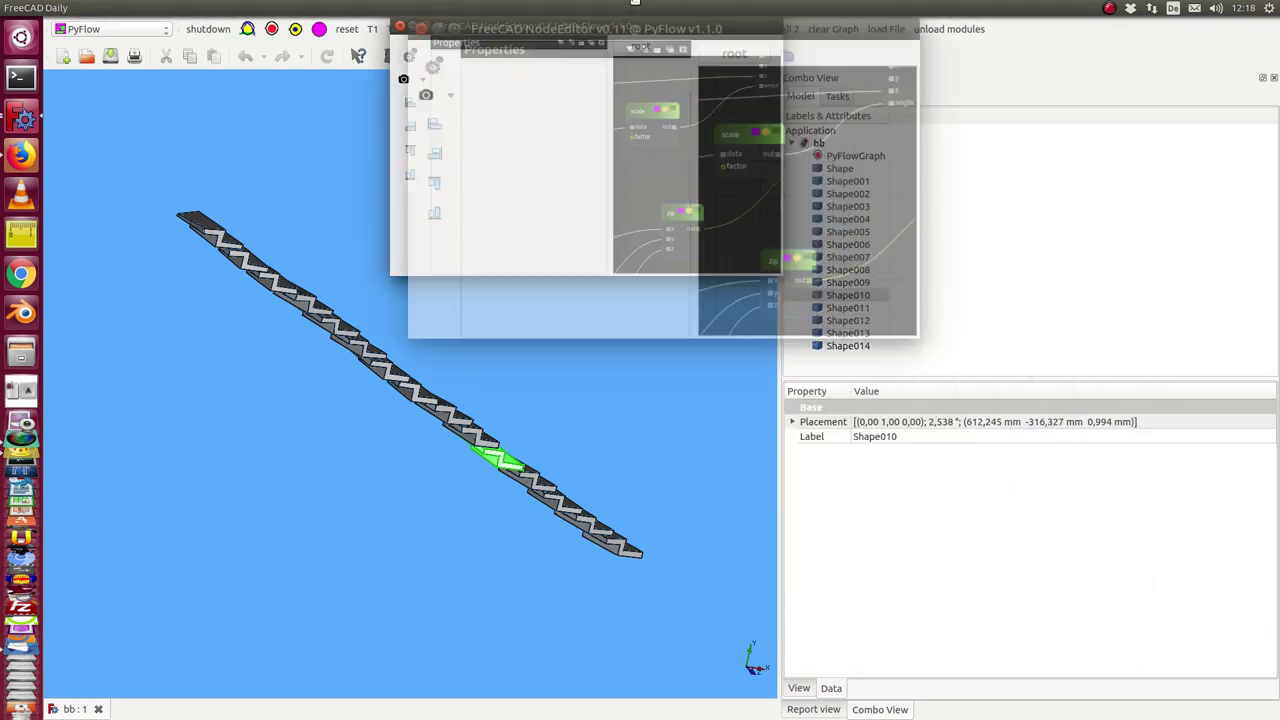
pyautogui.scroll(2, 495, 414)
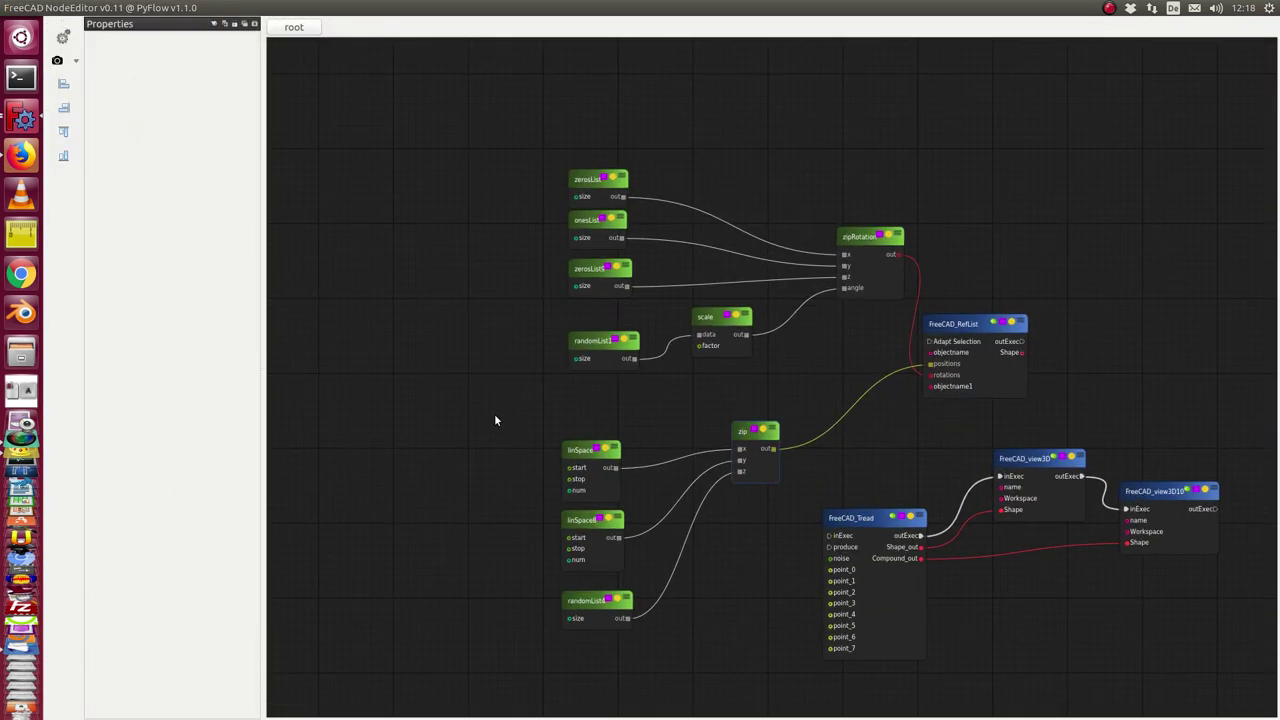
pyautogui.moveTo(811, 406); pyautogui.dragTo(723, 338, button='middle')
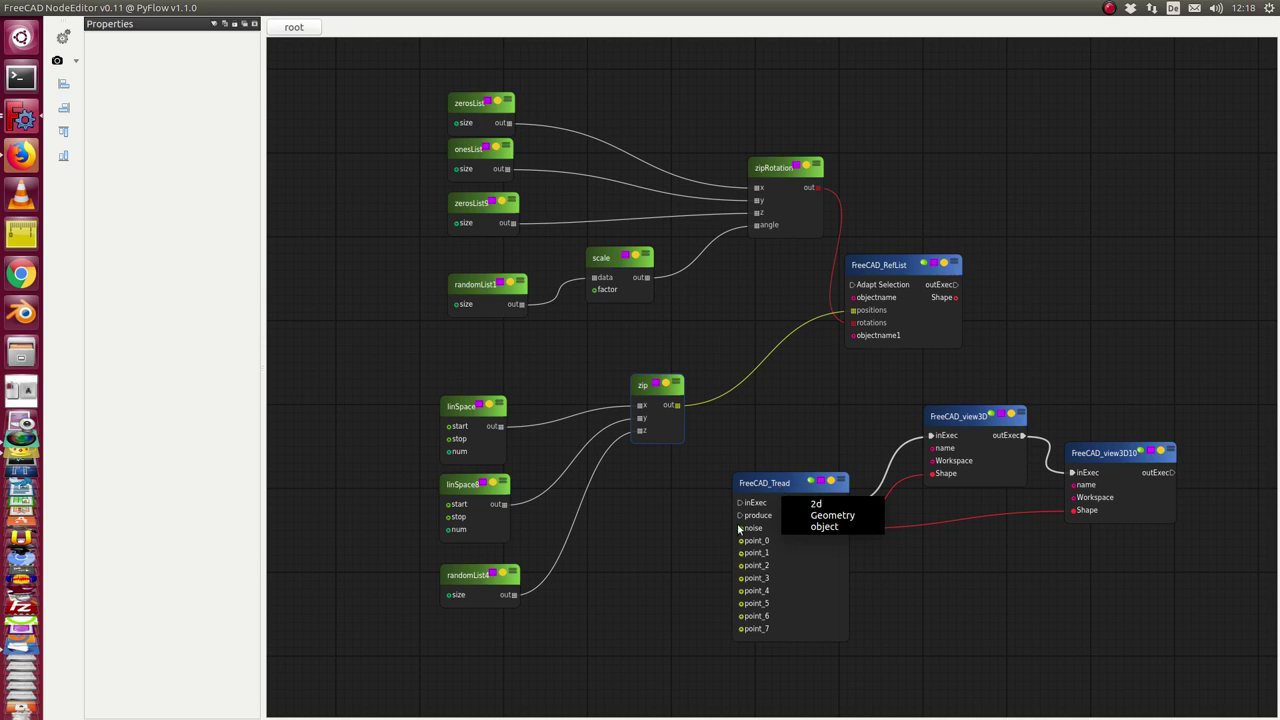
pyautogui.click(769, 484)
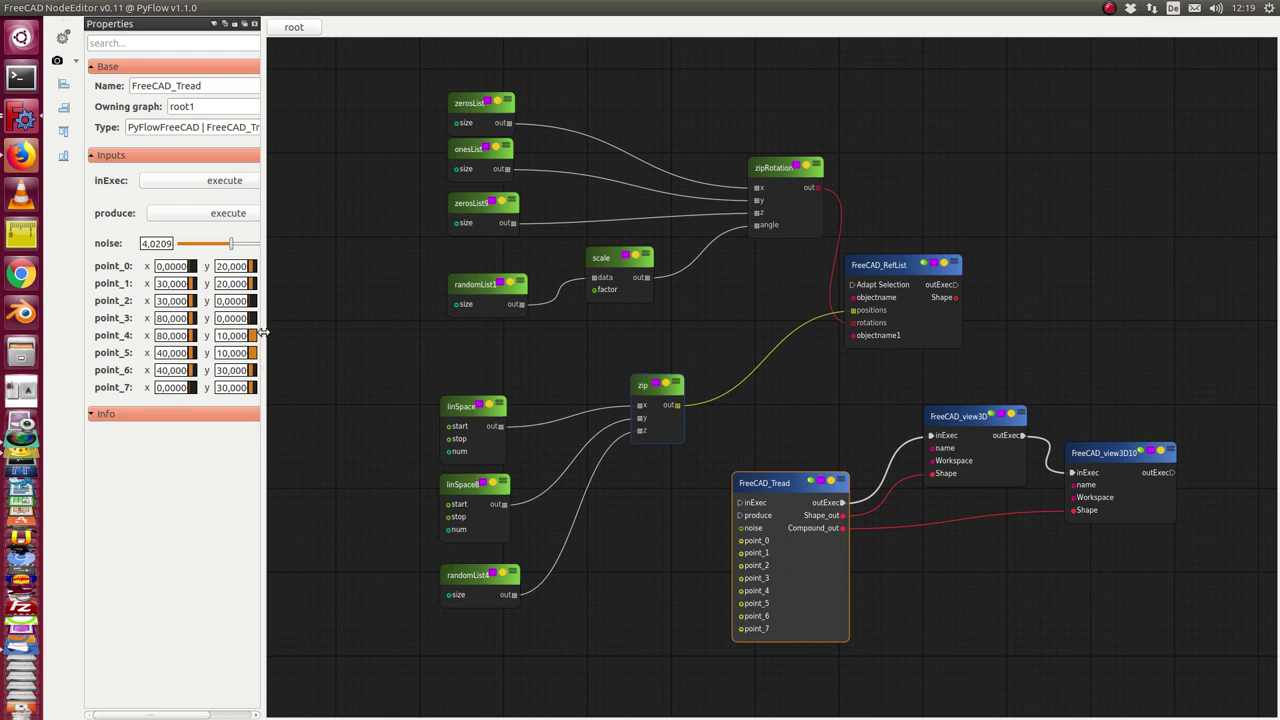
pyautogui.moveTo(261, 332); pyautogui.dragTo(565, 331)
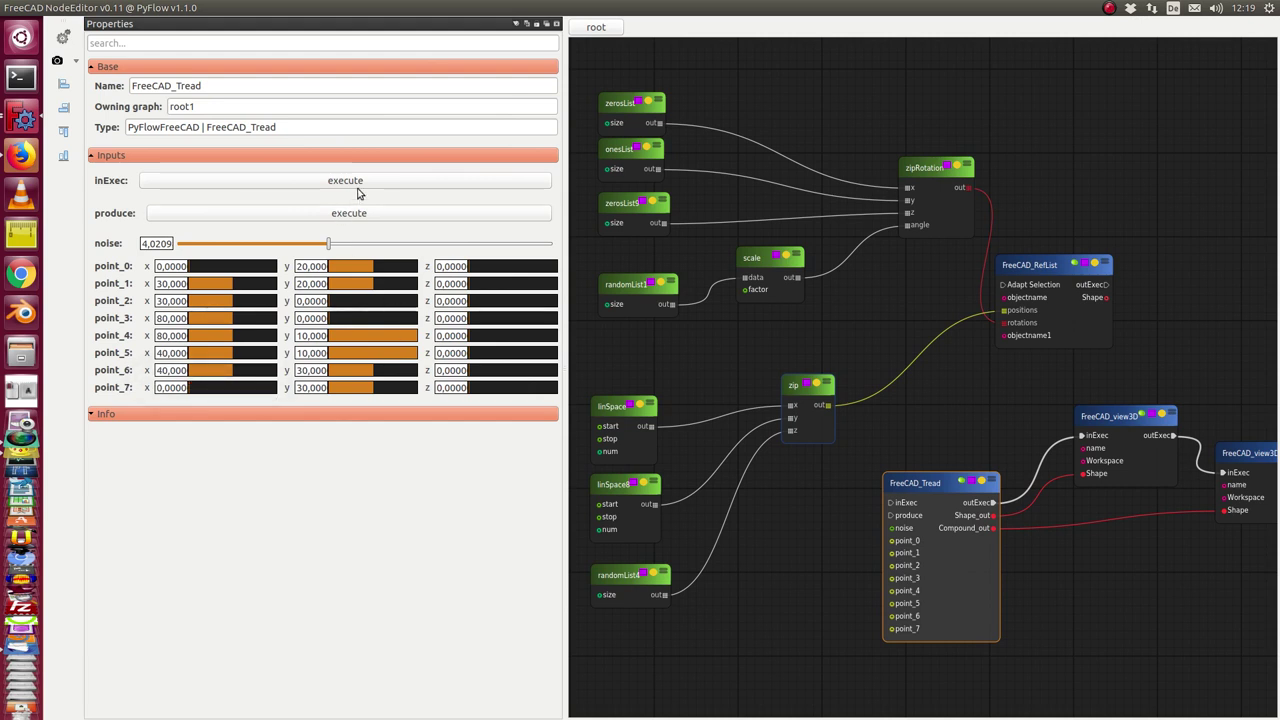
pyautogui.moveTo(330, 245); pyautogui.dragTo(172, 244)
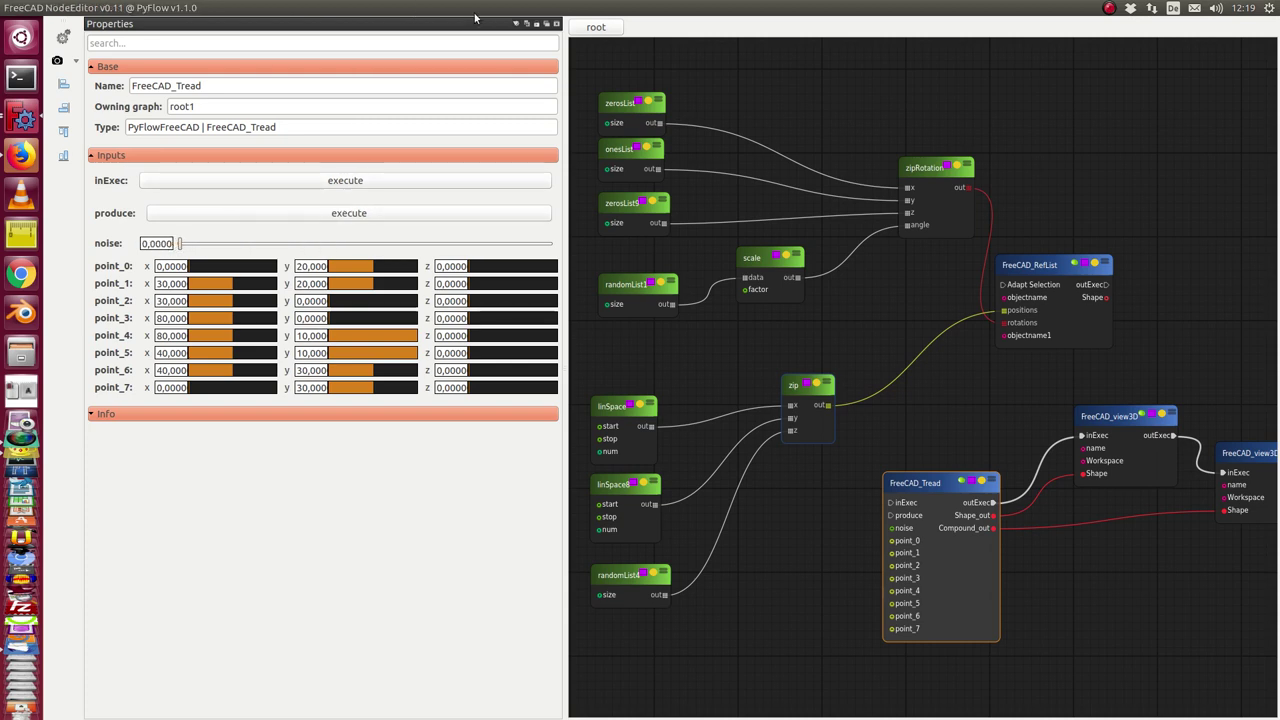
pyautogui.moveTo(500, 12)
pyautogui.mouseDown()
pyautogui.moveTo(1127, 91)
pyautogui.moveTo(1036, 48)
pyautogui.mouseUp()
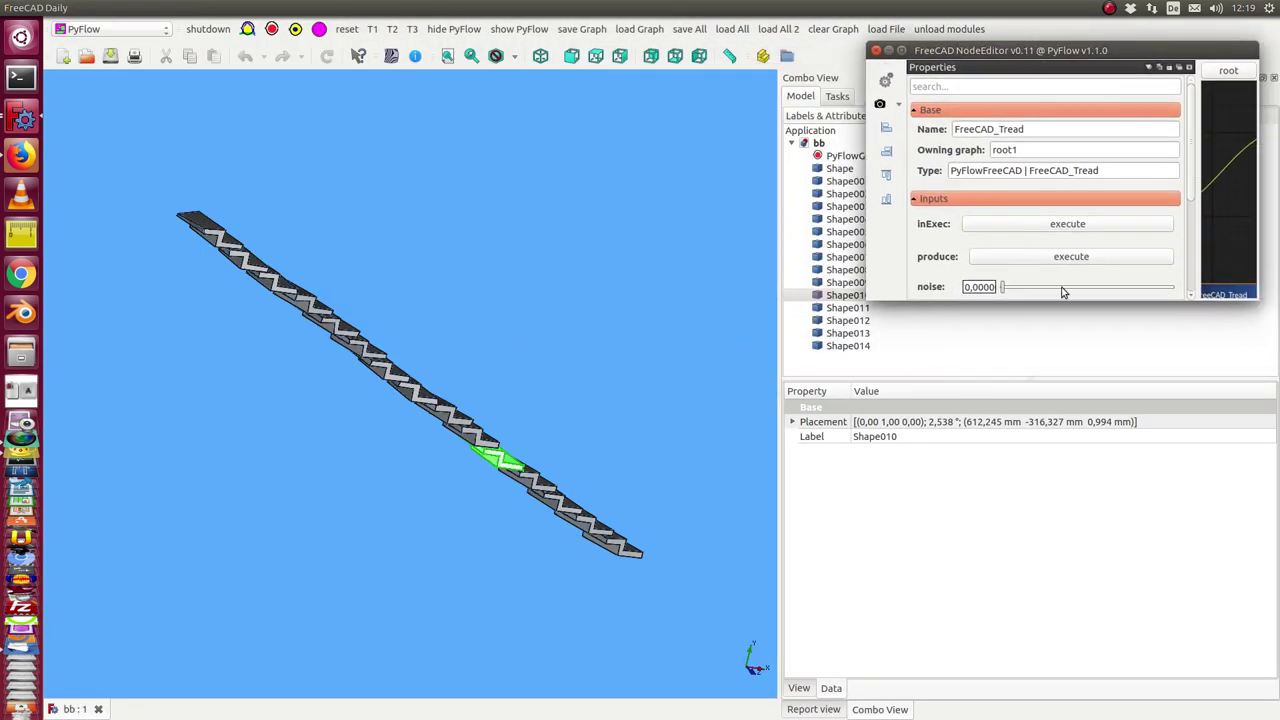
# Execute the FreeCAD_Tread node to build a noise-free Z-profile tread in Unnamed1, then fit and orbit it
pyautogui.moveTo(1071, 299); pyautogui.dragTo(1134, 657)
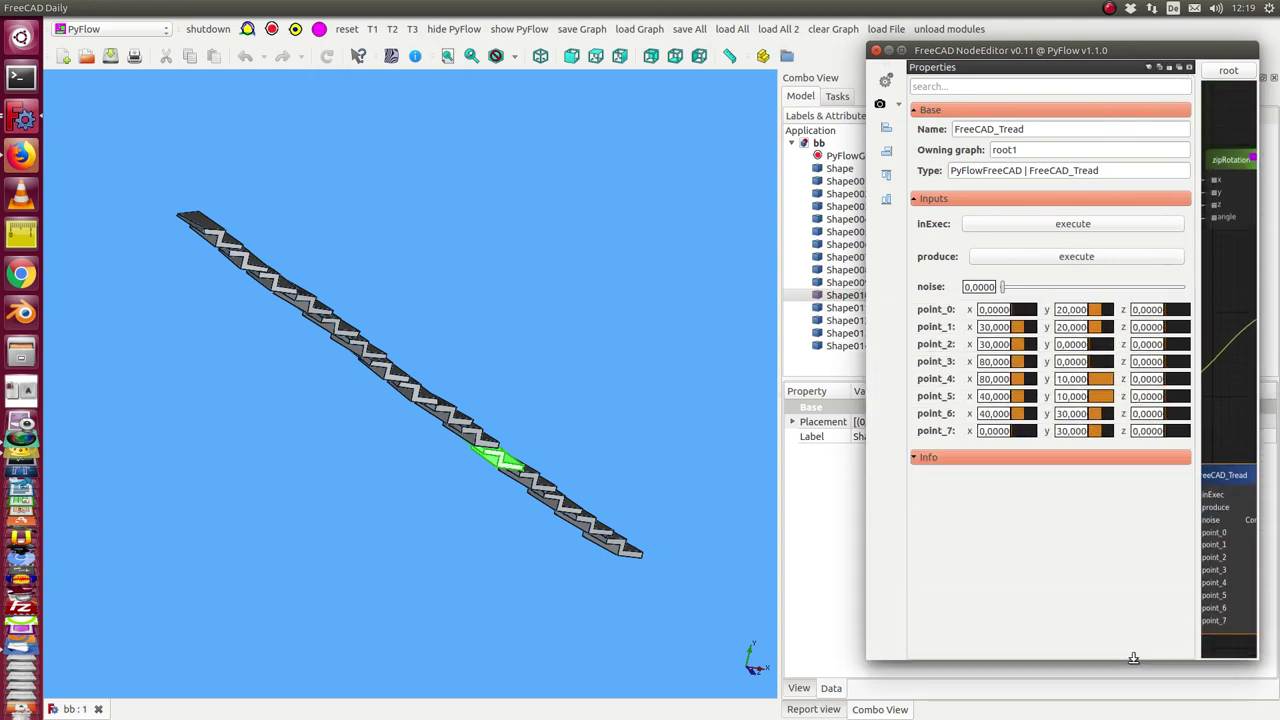
pyautogui.click(991, 228)
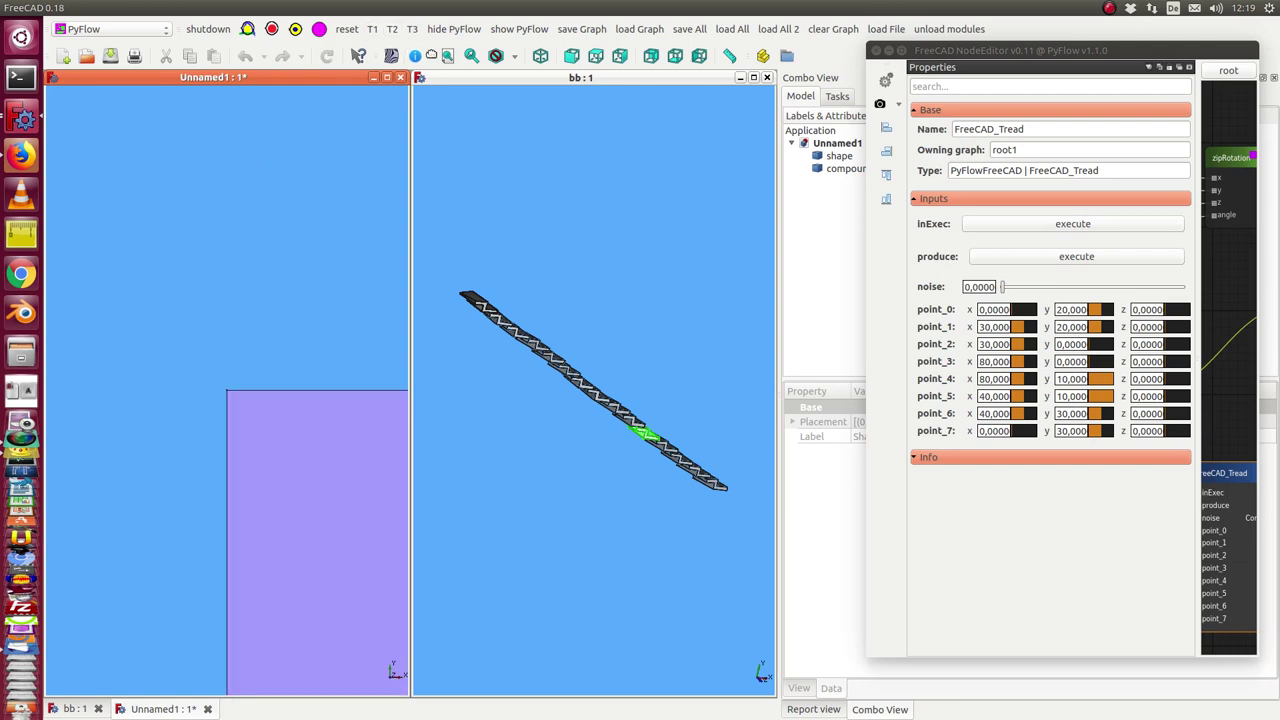
pyautogui.click(448, 56)
pyautogui.moveTo(222, 489)
pyautogui.mouseDown(button='middle')
pyautogui.moveTo(184, 439)
pyautogui.moveTo(126, 449)
pyautogui.moveTo(203, 517)
pyautogui.moveTo(294, 346)
pyautogui.moveTo(261, 283)
pyautogui.moveTo(256, 299)
pyautogui.mouseUp(button='middle')
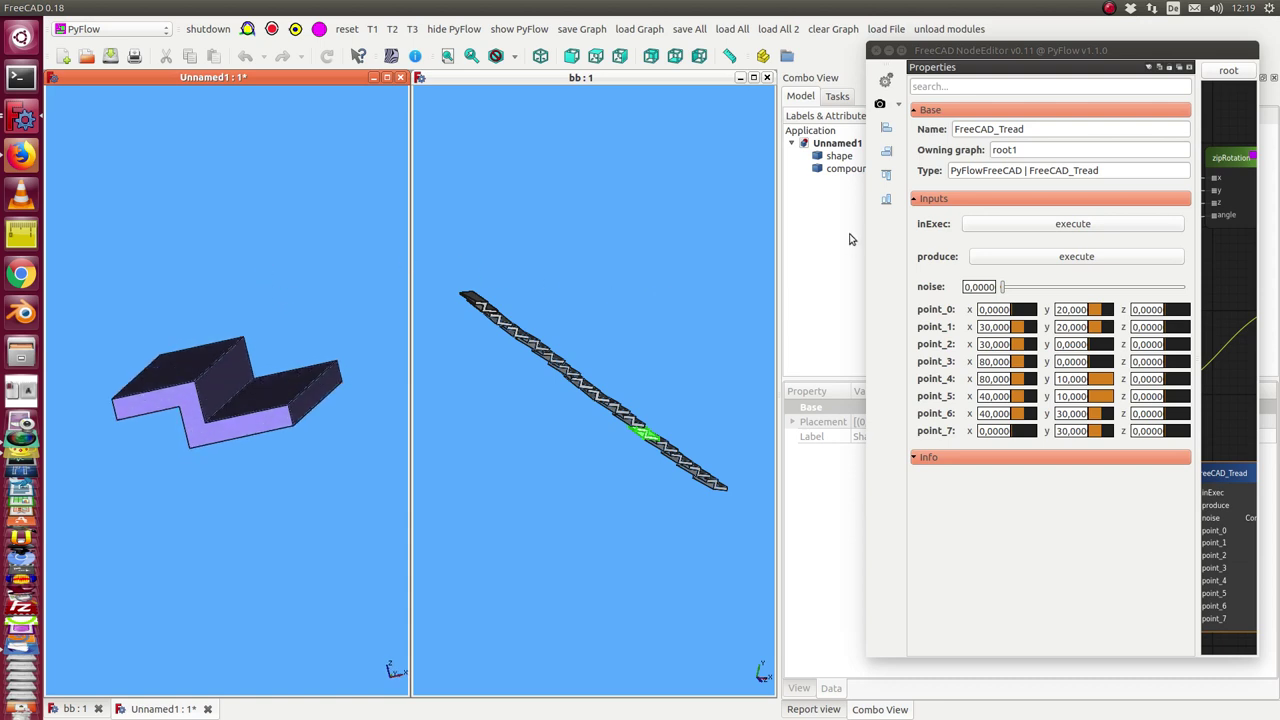
pyautogui.click(387, 79)
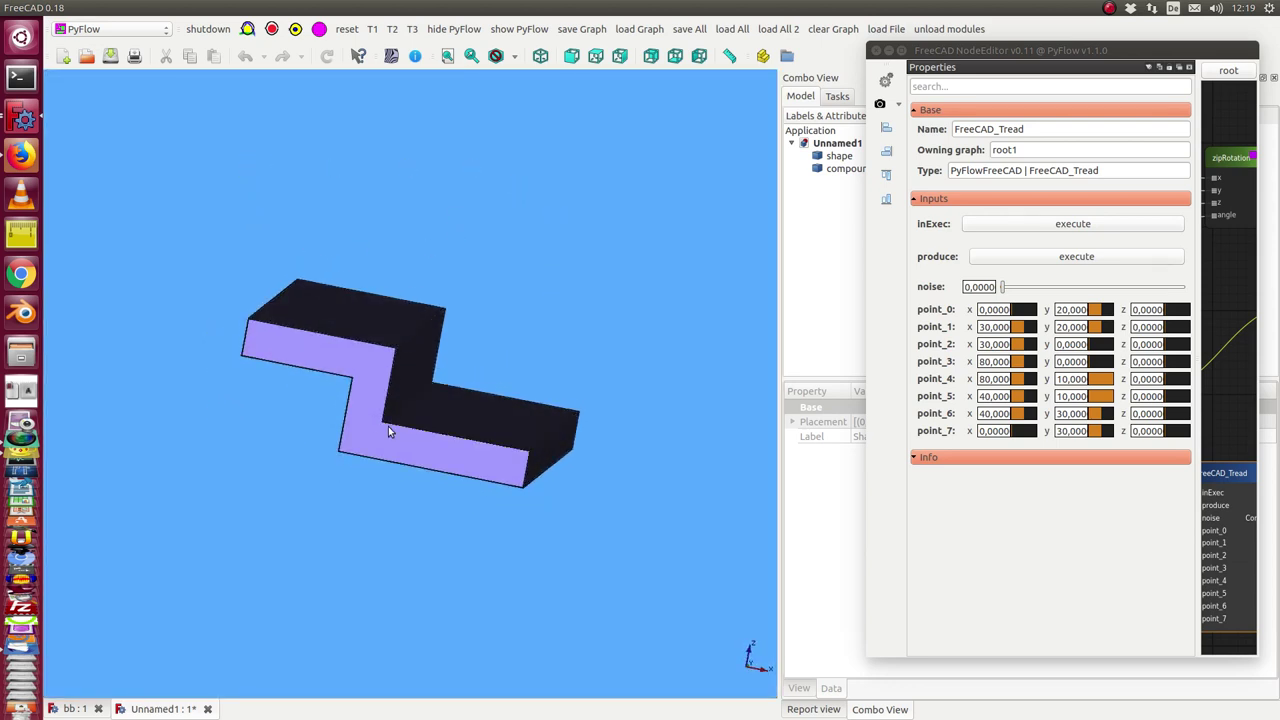
pyautogui.moveTo(539, 309)
pyautogui.mouseDown(button='middle')
pyautogui.moveTo(498, 347)
pyautogui.moveTo(523, 338)
pyautogui.mouseUp(button='middle')
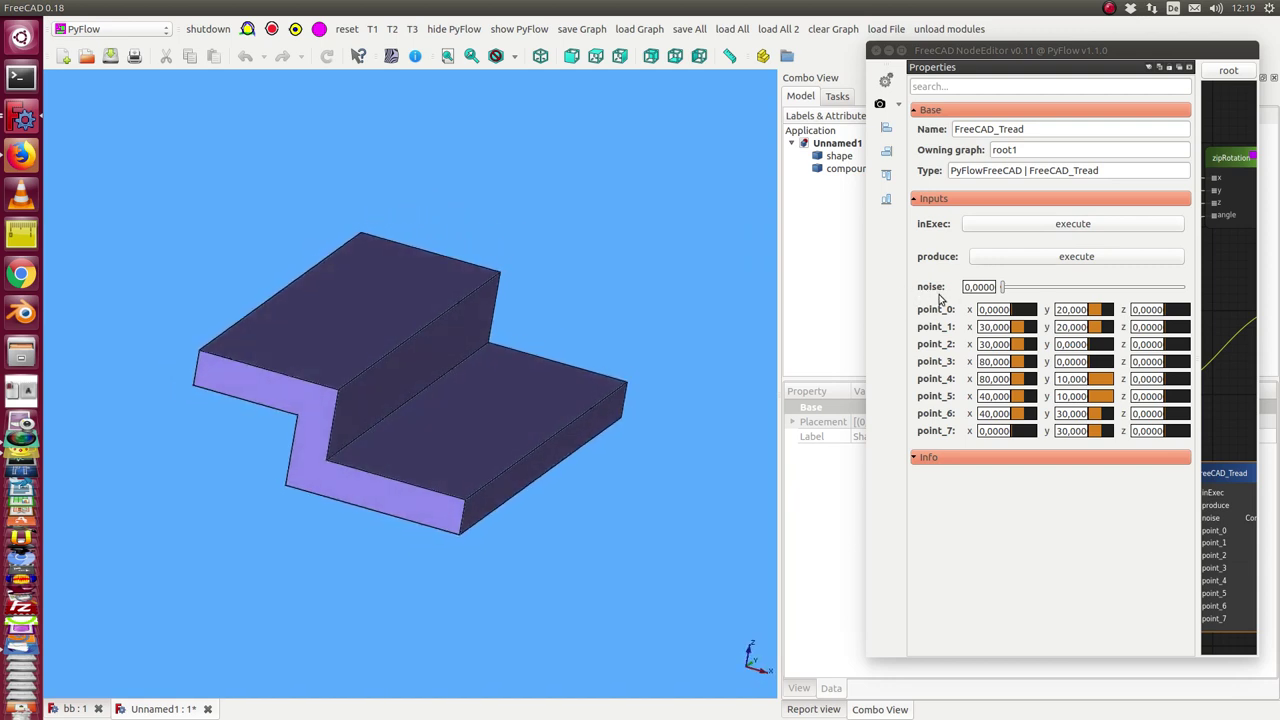
# Raise the tread noise to 4.0808 and regenerate the tread solid
pyautogui.moveTo(1003, 287); pyautogui.dragTo(1077, 290)
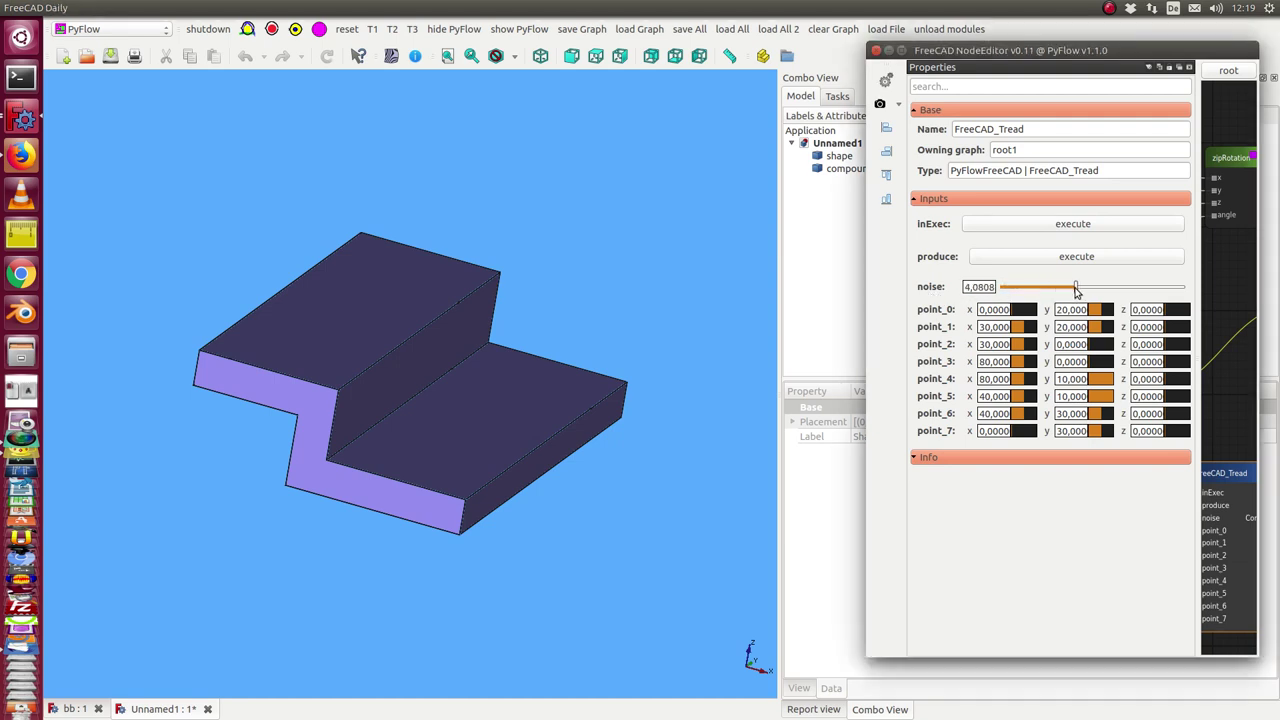
pyautogui.click(1022, 226)
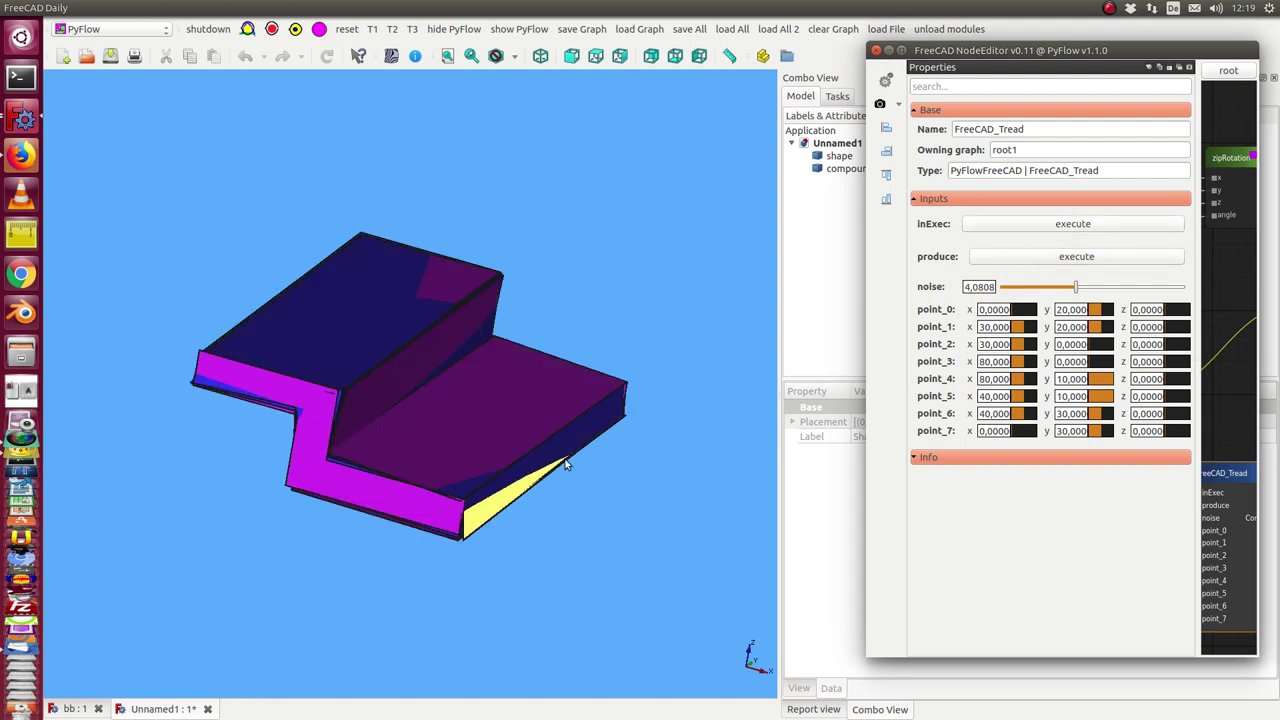
pyautogui.click(837, 157)
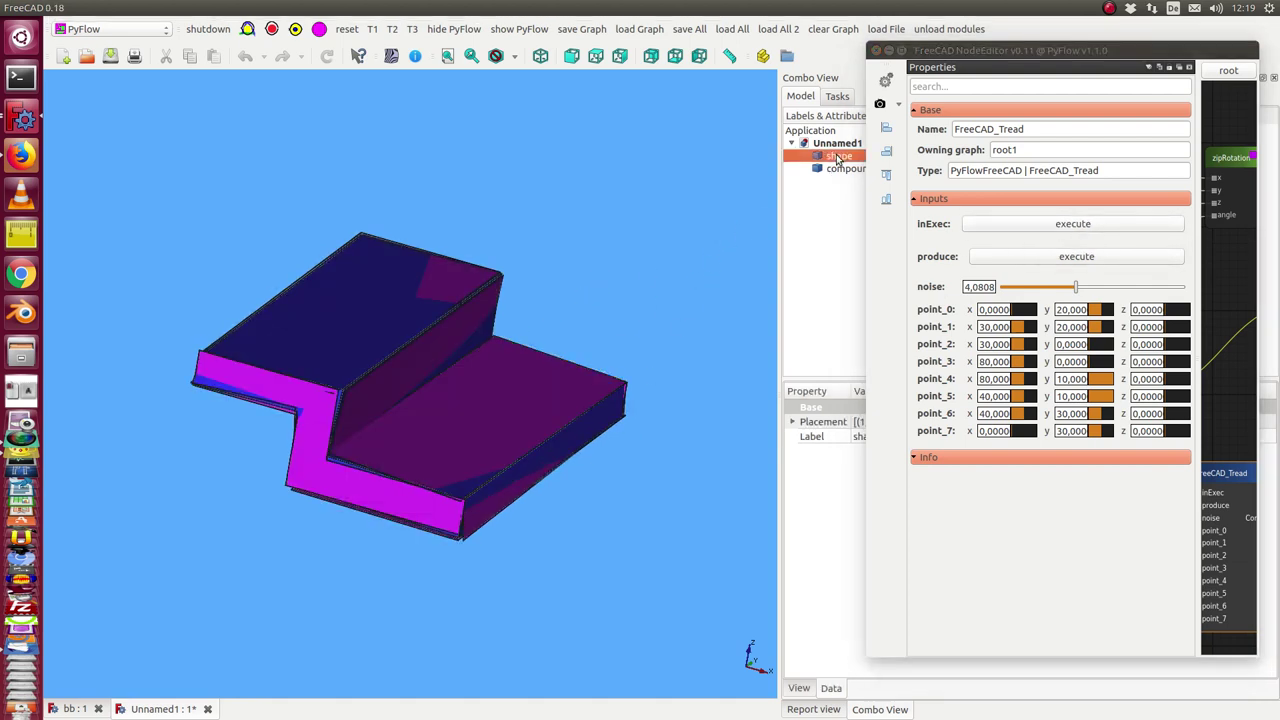
# Orbit around the uneven tread, including its underside, and hide the node editor window
pyautogui.moveTo(300, 663)
pyautogui.mouseDown(button='middle')
pyautogui.moveTo(314, 583)
pyautogui.moveTo(360, 534)
pyautogui.moveTo(386, 569)
pyautogui.moveTo(422, 573)
pyautogui.moveTo(471, 549)
pyautogui.moveTo(460, 609)
pyautogui.moveTo(366, 617)
pyautogui.moveTo(395, 606)
pyautogui.moveTo(349, 583)
pyautogui.moveTo(337, 606)
pyautogui.moveTo(679, 283)
pyautogui.mouseUp(button='middle')
pyautogui.scroll(5, 395, 606)
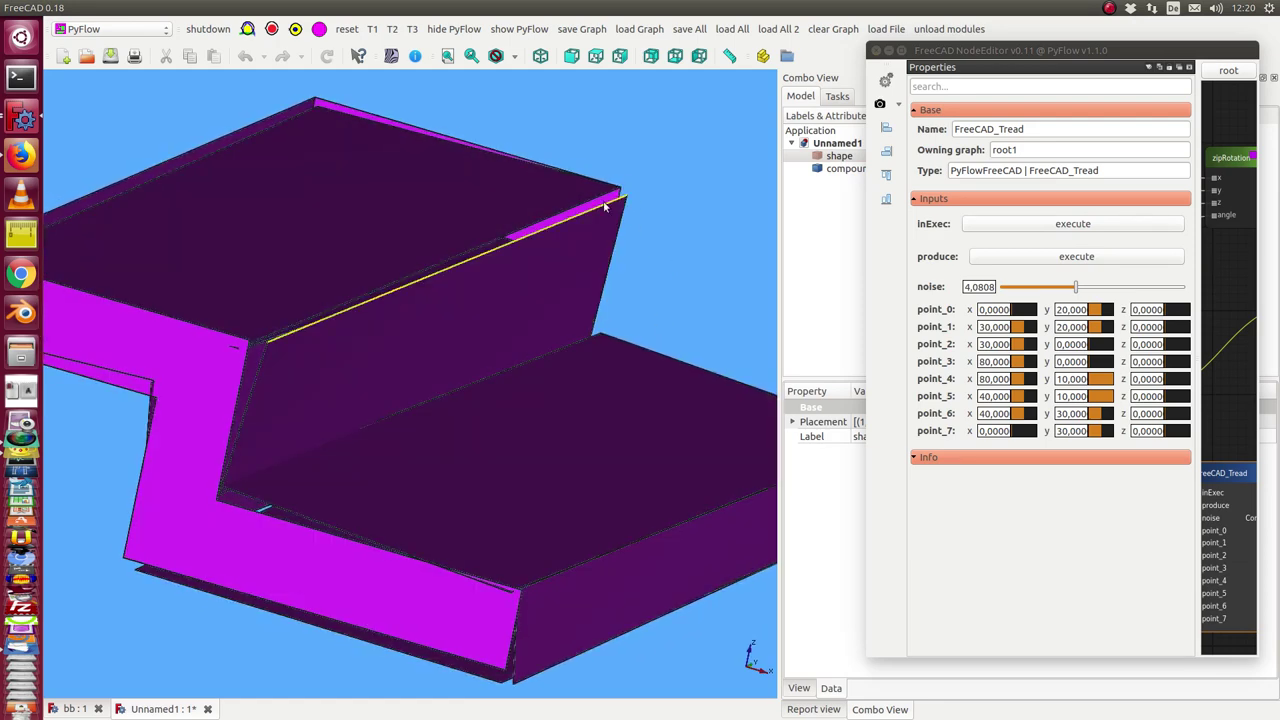
pyautogui.moveTo(300, 305)
pyautogui.mouseDown(button='middle')
pyautogui.moveTo(262, 358)
pyautogui.moveTo(246, 509)
pyautogui.moveTo(217, 522)
pyautogui.mouseUp(button='middle')
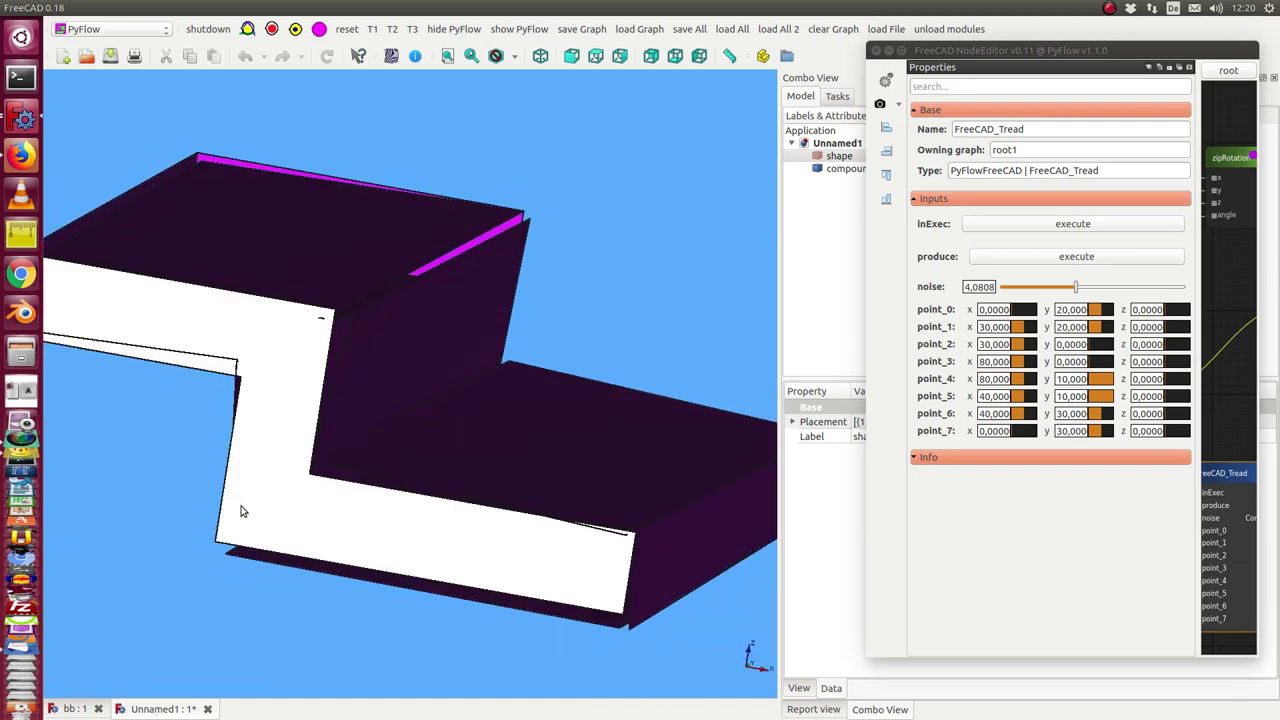
pyautogui.moveTo(663, 390)
pyautogui.mouseDown(button='middle')
pyautogui.moveTo(549, 406)
pyautogui.moveTo(597, 363)
pyautogui.moveTo(691, 357)
pyautogui.moveTo(680, 374)
pyautogui.moveTo(644, 377)
pyautogui.mouseUp(button='middle')
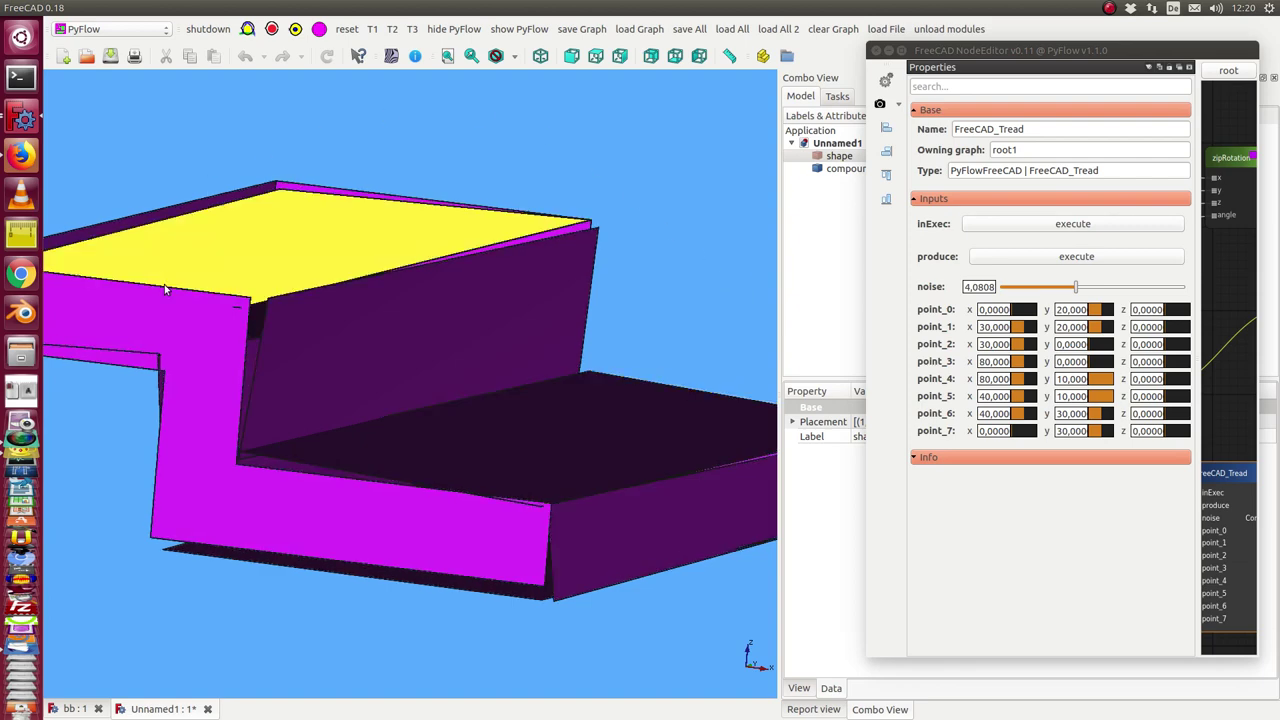
pyautogui.click(876, 50)
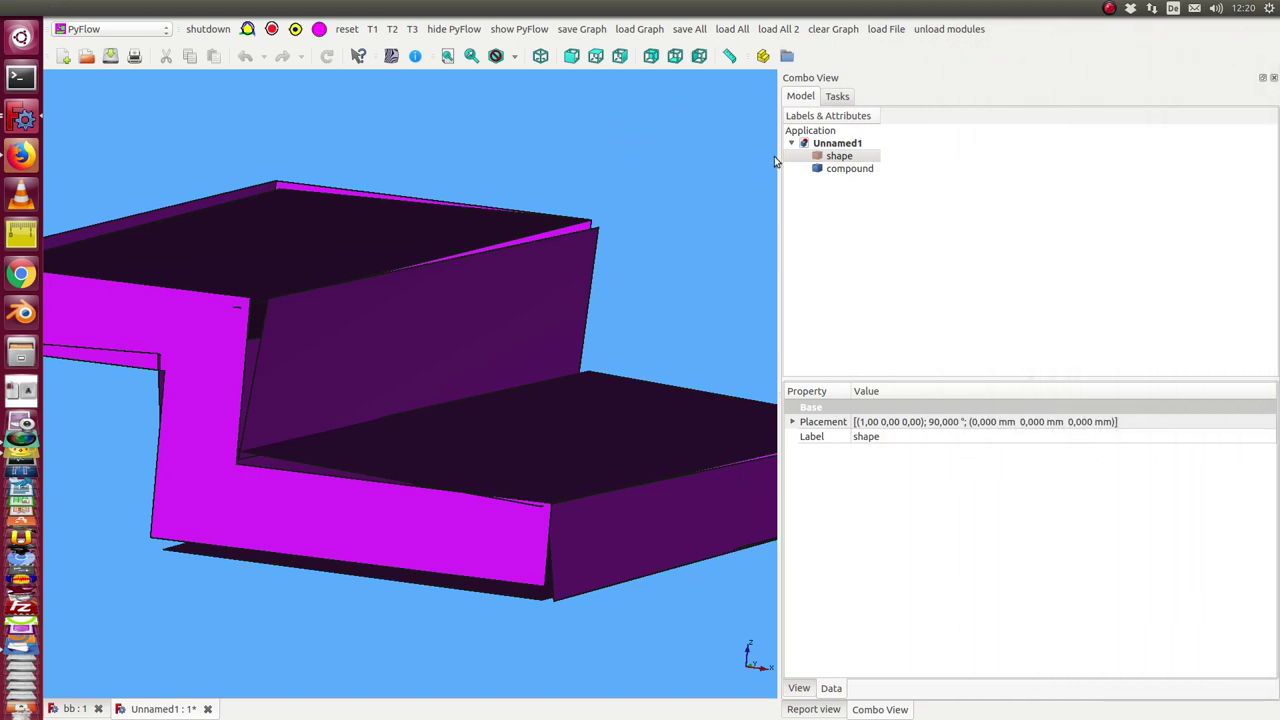
# Select the shape and compound objects, then show the Report view's solid-creation messages
pyautogui.click(833, 158)
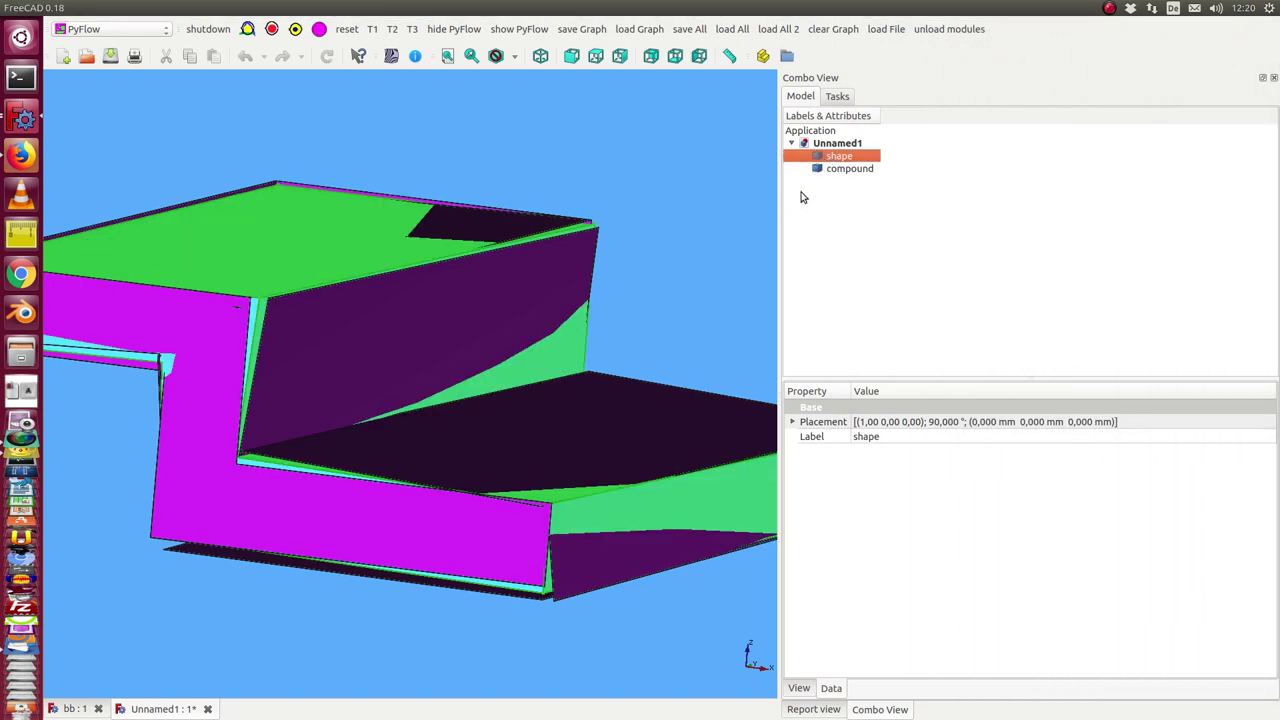
pyautogui.click(832, 170)
pyautogui.moveTo(571, 208)
pyautogui.mouseDown(button='middle')
pyautogui.moveTo(400, 371)
pyautogui.moveTo(403, 289)
pyautogui.moveTo(540, 209)
pyautogui.moveTo(568, 217)
pyautogui.moveTo(51, 465)
pyautogui.moveTo(143, 428)
pyautogui.moveTo(194, 451)
pyautogui.moveTo(114, 527)
pyautogui.mouseUp(button='middle')
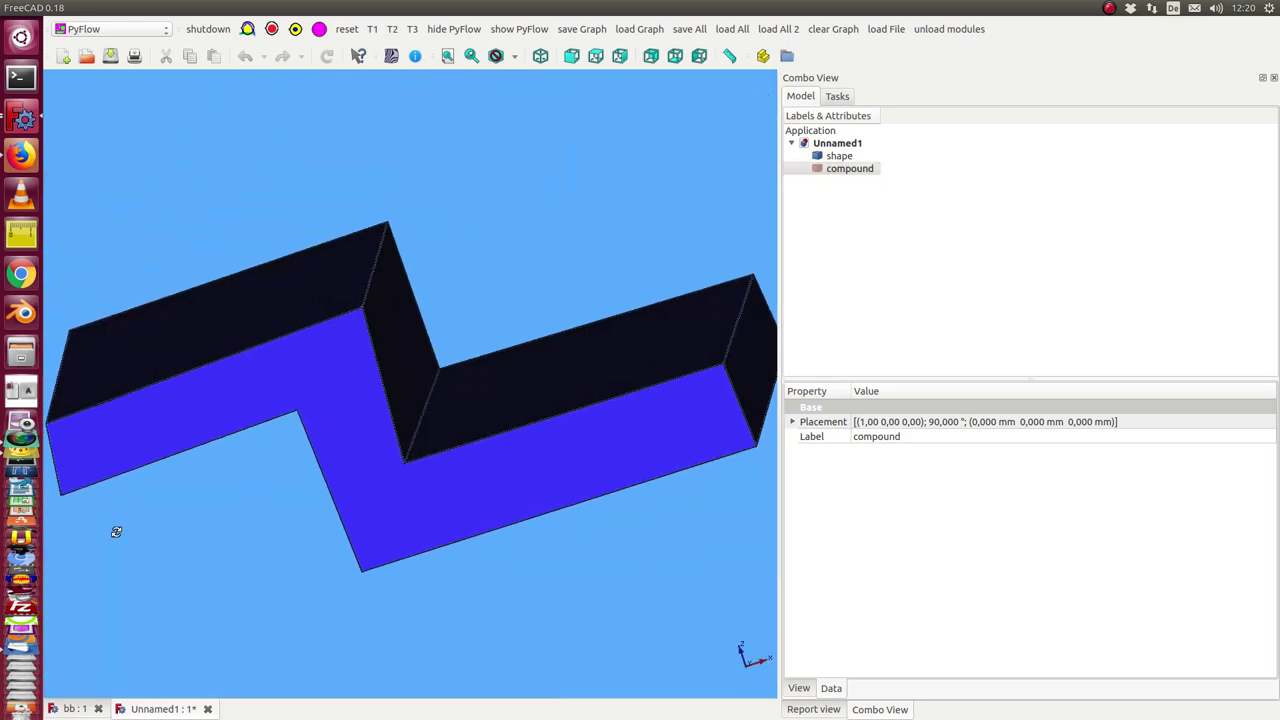
pyautogui.click(800, 710)
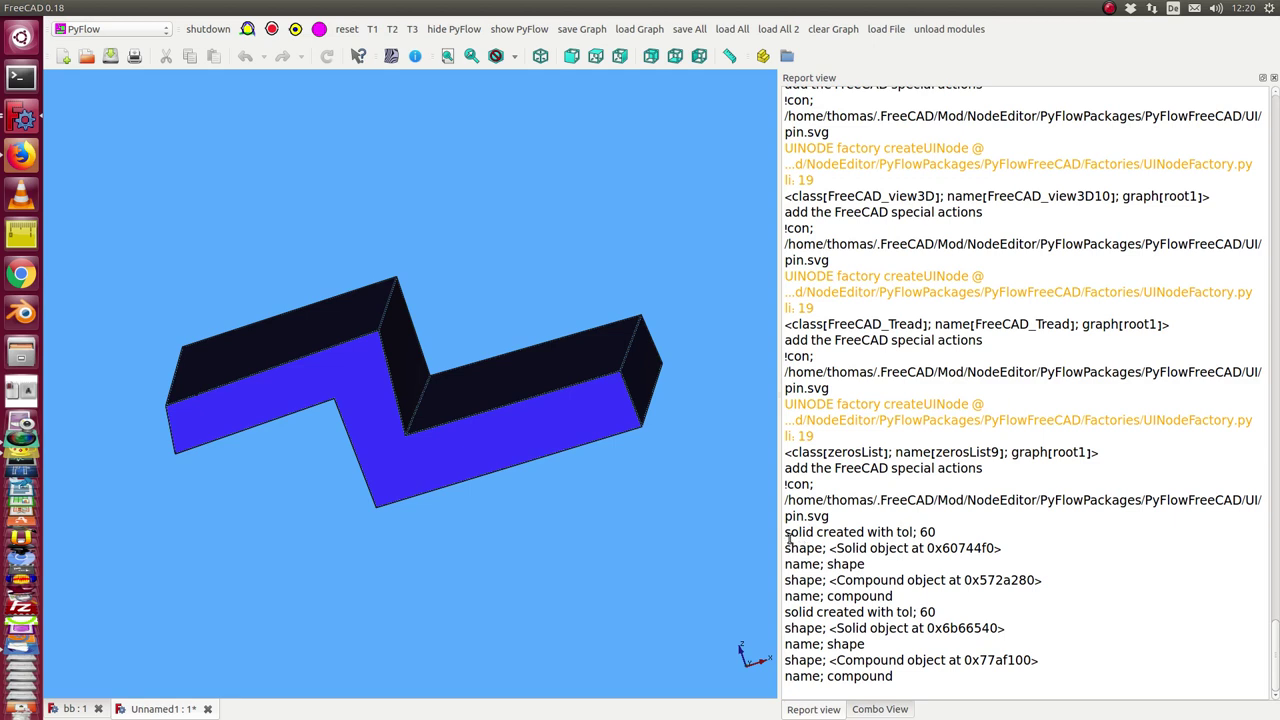
# Highlight the 'solid created with tol; 60' log line, then return to the Combo View model tree
pyautogui.moveTo(786, 533); pyautogui.dragTo(953, 531)
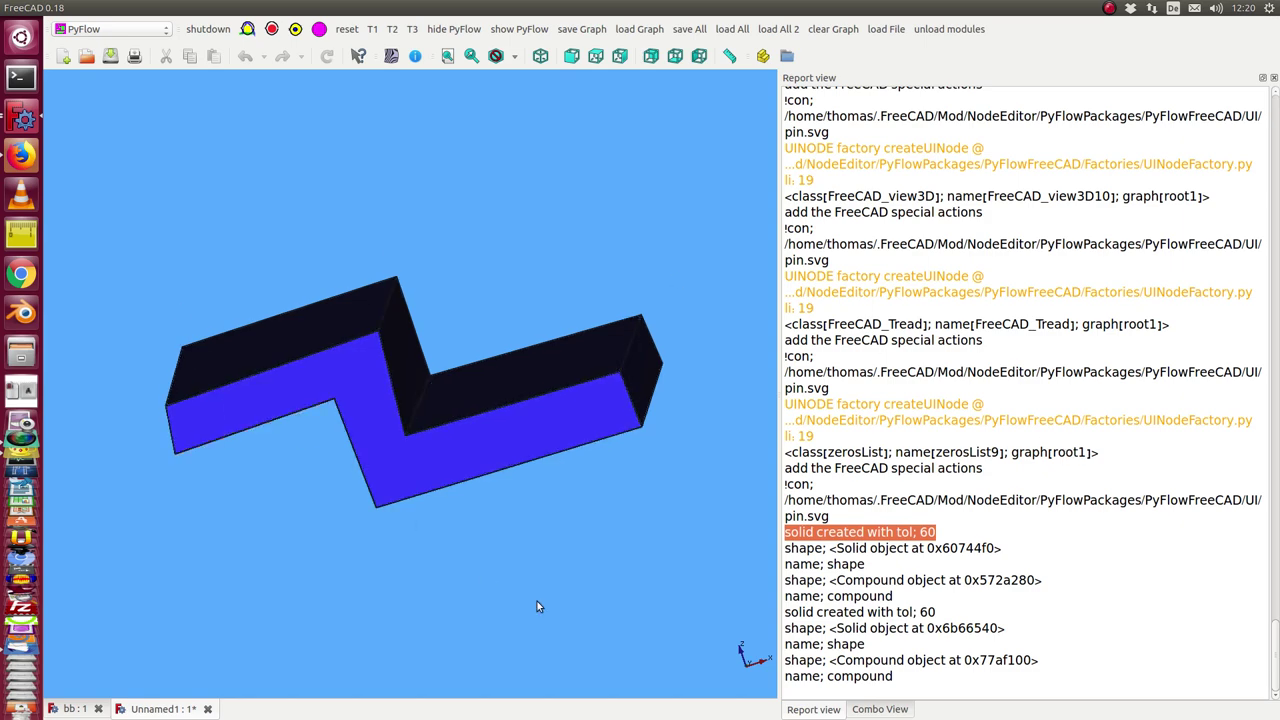
pyautogui.moveTo(611, 581)
pyautogui.mouseDown(button='middle')
pyautogui.moveTo(601, 573)
pyautogui.moveTo(547, 600)
pyautogui.mouseUp(button='middle')
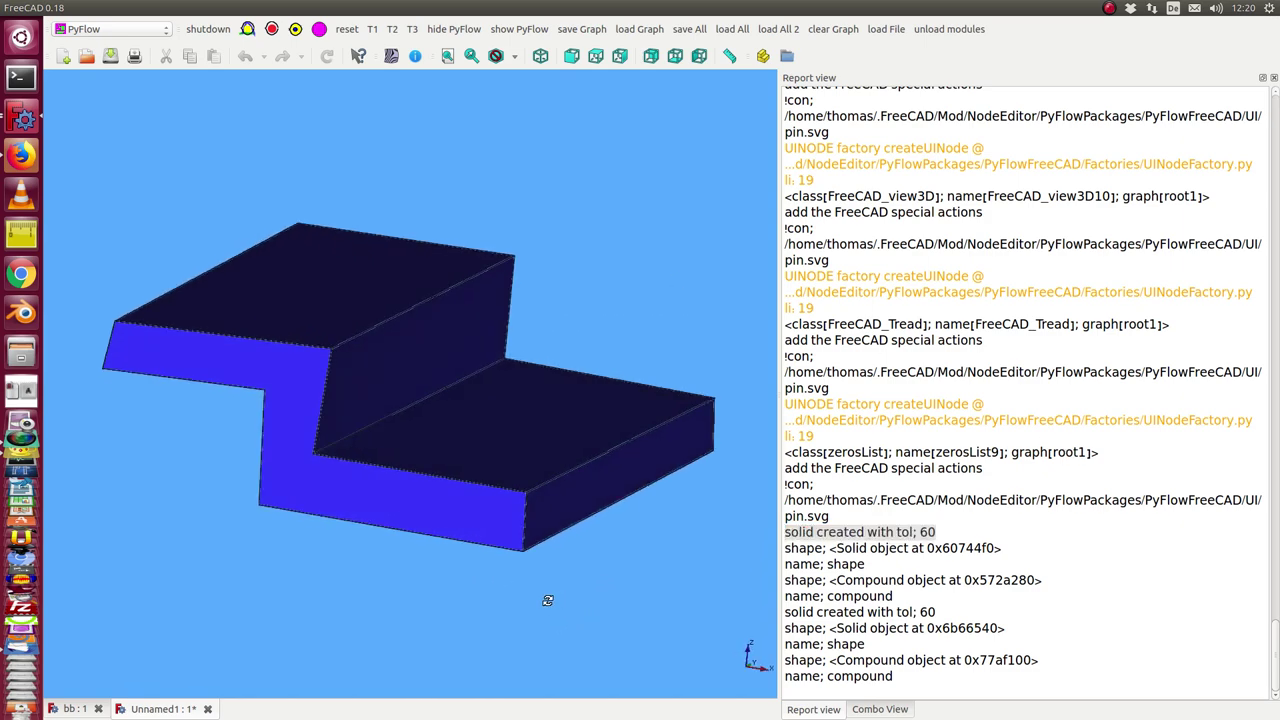
pyautogui.moveTo(150, 507); pyautogui.dragTo(202, 483, button='middle')
pyautogui.click(872, 710)
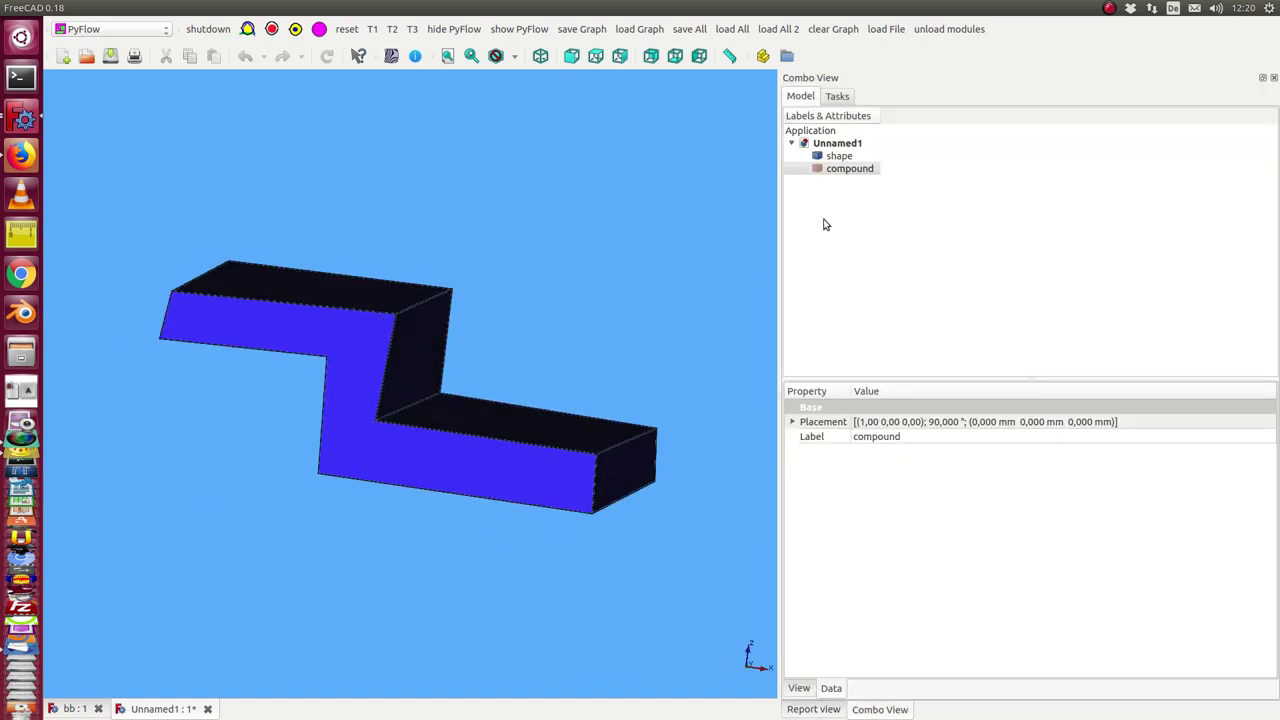
pyautogui.click(842, 170)
pyautogui.moveTo(663, 215)
pyautogui.mouseDown(button='middle')
pyautogui.moveTo(657, 190)
pyautogui.moveTo(677, 240)
pyautogui.moveTo(631, 340)
pyautogui.moveTo(489, 360)
pyautogui.moveTo(414, 417)
pyautogui.moveTo(400, 391)
pyautogui.moveTo(551, 294)
pyautogui.moveTo(665, 245)
pyautogui.moveTo(657, 206)
pyautogui.mouseUp(button='middle')
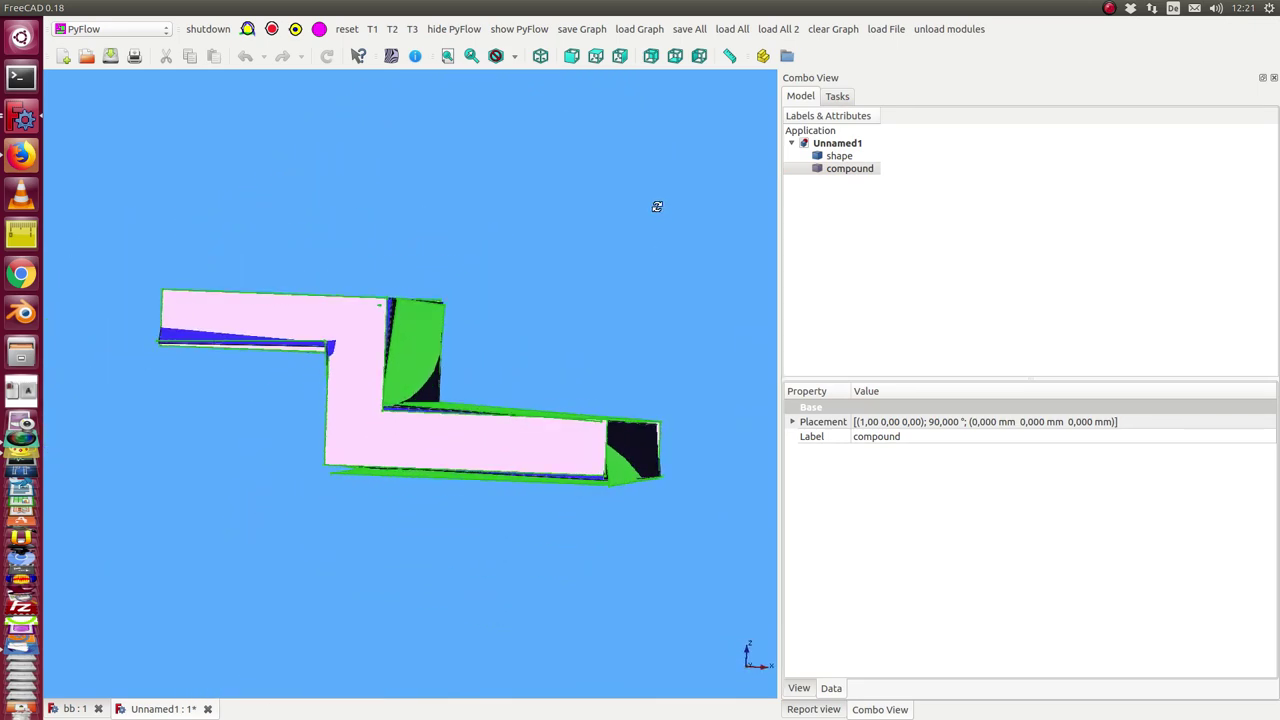
pyautogui.moveTo(628, 269)
pyautogui.mouseDown(button='middle')
pyautogui.moveTo(606, 280)
pyautogui.moveTo(646, 266)
pyautogui.moveTo(637, 297)
pyautogui.moveTo(607, 293)
pyautogui.moveTo(605, 280)
pyautogui.mouseUp(button='middle')
pyautogui.click(667, 256)
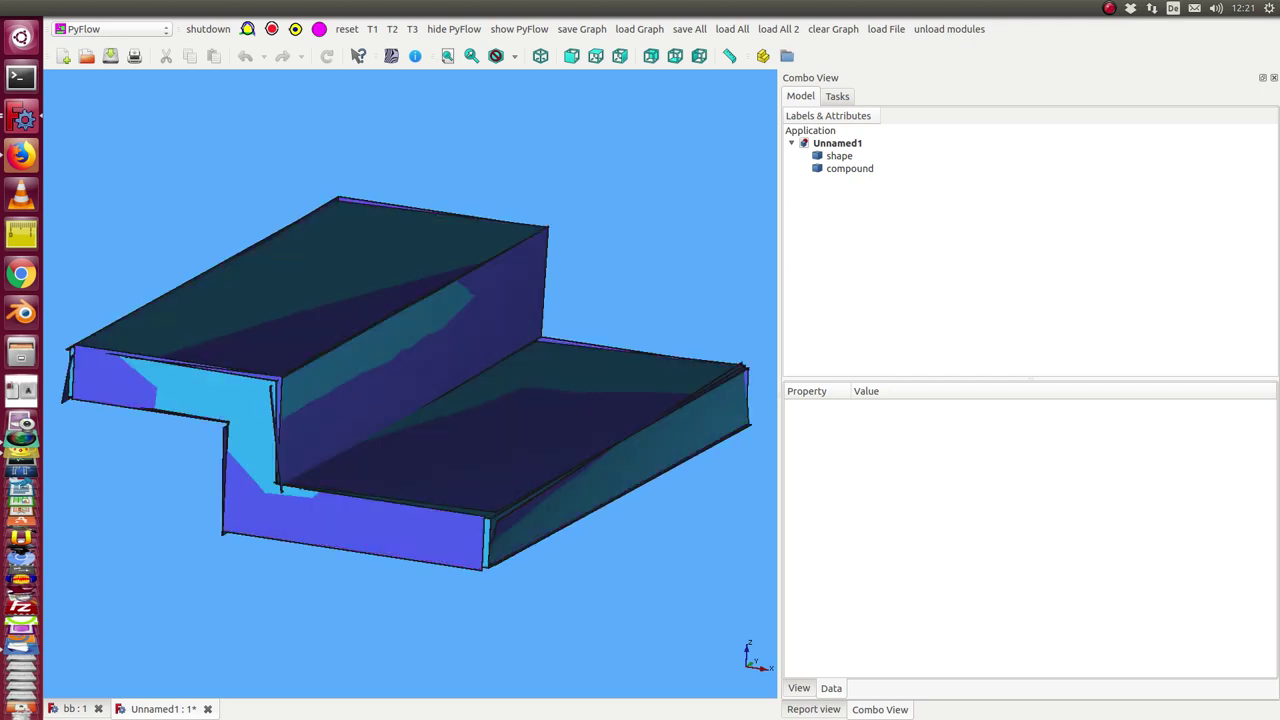
pyautogui.click(850, 168)
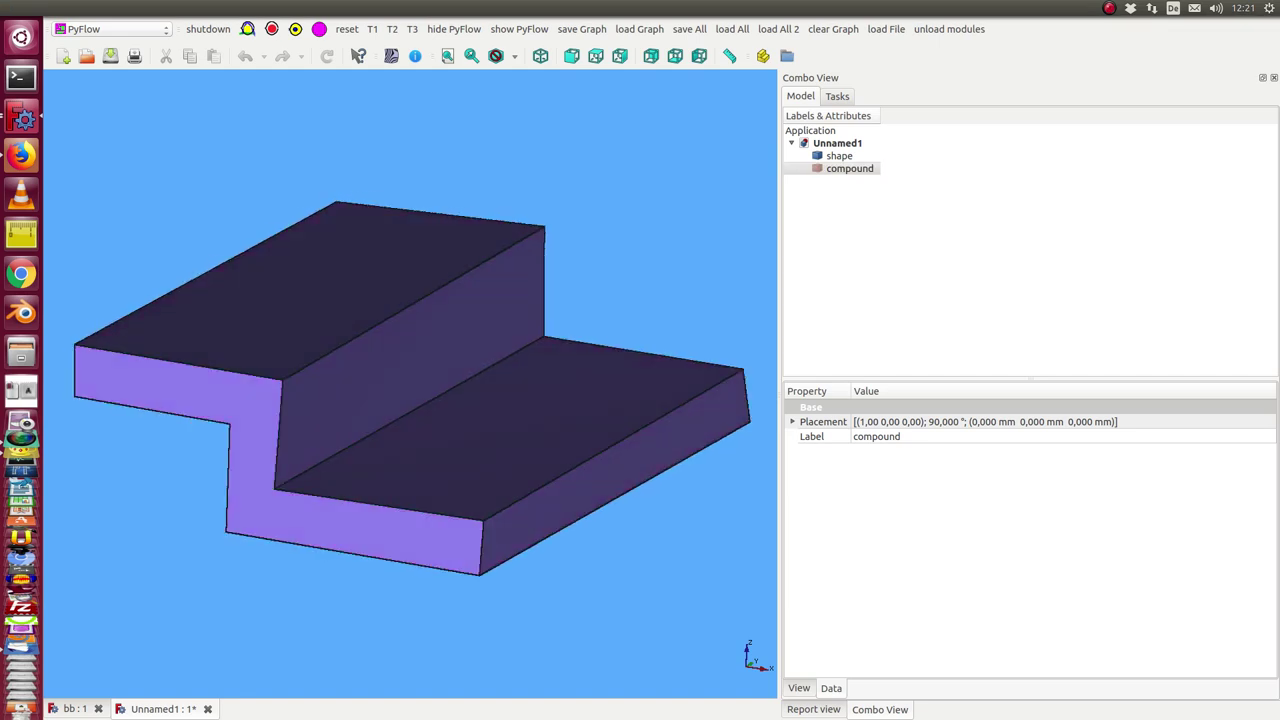
pyautogui.moveTo(517, 531); pyautogui.dragTo(325, 537, button='middle')
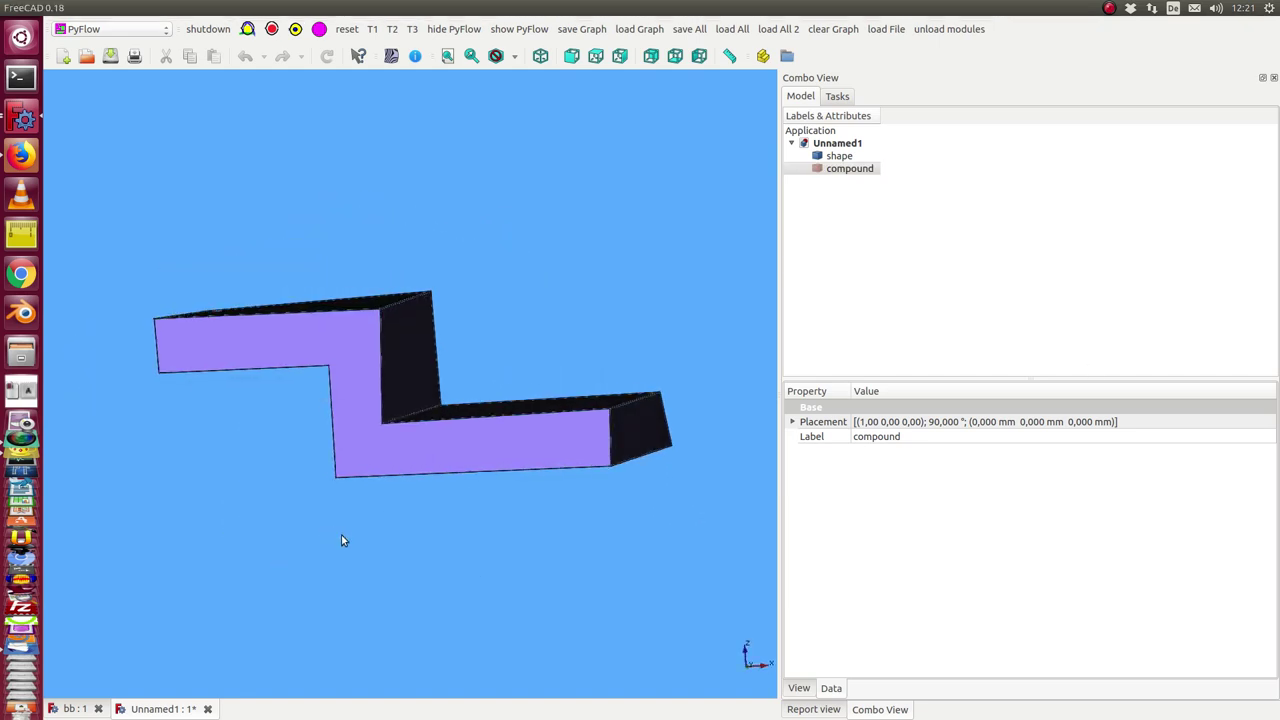
pyautogui.press('1')
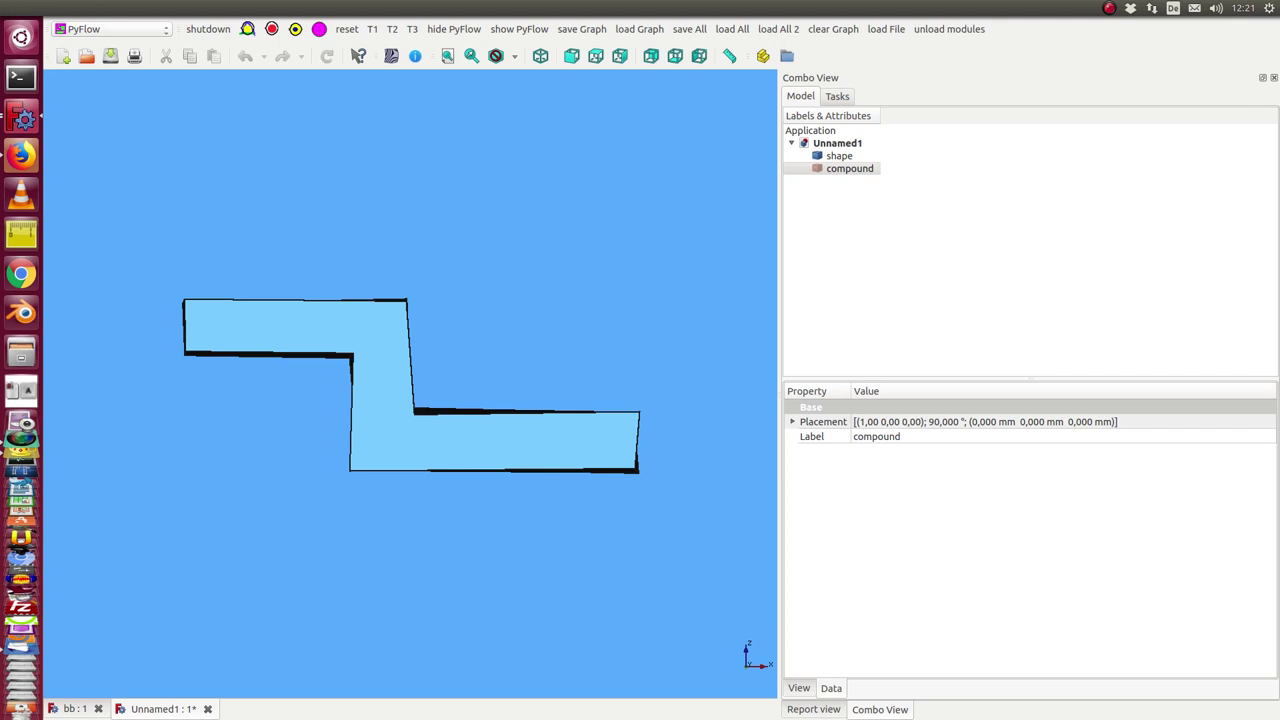
# In the bb document, hide the existing stair treads Shape through Shape014
pyautogui.click(82, 709)
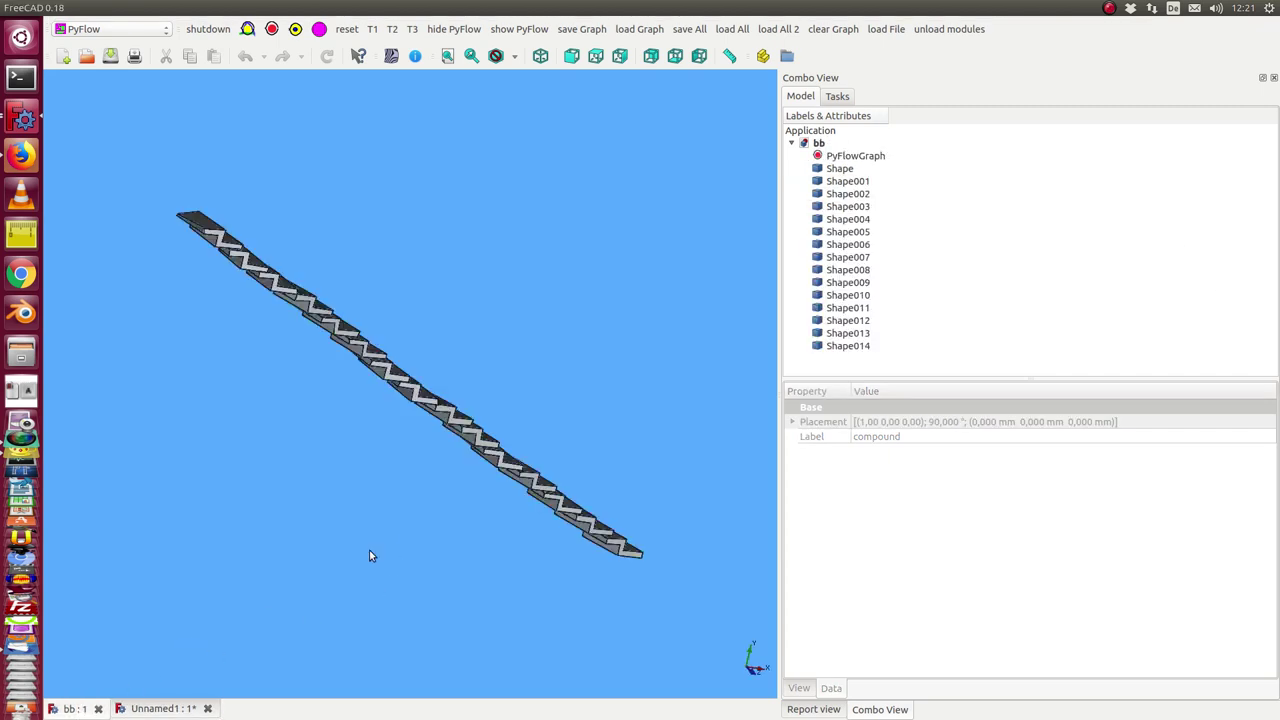
pyautogui.moveTo(369, 550)
pyautogui.mouseDown(button='middle')
pyautogui.moveTo(274, 580)
pyautogui.moveTo(283, 557)
pyautogui.mouseUp(button='middle')
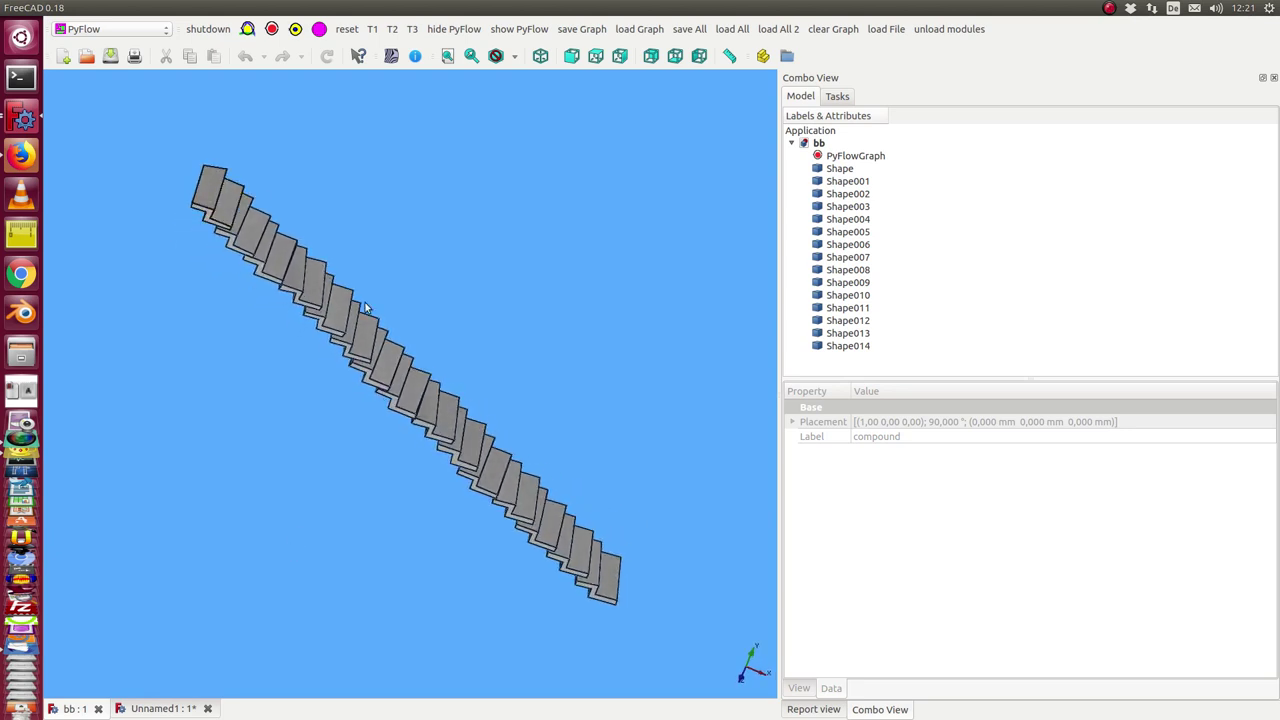
pyautogui.click(842, 170)
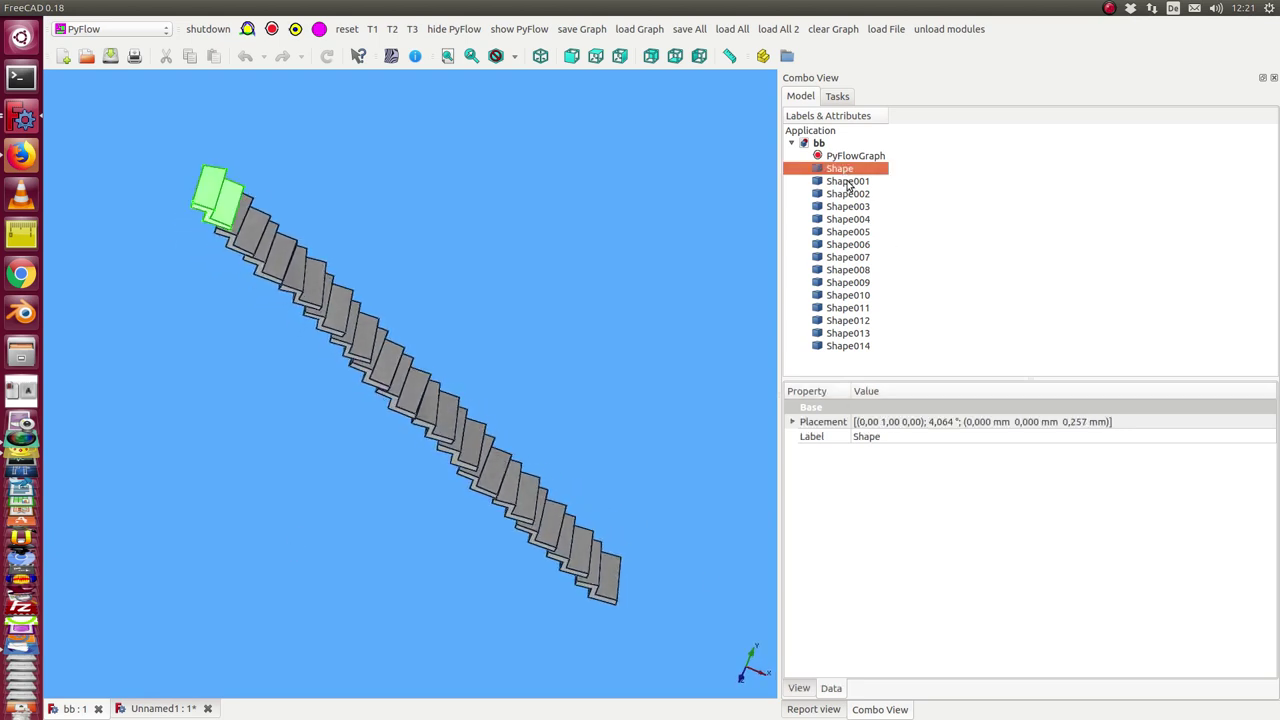
pyautogui.hotkey('shift', 'Down')
pyautogui.hotkey('shift', 'Down')
pyautogui.hotkey('shift', 'Down')
pyautogui.hotkey('shift', 'Down')
pyautogui.hotkey('shift', 'Down')
pyautogui.press('space')
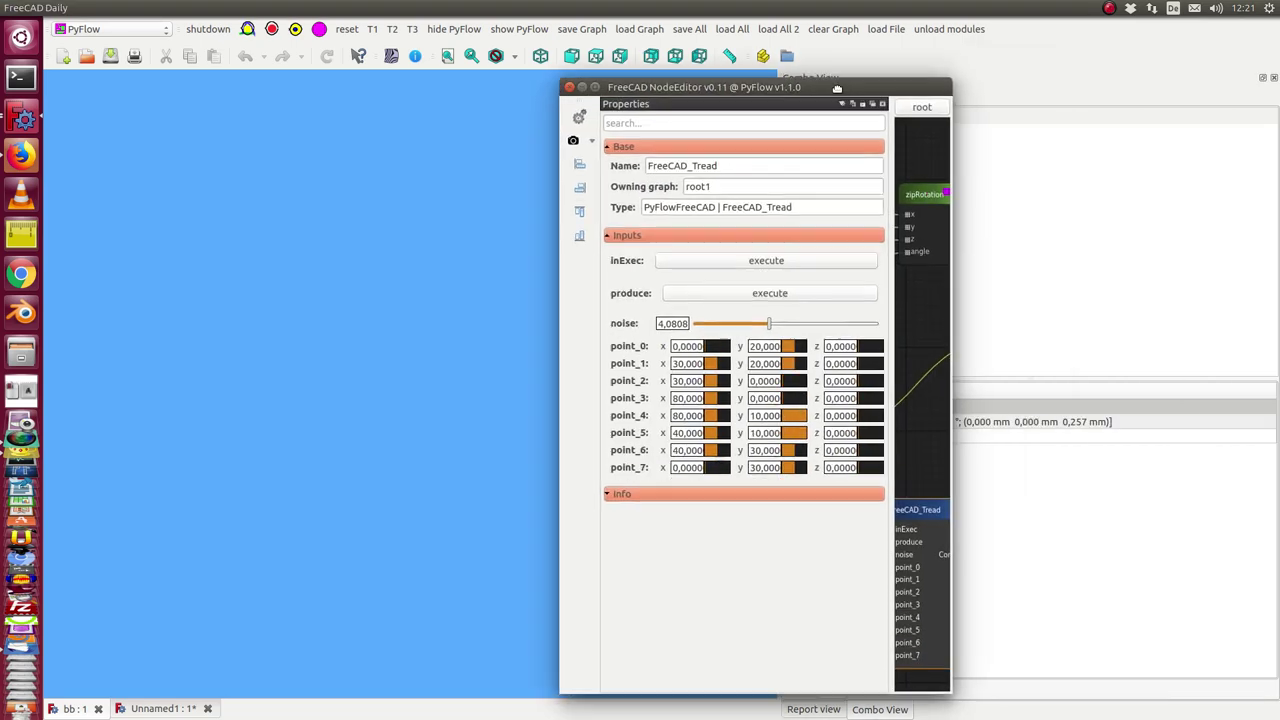
# Execute the tread node several times to produce new tread solids in bb
pyautogui.moveTo(837, 88); pyautogui.dragTo(1111, 69)
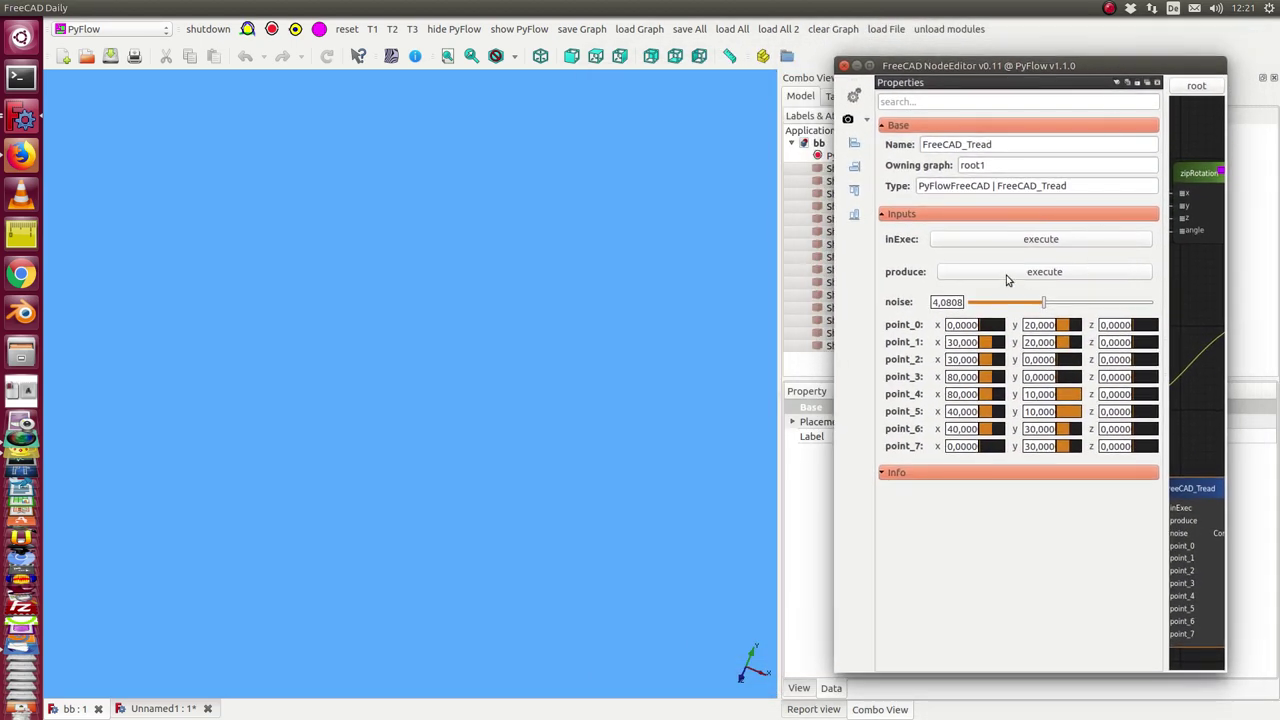
pyautogui.click(955, 278)
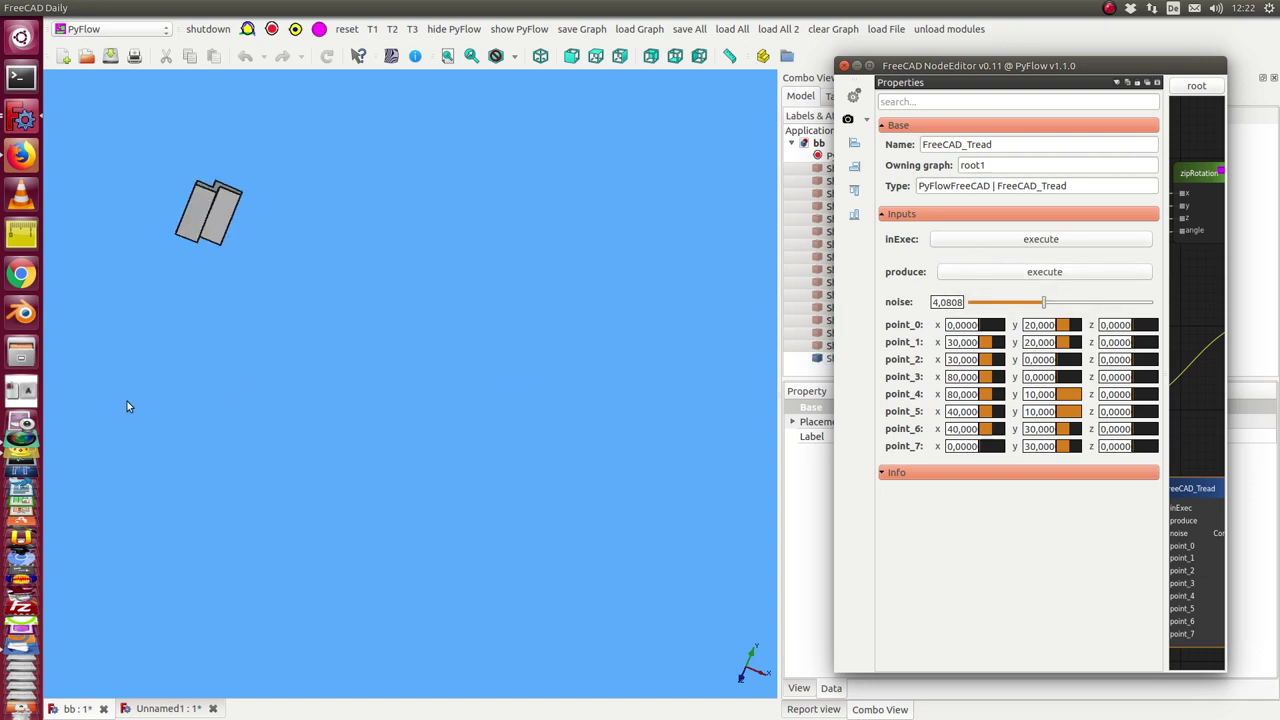
pyautogui.moveTo(127, 406); pyautogui.dragTo(600, 251, button='middle')
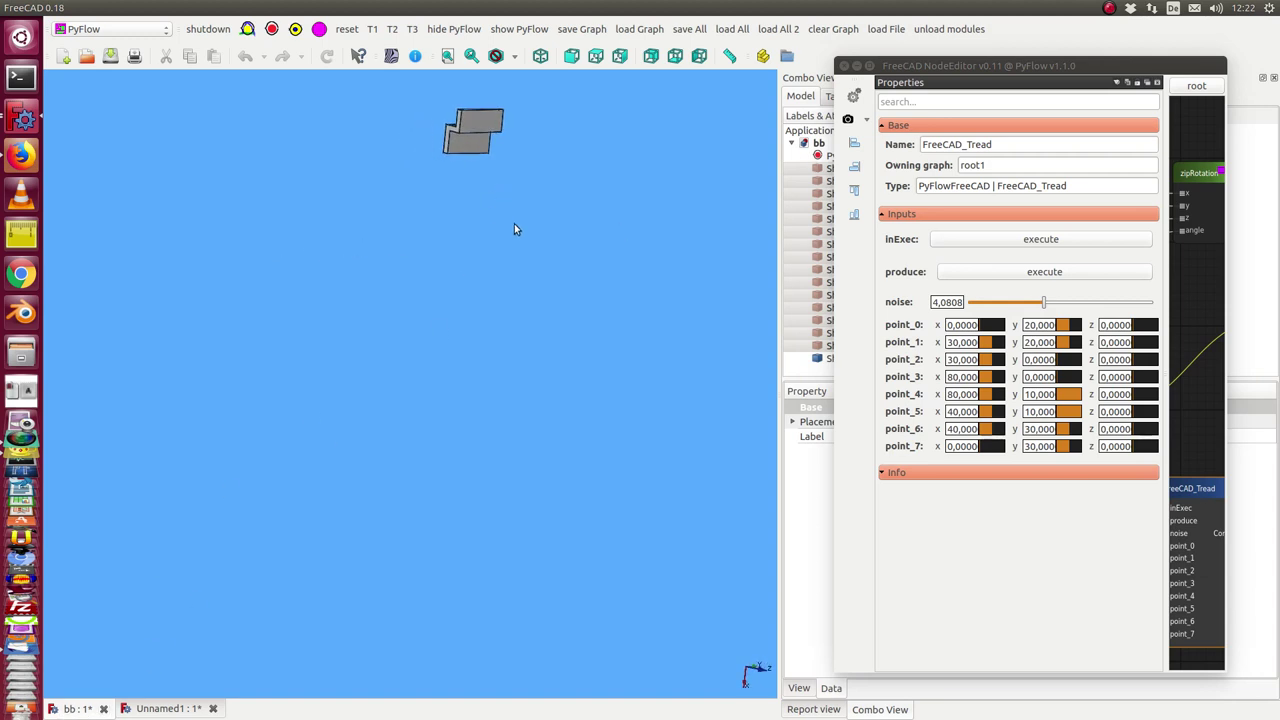
pyautogui.click(977, 280)
pyautogui.click(977, 280)
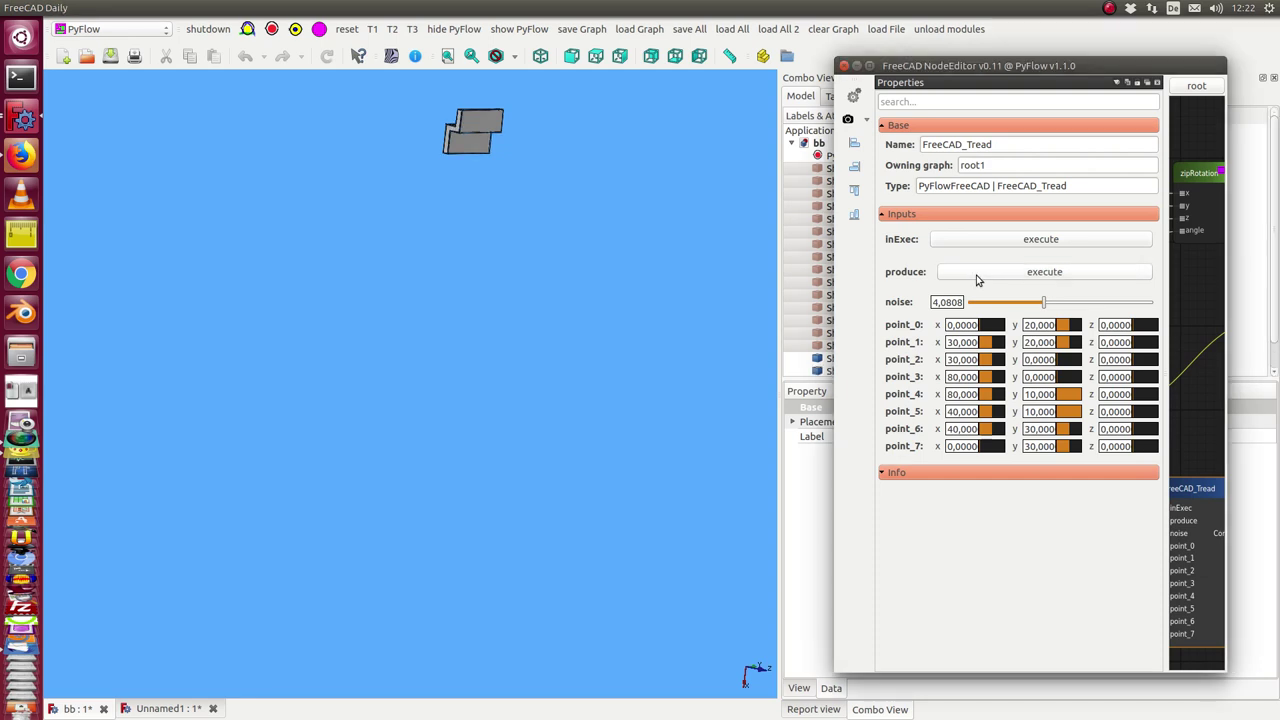
pyautogui.click(977, 280)
# Fit and orbit the new treads, select Shape019, and switch back to Unnamed1
pyautogui.click(447, 57)
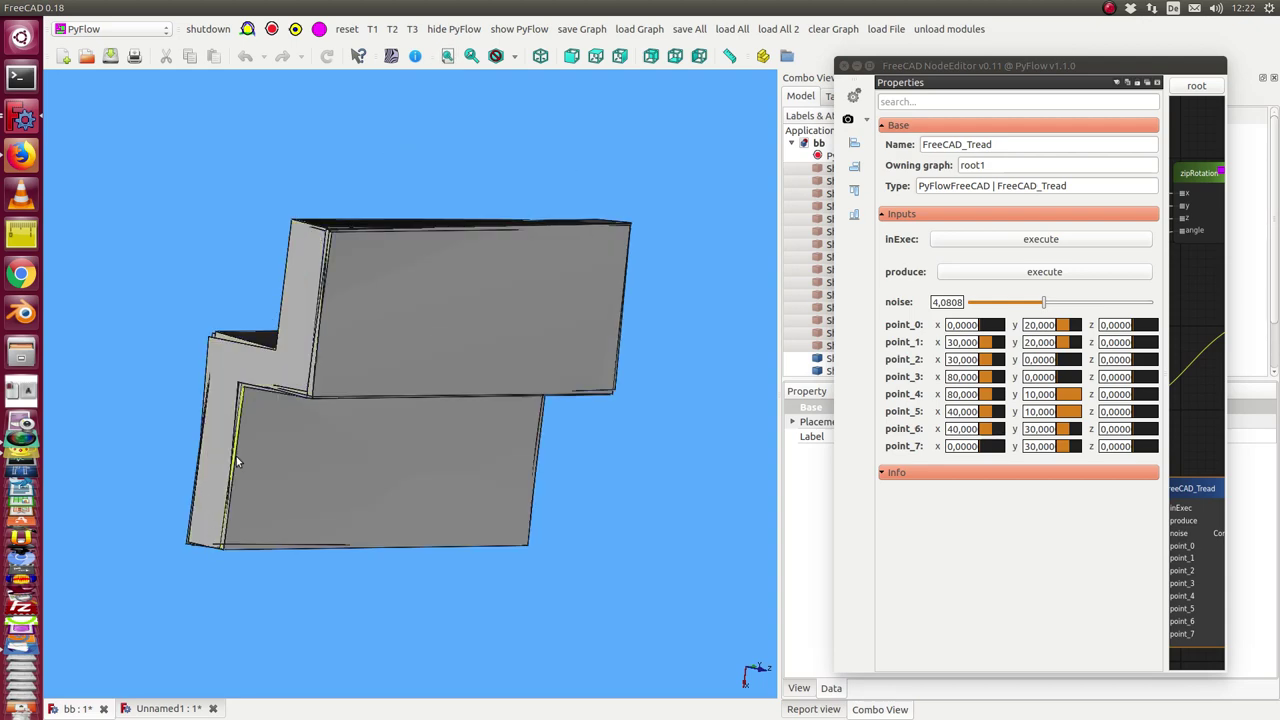
pyautogui.moveTo(206, 452)
pyautogui.mouseDown(button='middle')
pyautogui.moveTo(374, 441)
pyautogui.moveTo(361, 473)
pyautogui.mouseUp(button='middle')
pyautogui.moveTo(609, 277); pyautogui.dragTo(674, 254, button='middle')
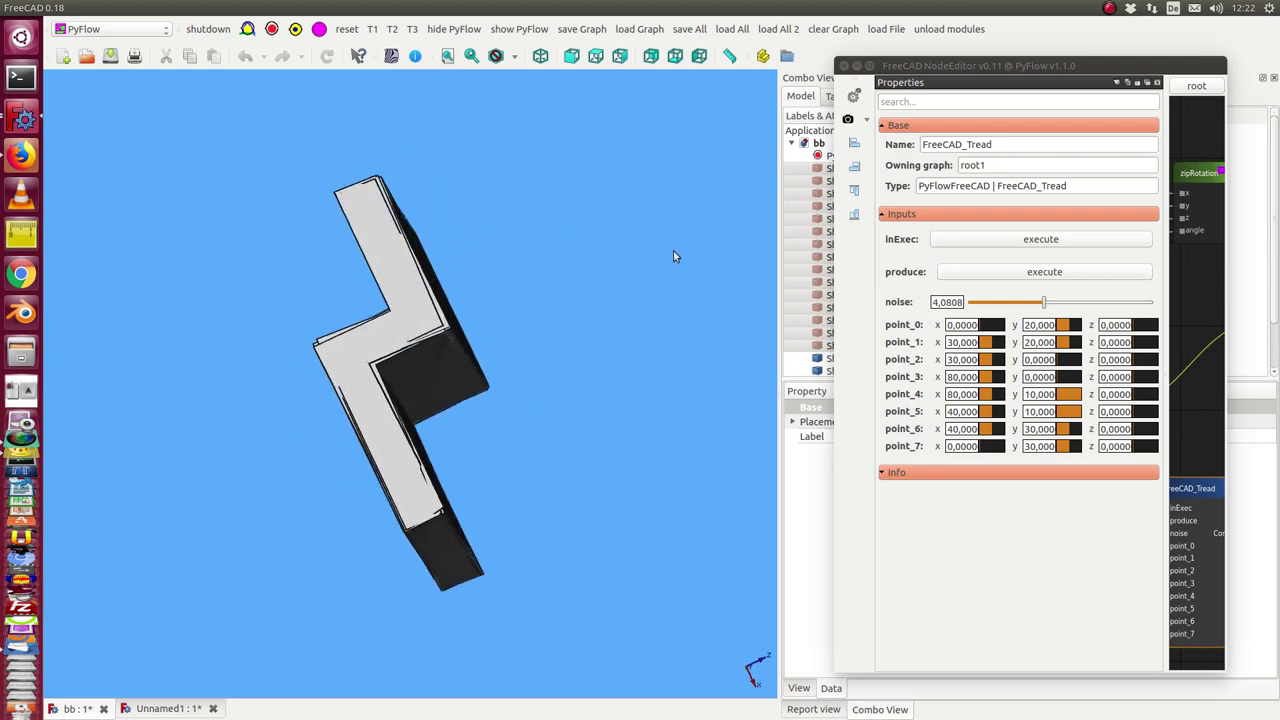
pyautogui.moveTo(932, 68); pyautogui.dragTo(1234, 67)
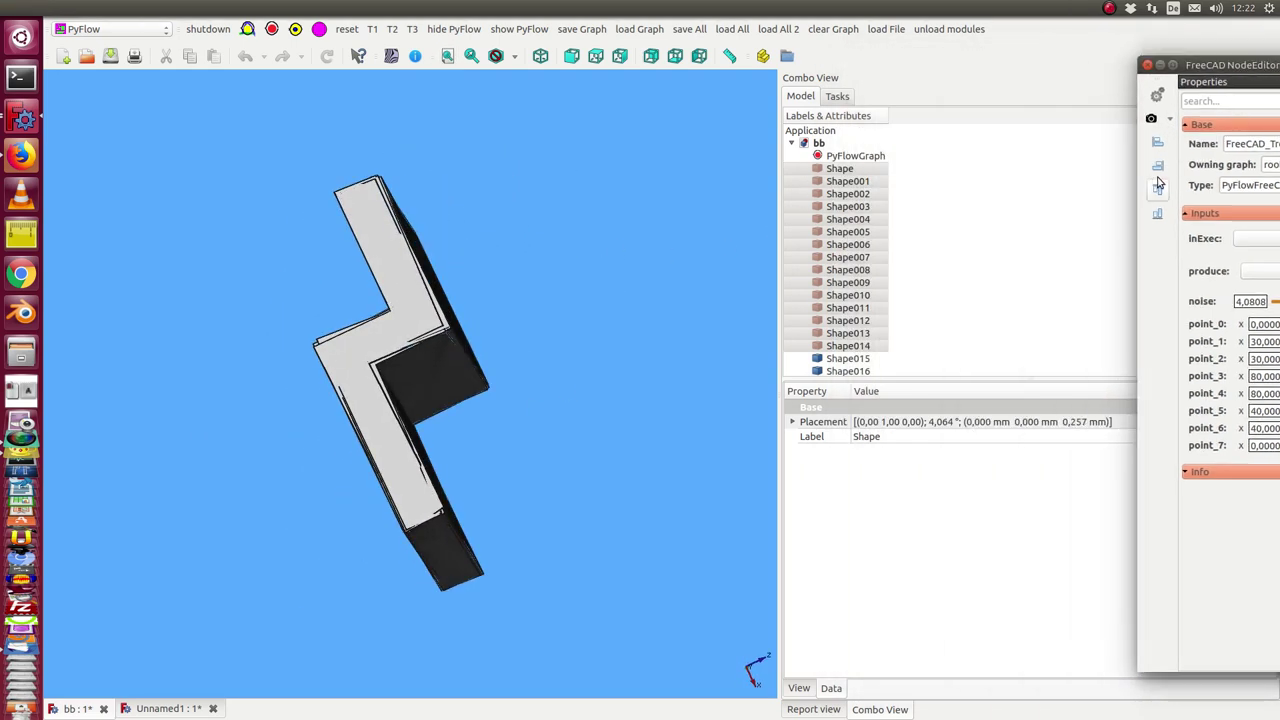
pyautogui.scroll(-2, 894, 306)
pyautogui.click(847, 358)
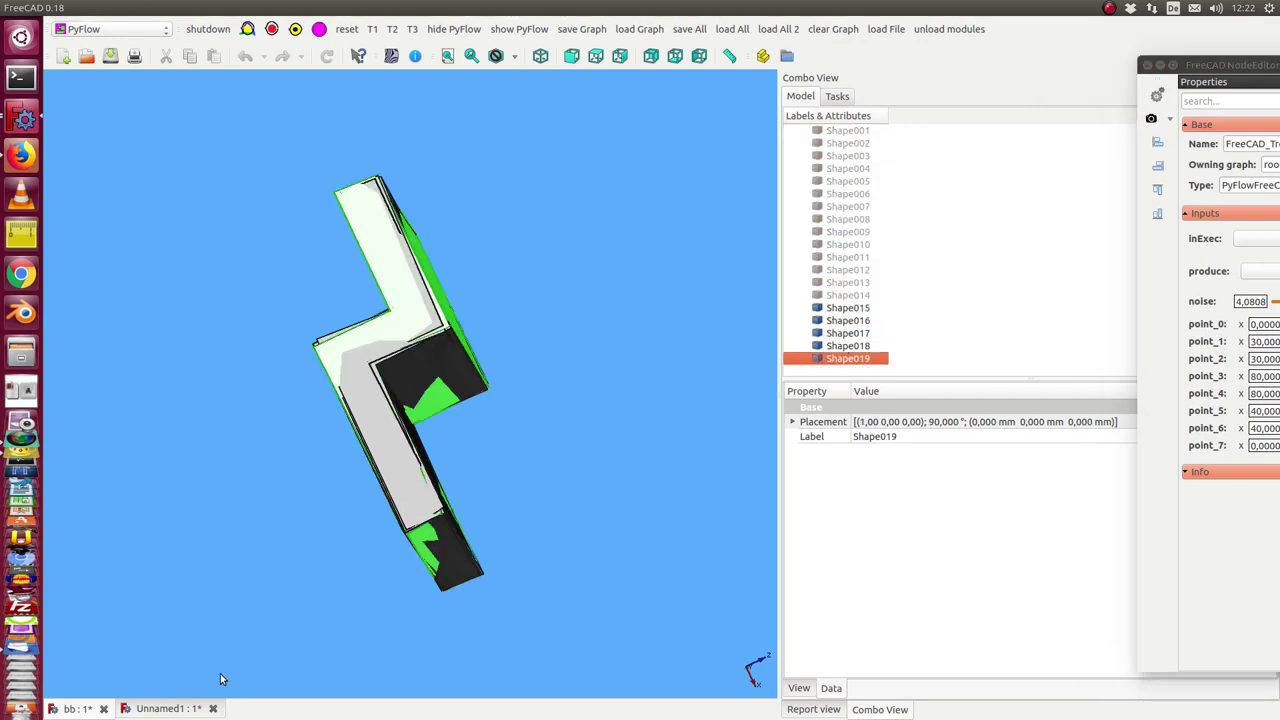
pyautogui.click(146, 707)
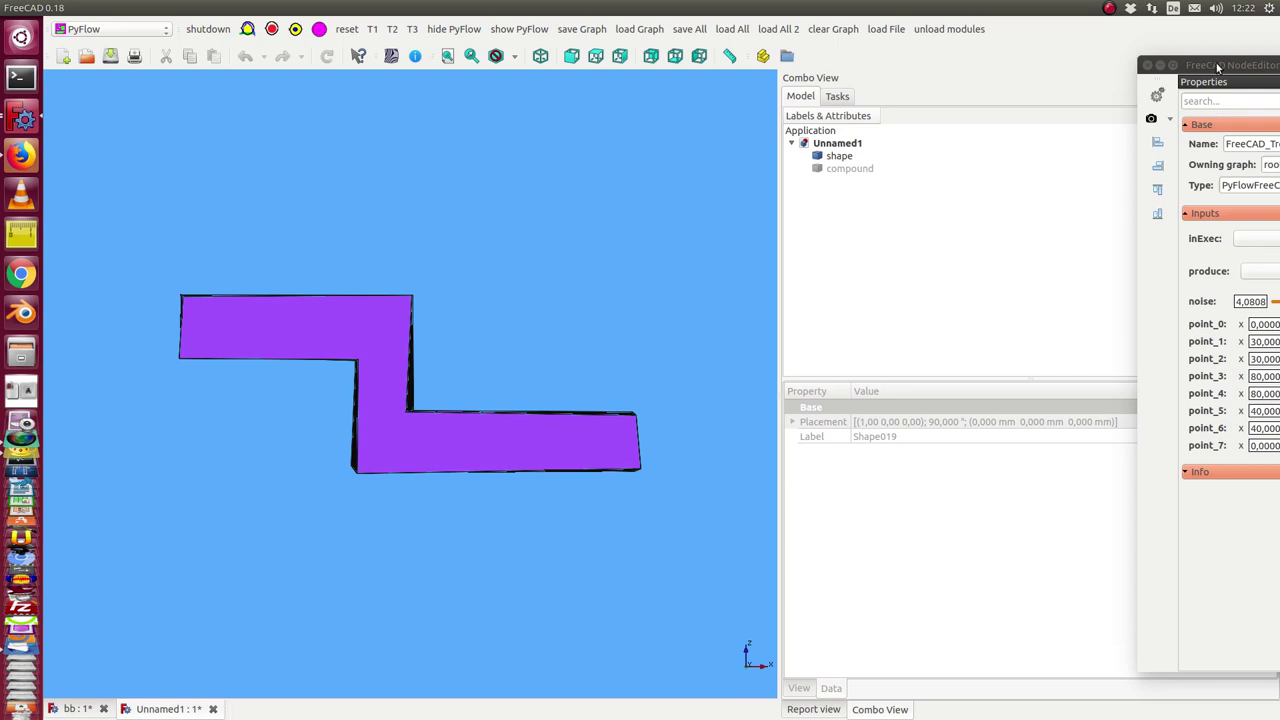
# Bring the node editor back into view and maximize it to show the whole graph
pyautogui.moveTo(1214, 65); pyautogui.dragTo(912, 59)
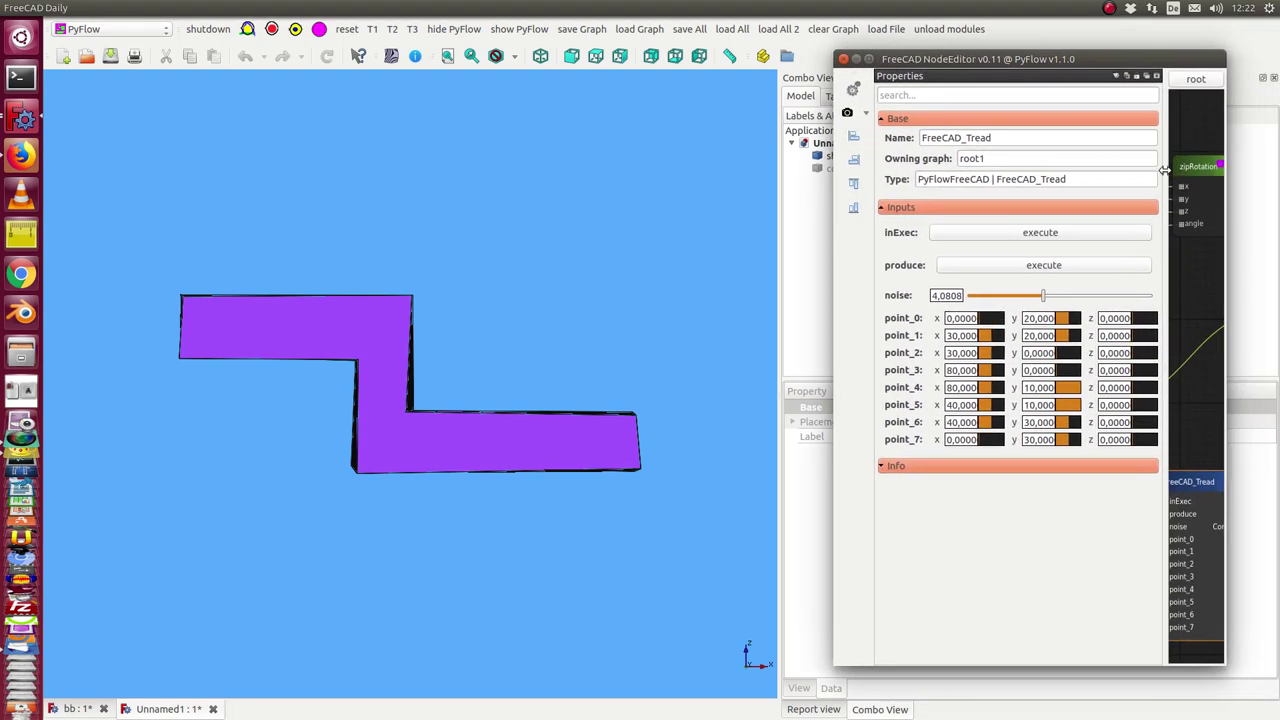
pyautogui.moveTo(1087, 53); pyautogui.dragTo(1082, 50)
pyautogui.doubleClick(1082, 50)
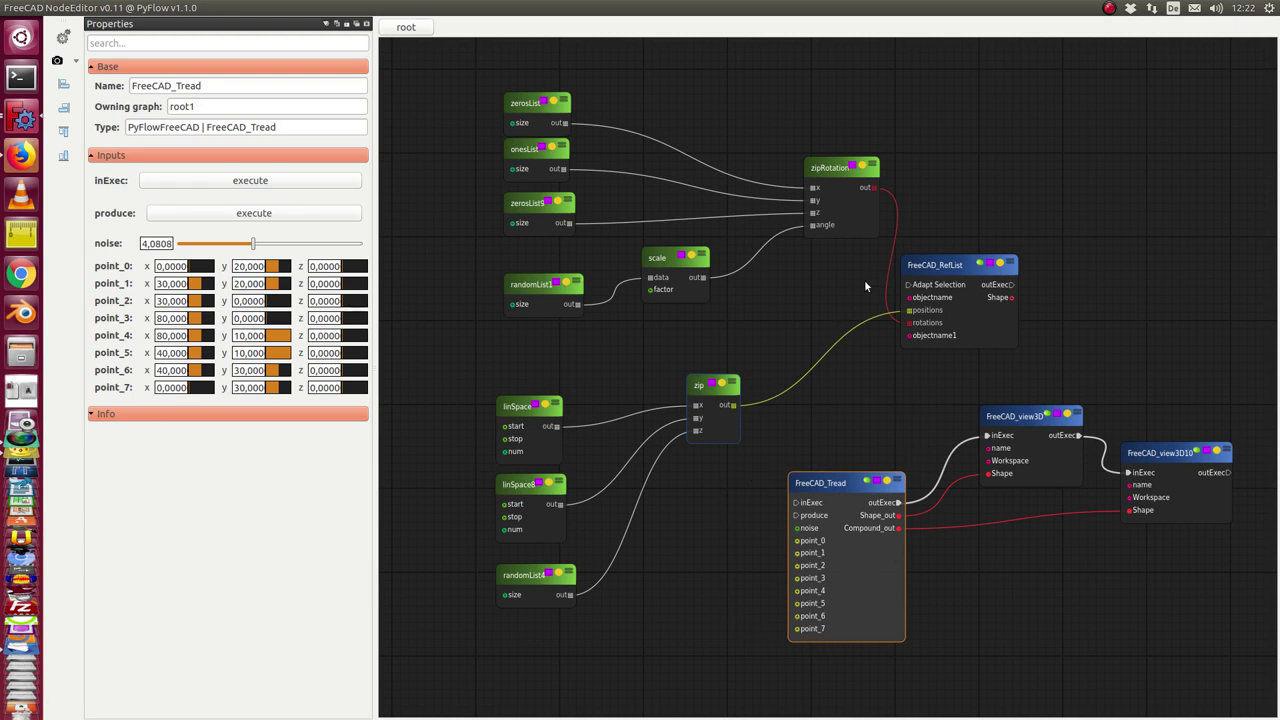
# Move the FreeCAD_RefList node right, show its inputs, then shrink the editor beside FreeCAD
pyautogui.moveTo(957, 268); pyautogui.dragTo(1024, 262)
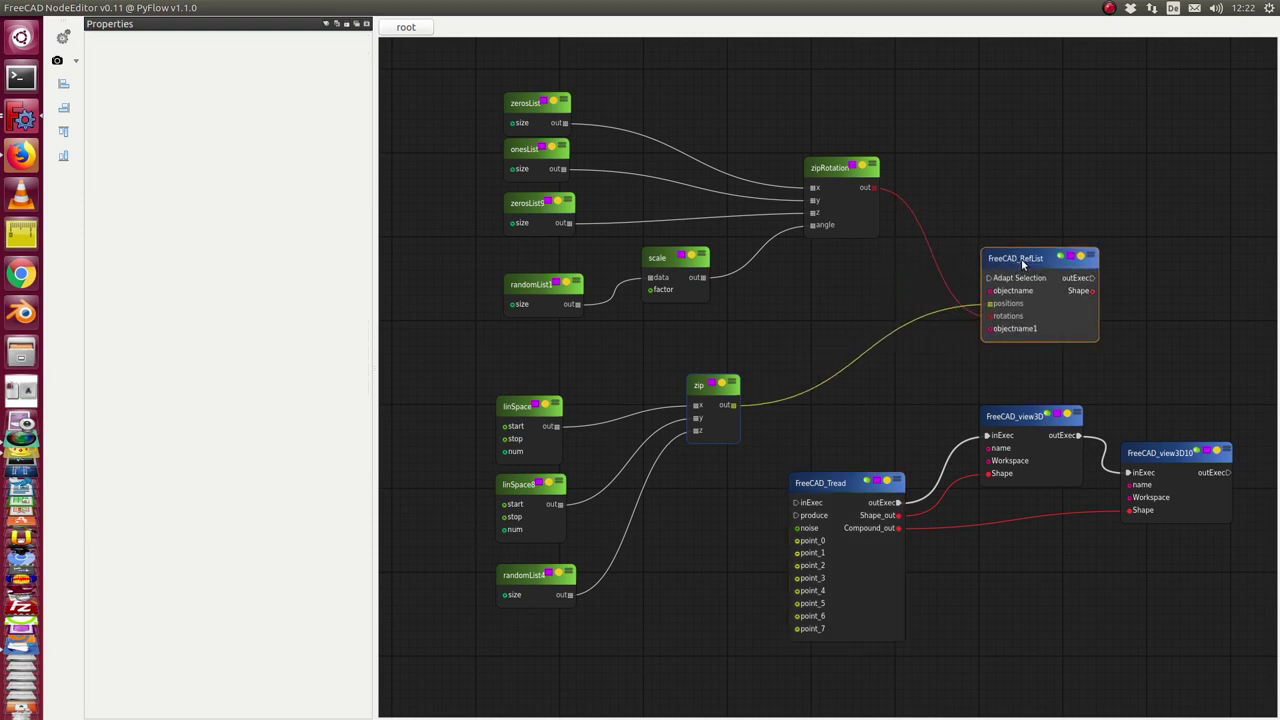
pyautogui.moveTo(1032, 263); pyautogui.dragTo(1036, 258)
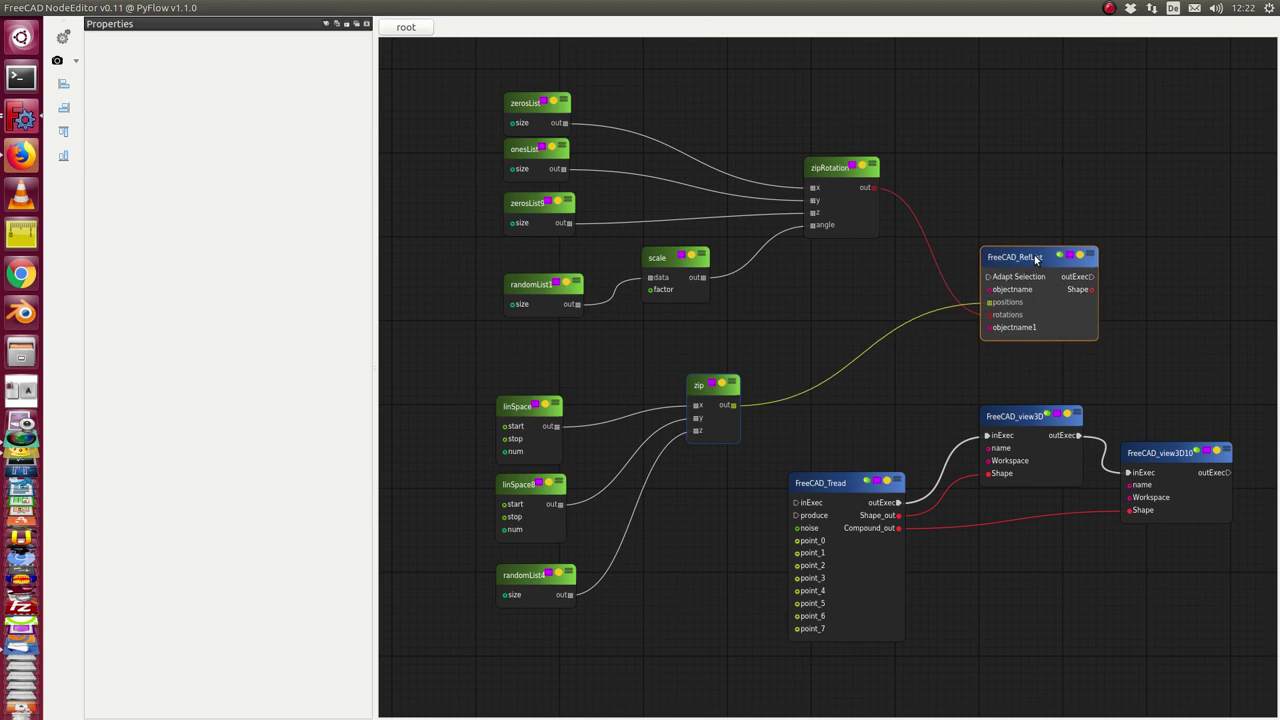
pyautogui.click(1022, 258)
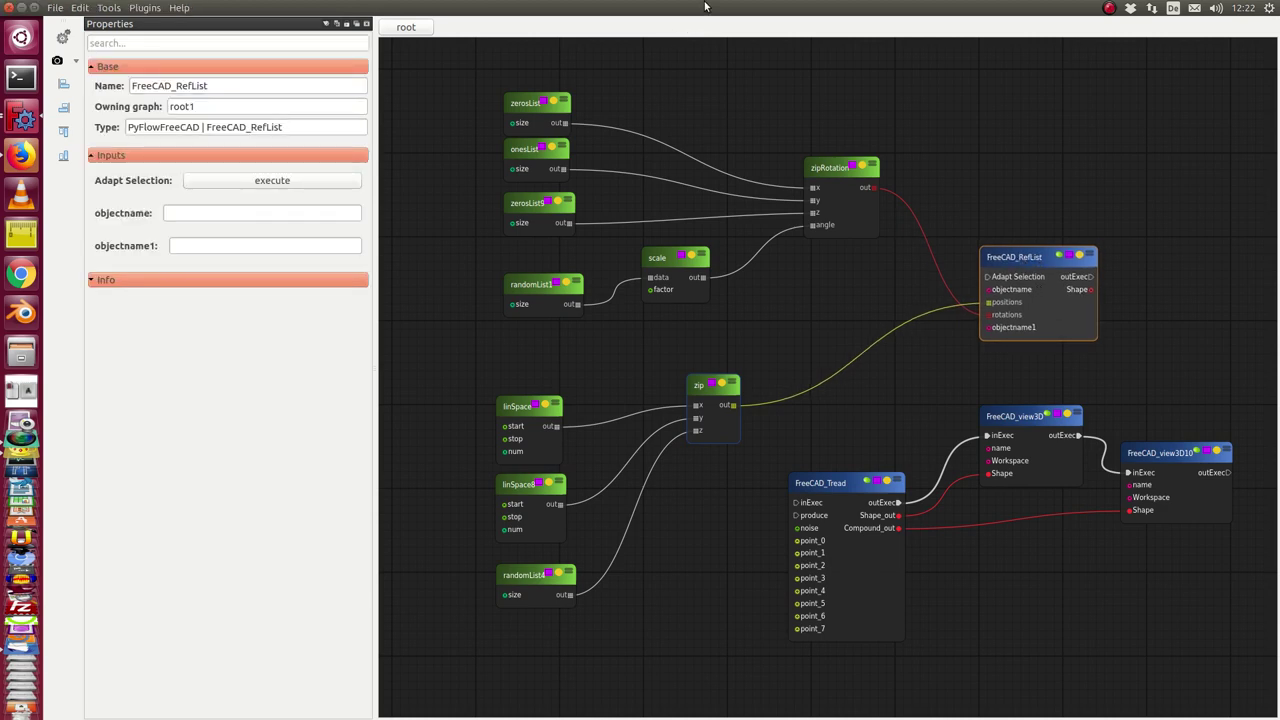
pyautogui.moveTo(710, 7)
pyautogui.mouseDown()
pyautogui.moveTo(901, 38)
pyautogui.moveTo(1140, 103)
pyautogui.moveTo(1161, 55)
pyautogui.mouseUp()
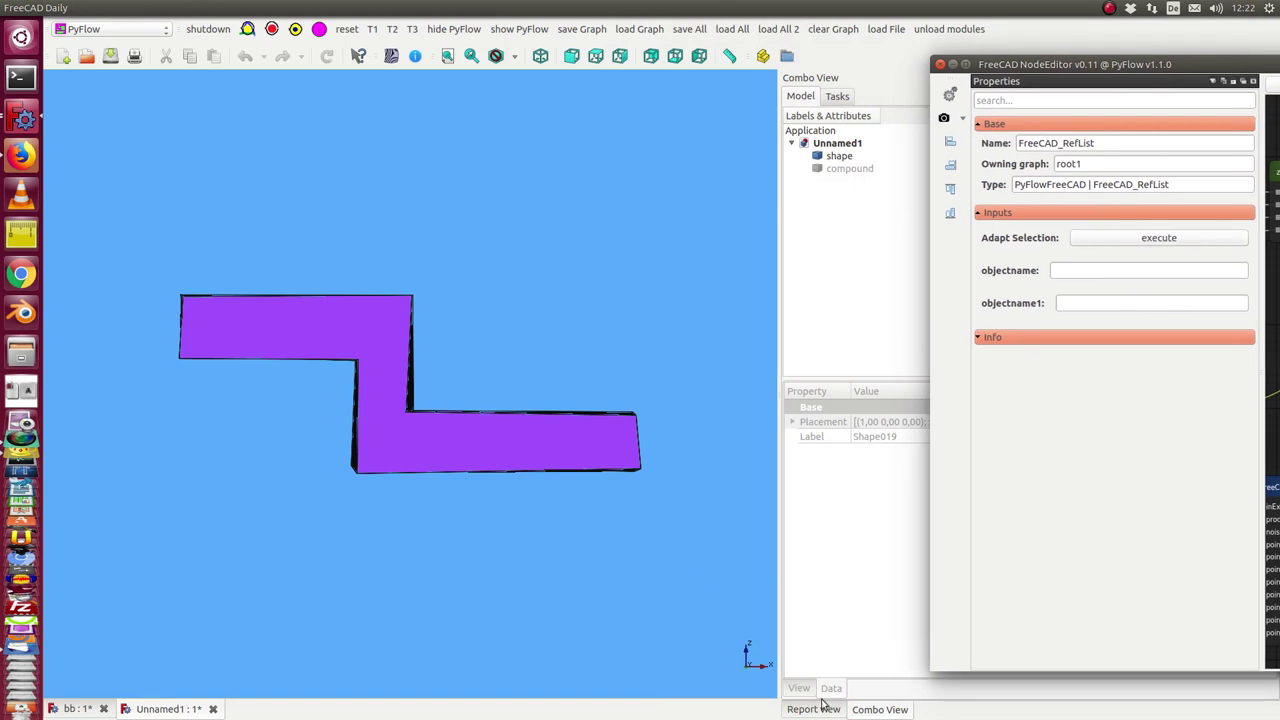
# In the bb document, select Shape015–Shape019 and apply the RefList positions and rotations to them
pyautogui.click(78, 708)
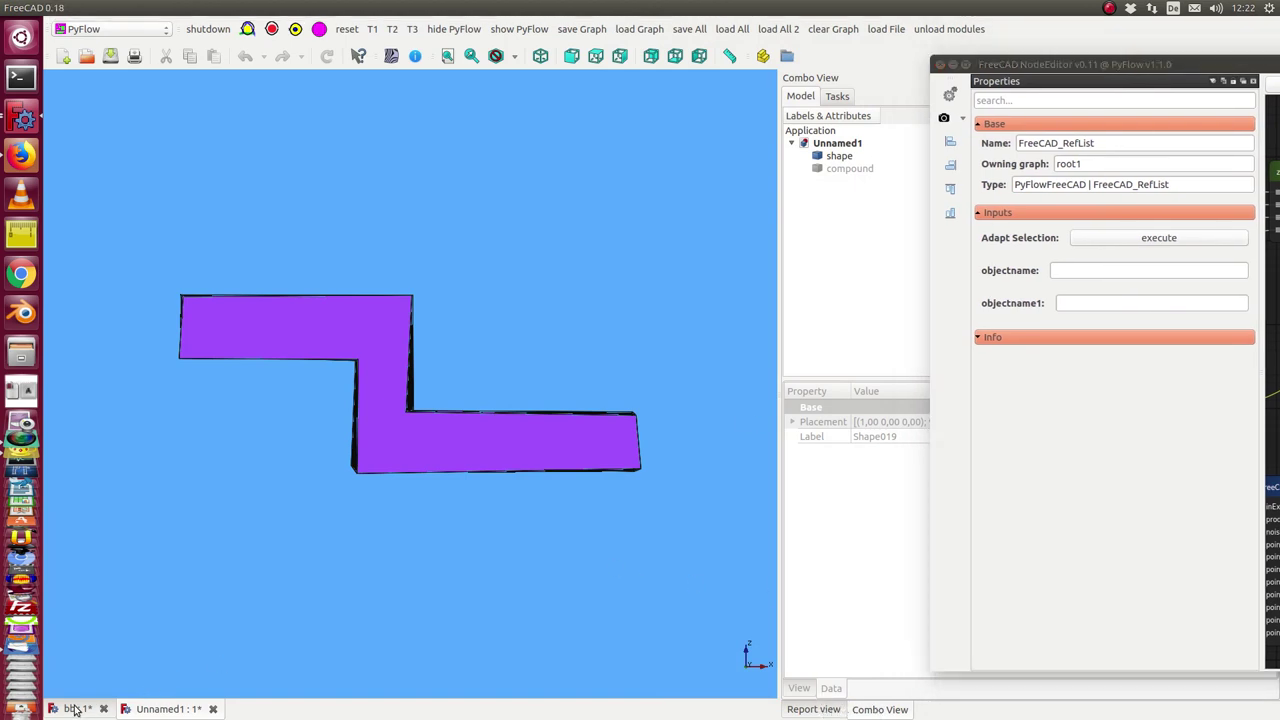
pyautogui.scroll(-2, 840, 300)
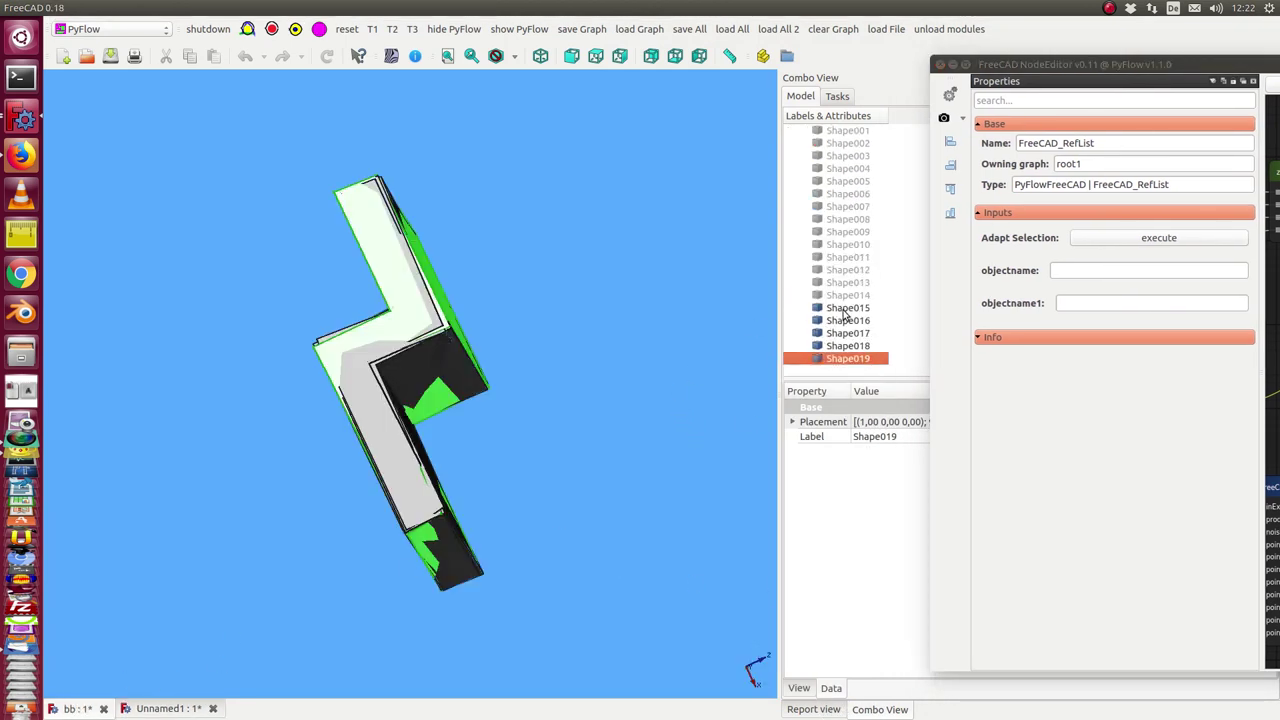
pyautogui.click(841, 308)
pyautogui.moveTo(841, 313); pyautogui.dragTo(842, 360)
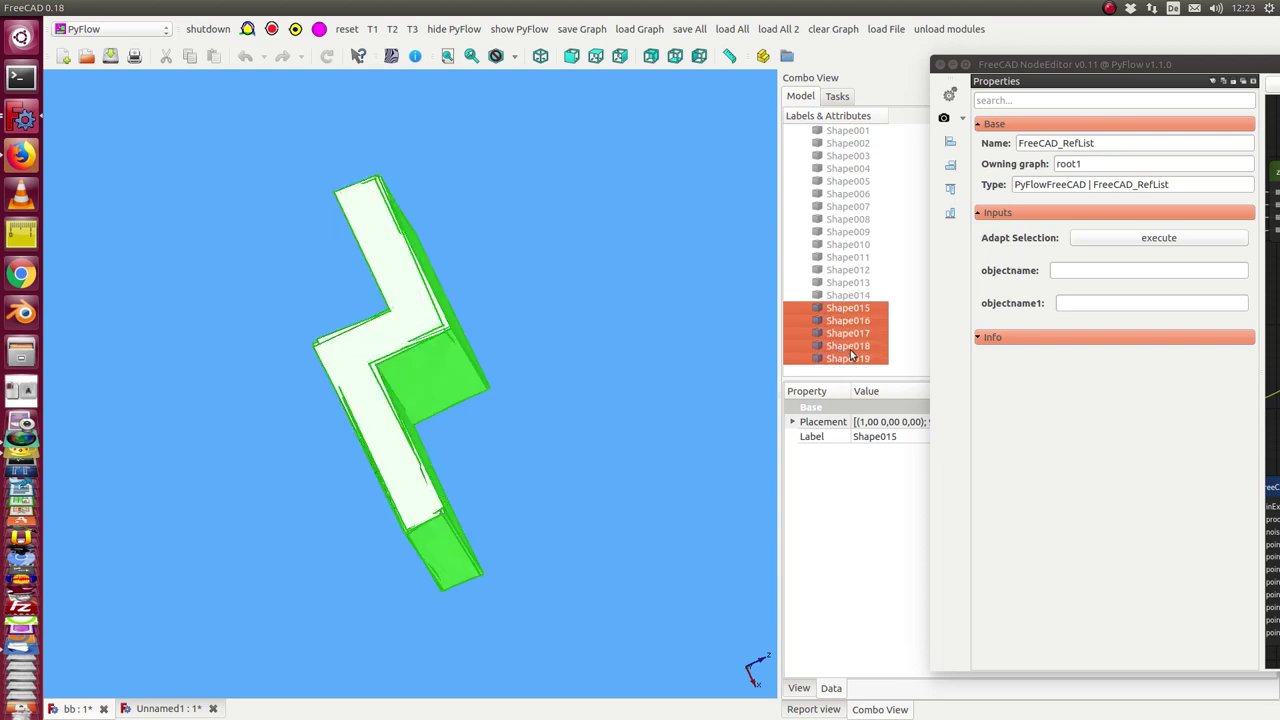
pyautogui.click(1097, 243)
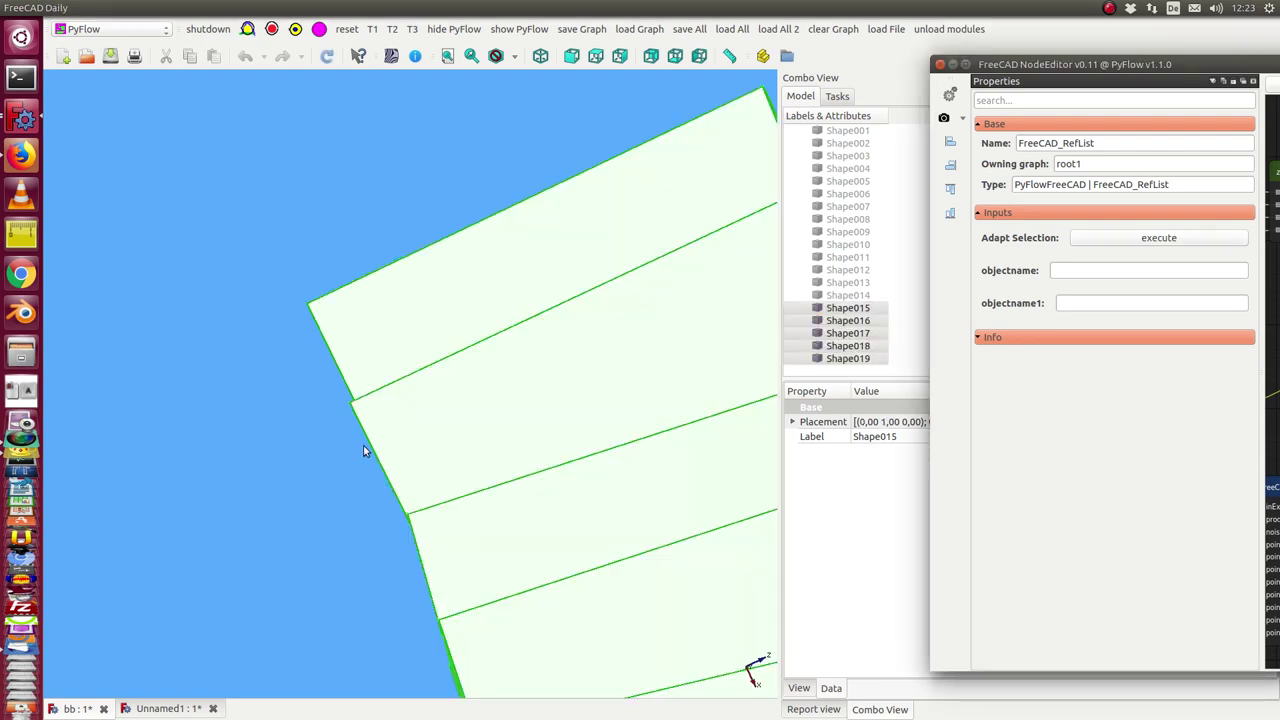
# Orbit around the new treads, including a front view, to inspect the skewed stair
pyautogui.moveTo(381, 558); pyautogui.dragTo(334, 368, button='middle')
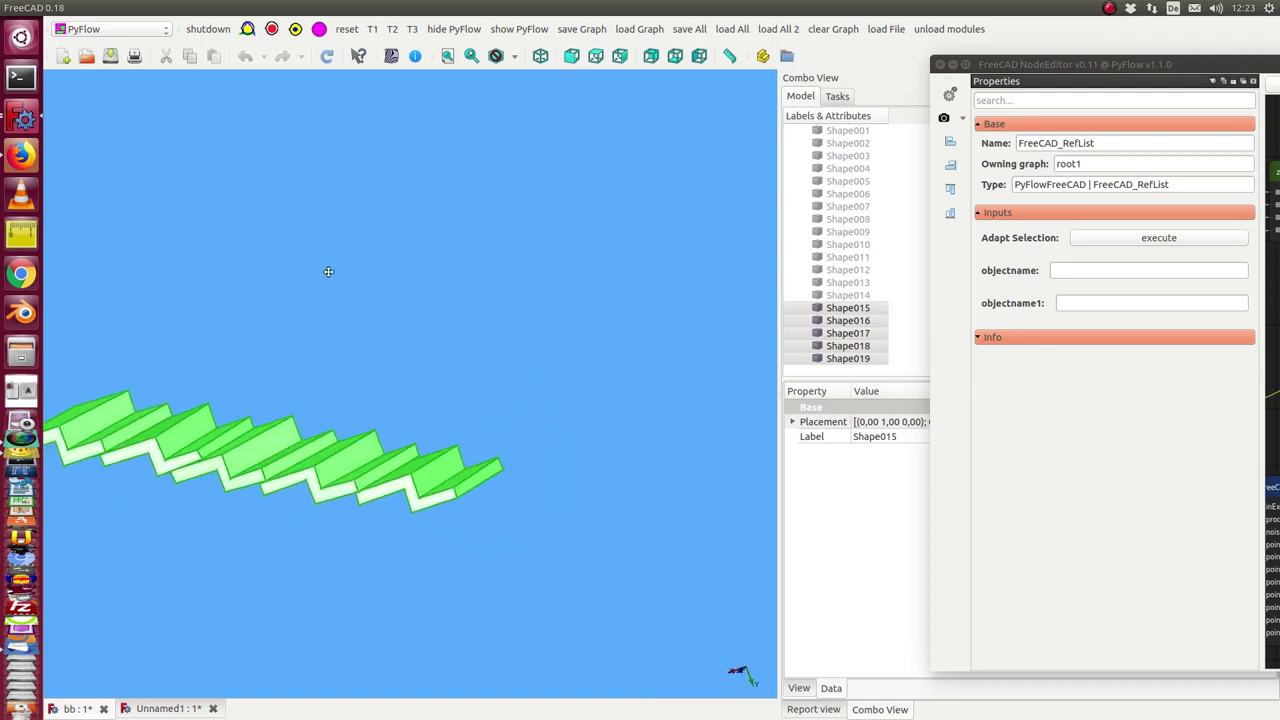
pyautogui.moveTo(326, 271)
pyautogui.mouseDown(button='middle')
pyautogui.moveTo(437, 283)
pyautogui.moveTo(106, 449)
pyautogui.moveTo(132, 420)
pyautogui.mouseUp(button='middle')
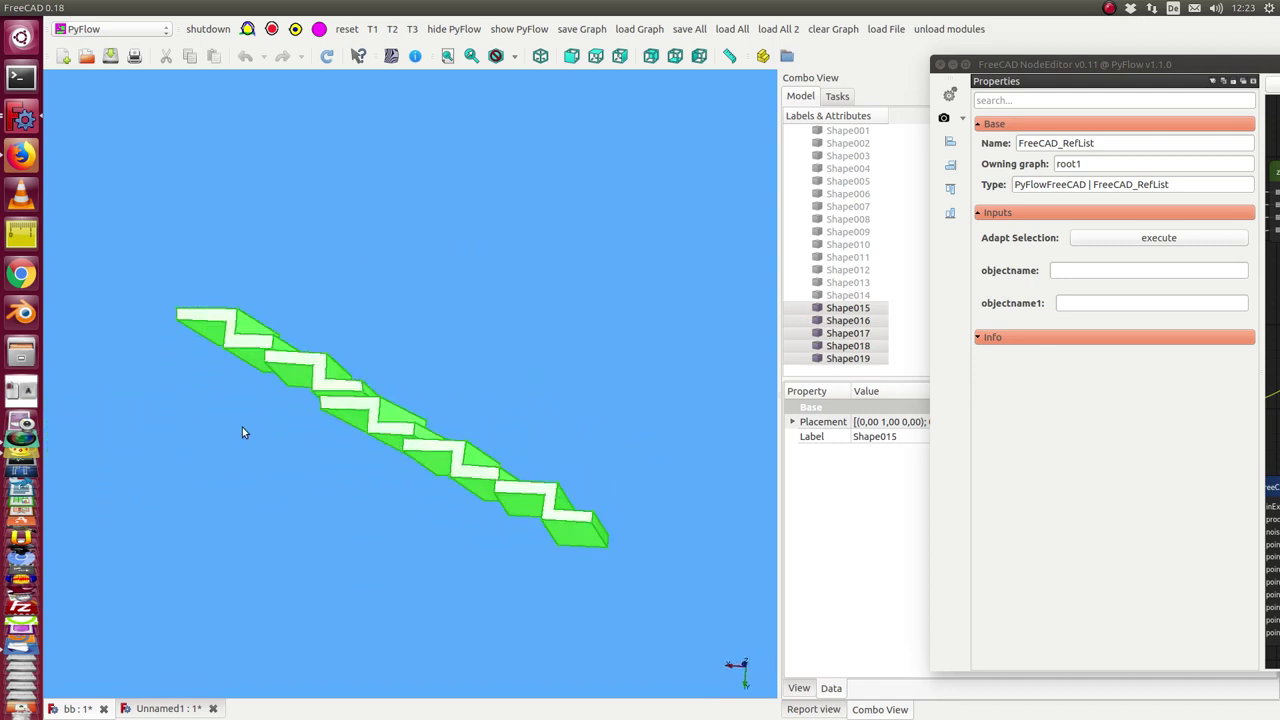
pyautogui.moveTo(242, 432)
pyautogui.mouseDown(button='middle')
pyautogui.moveTo(460, 391)
pyautogui.moveTo(489, 437)
pyautogui.moveTo(444, 447)
pyautogui.mouseUp(button='middle')
pyautogui.press('1')
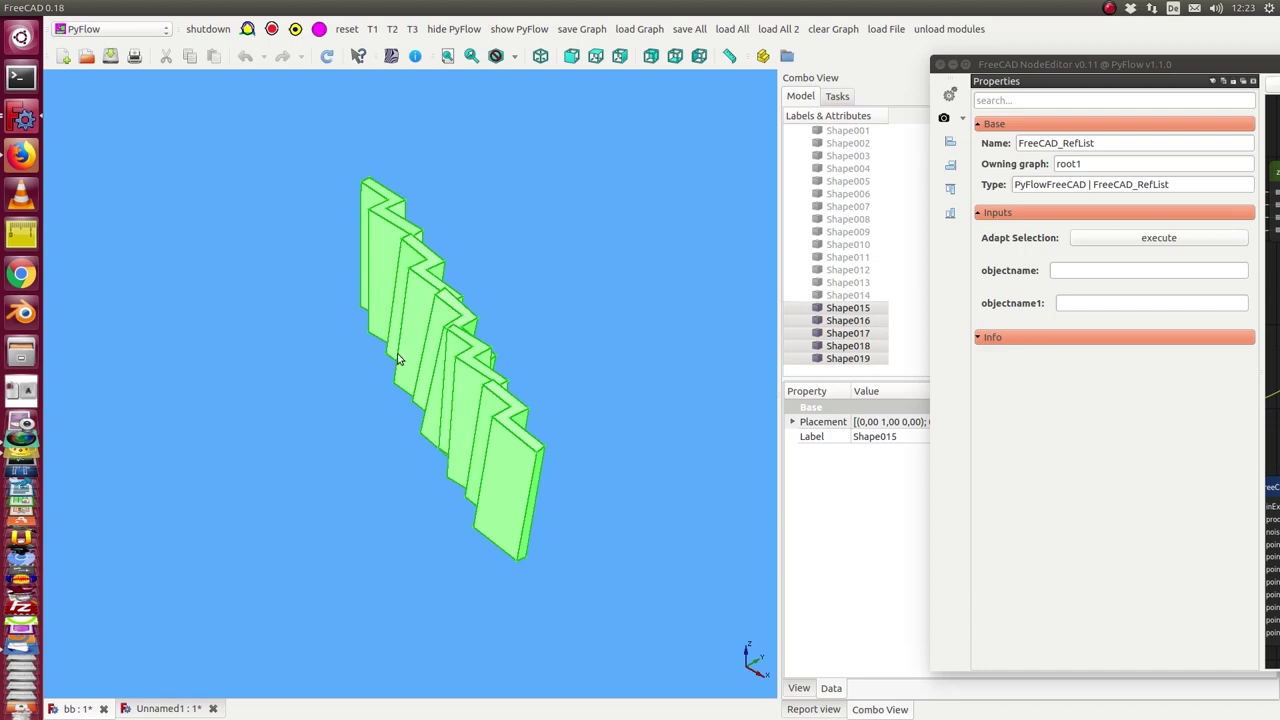
pyautogui.moveTo(397, 353)
pyautogui.mouseDown(button='middle')
pyautogui.moveTo(211, 441)
pyautogui.moveTo(562, 370)
pyautogui.moveTo(431, 380)
pyautogui.moveTo(491, 343)
pyautogui.moveTo(580, 320)
pyautogui.moveTo(560, 393)
pyautogui.moveTo(491, 360)
pyautogui.mouseUp(button='middle')
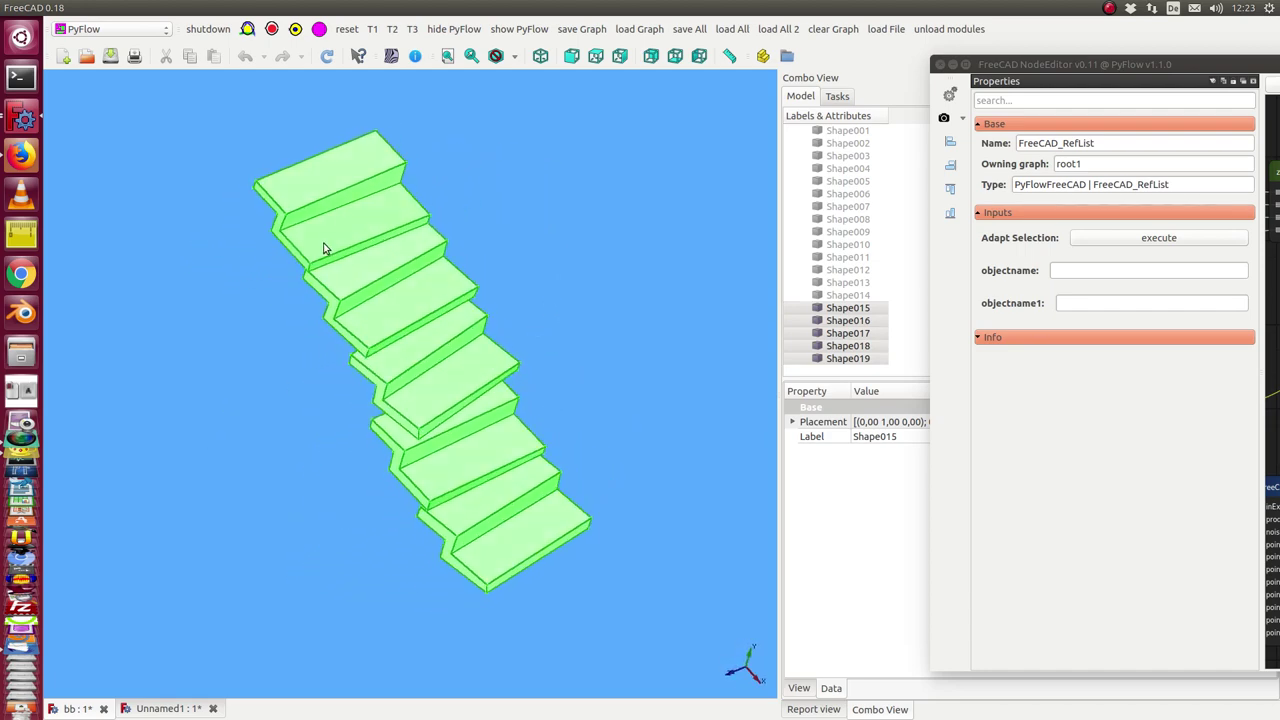
pyautogui.moveTo(297, 464)
pyautogui.mouseDown(button='middle')
pyautogui.moveTo(371, 380)
pyautogui.moveTo(503, 349)
pyautogui.moveTo(454, 509)
pyautogui.moveTo(379, 490)
pyautogui.moveTo(403, 474)
pyautogui.moveTo(280, 400)
pyautogui.mouseUp(button='middle')
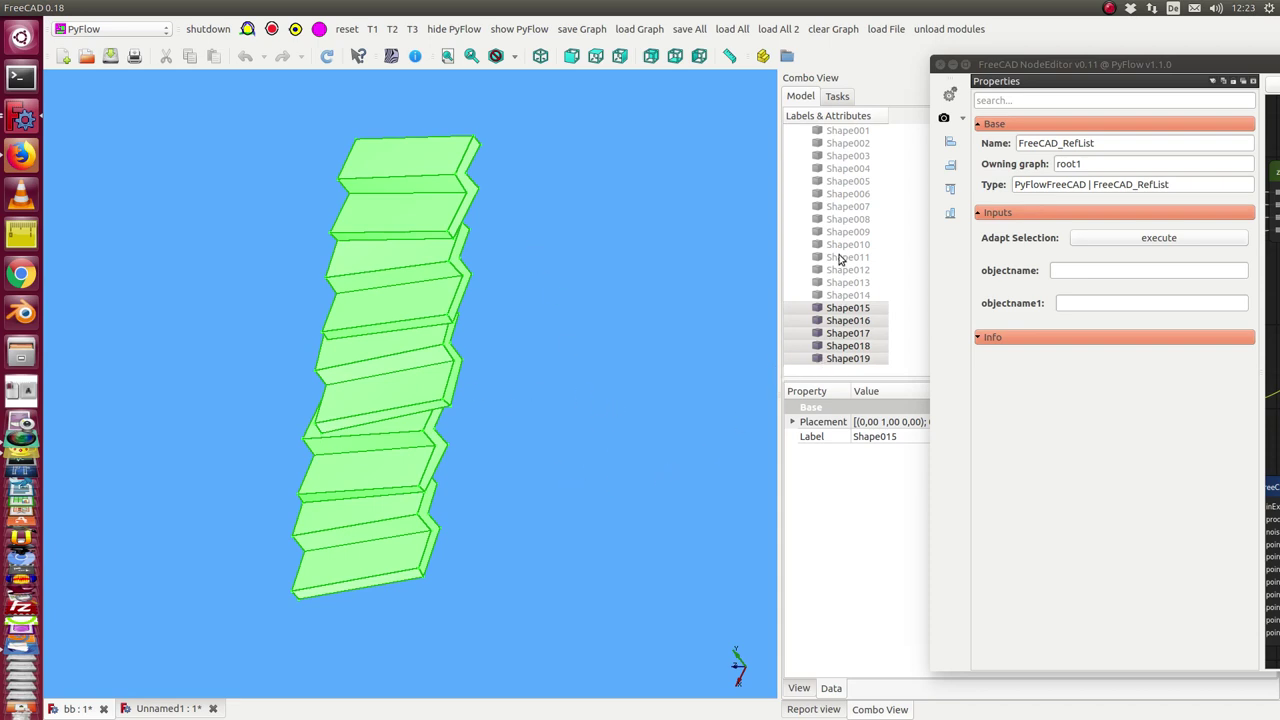
# Select all shapes from Shape through Shape019 and apply the RefList placements to them
pyautogui.scroll(2, 840, 222)
pyautogui.click(849, 170)
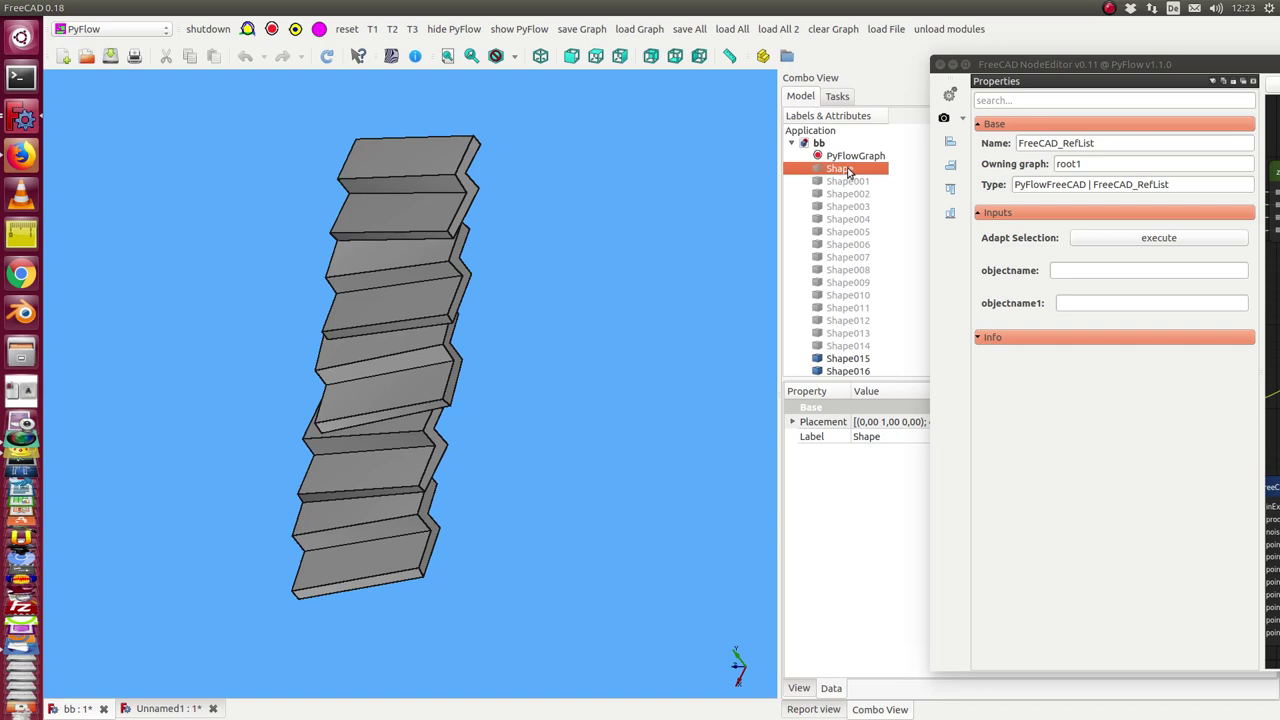
pyautogui.hotkey('shift', 'Down')
pyautogui.hotkey('shift', 'Down')
pyautogui.hotkey('shift', 'Down')
pyautogui.hotkey('shift', 'Down')
pyautogui.hotkey('shift', 'Down')
pyautogui.hotkey('shift', 'Down')
pyautogui.hotkey('shift', 'Down')
pyautogui.hotkey('shift', 'Down')
pyautogui.hotkey('shift', 'Down')
pyautogui.hotkey('shift', 'Down')
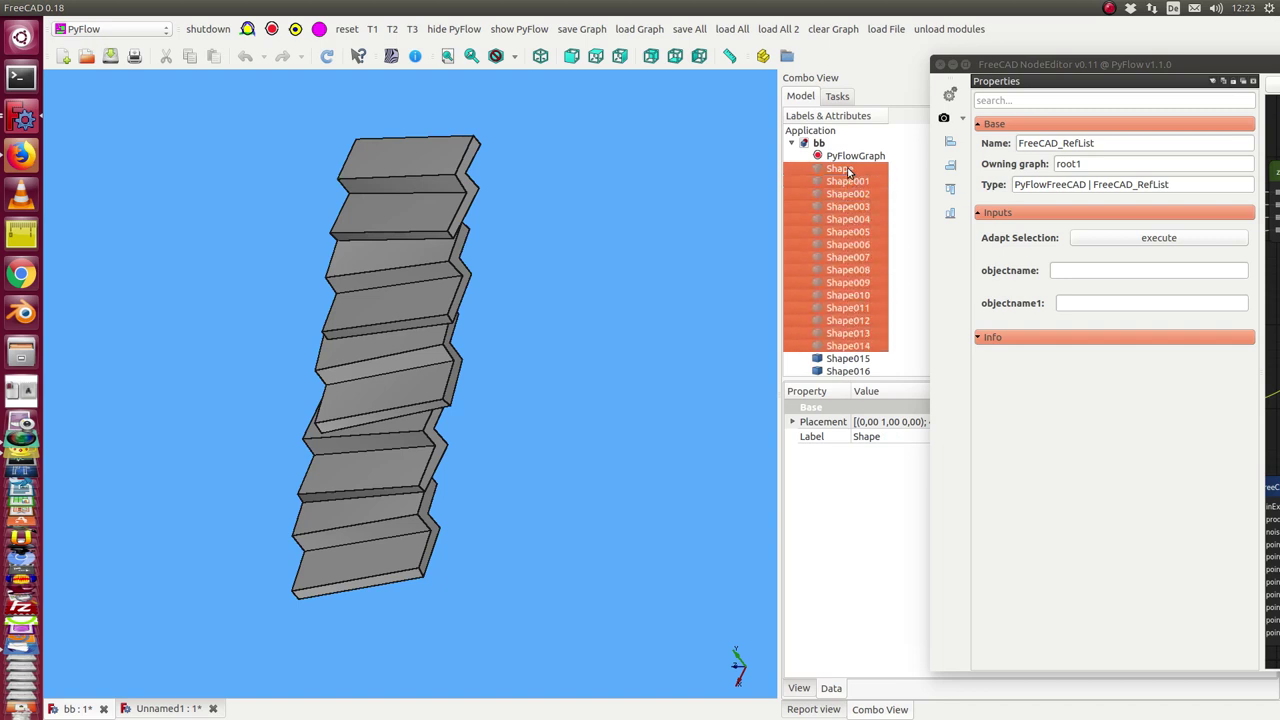
pyautogui.scroll(-3, 246, 425)
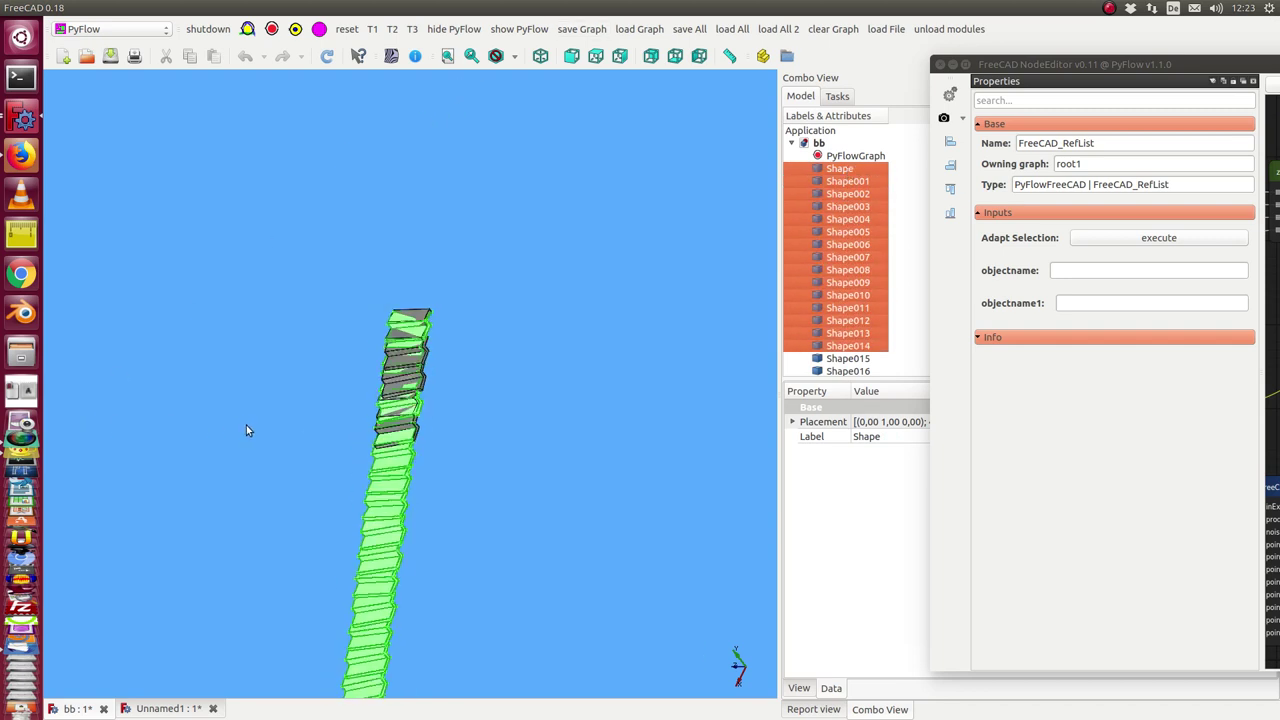
pyautogui.moveTo(246, 425); pyautogui.dragTo(405, 424, button='middle')
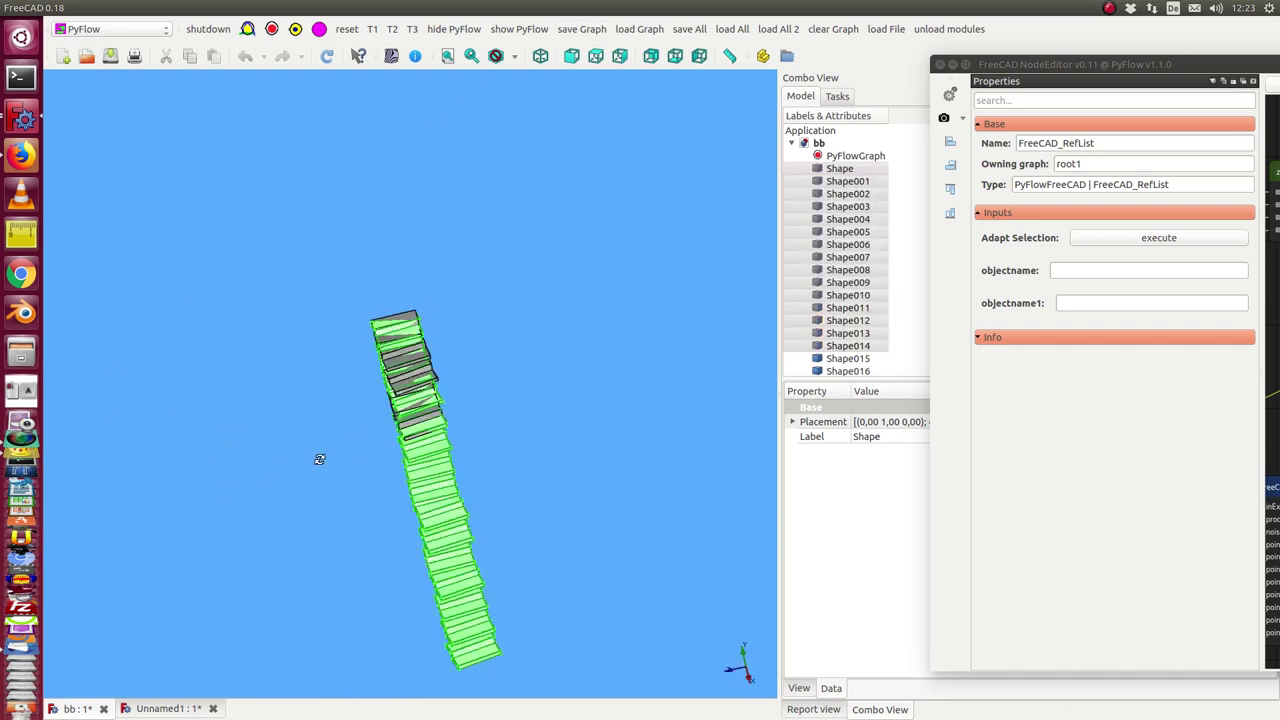
pyautogui.click(833, 170)
pyautogui.hotkey('shift', 'Down')
pyautogui.hotkey('shift', 'Down')
pyautogui.hotkey('shift', 'Down')
pyautogui.hotkey('shift', 'Down')
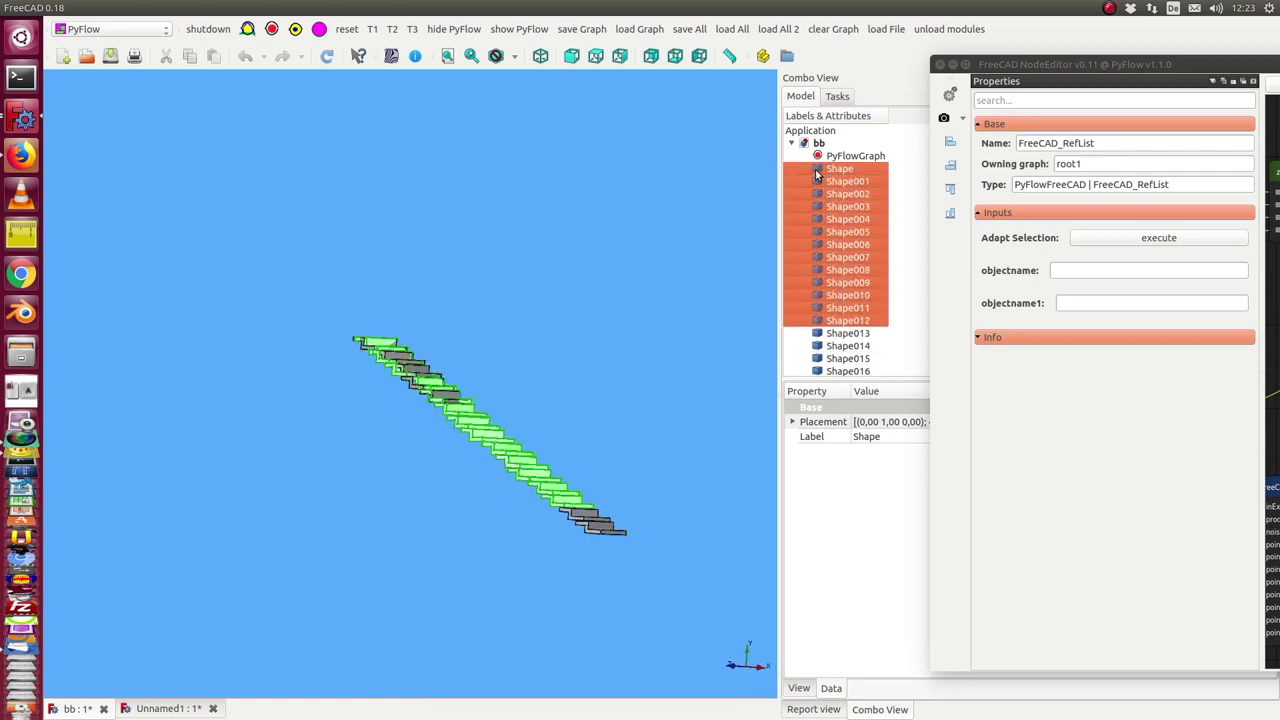
pyautogui.hotkey('shift', 'Down')
pyautogui.hotkey('shift', 'Down')
pyautogui.hotkey('shift', 'Down')
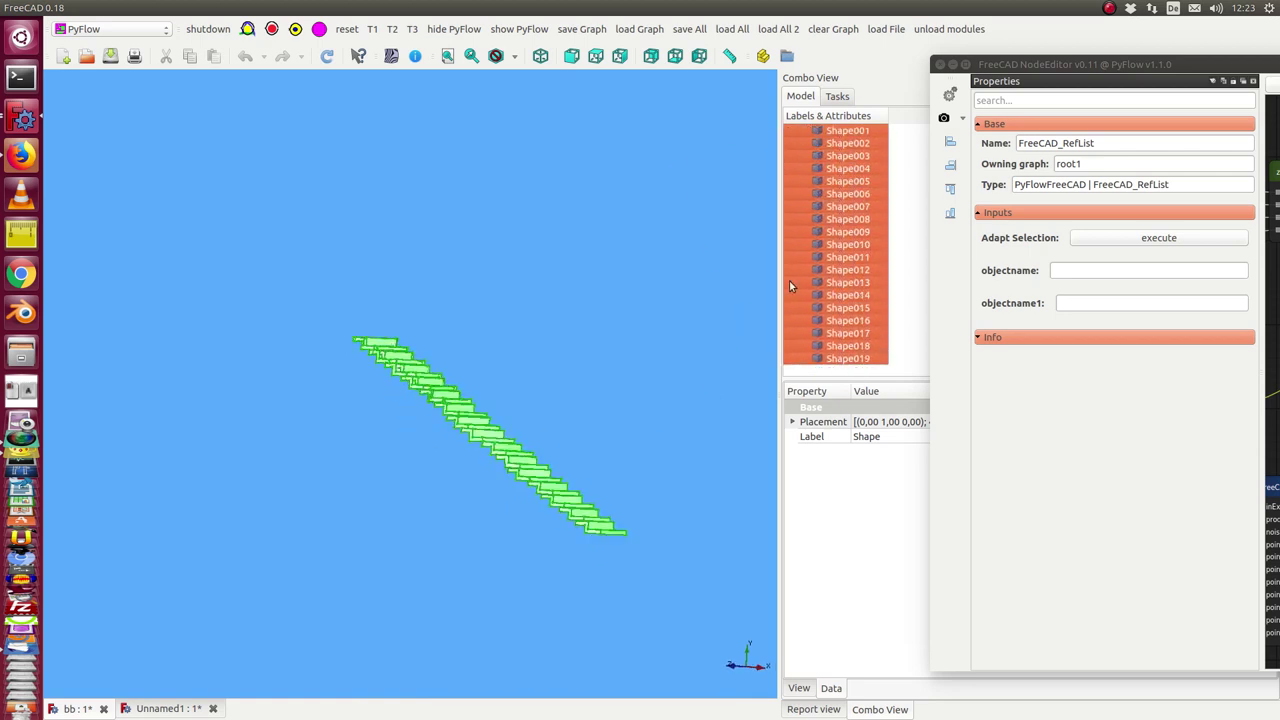
pyautogui.click(1088, 240)
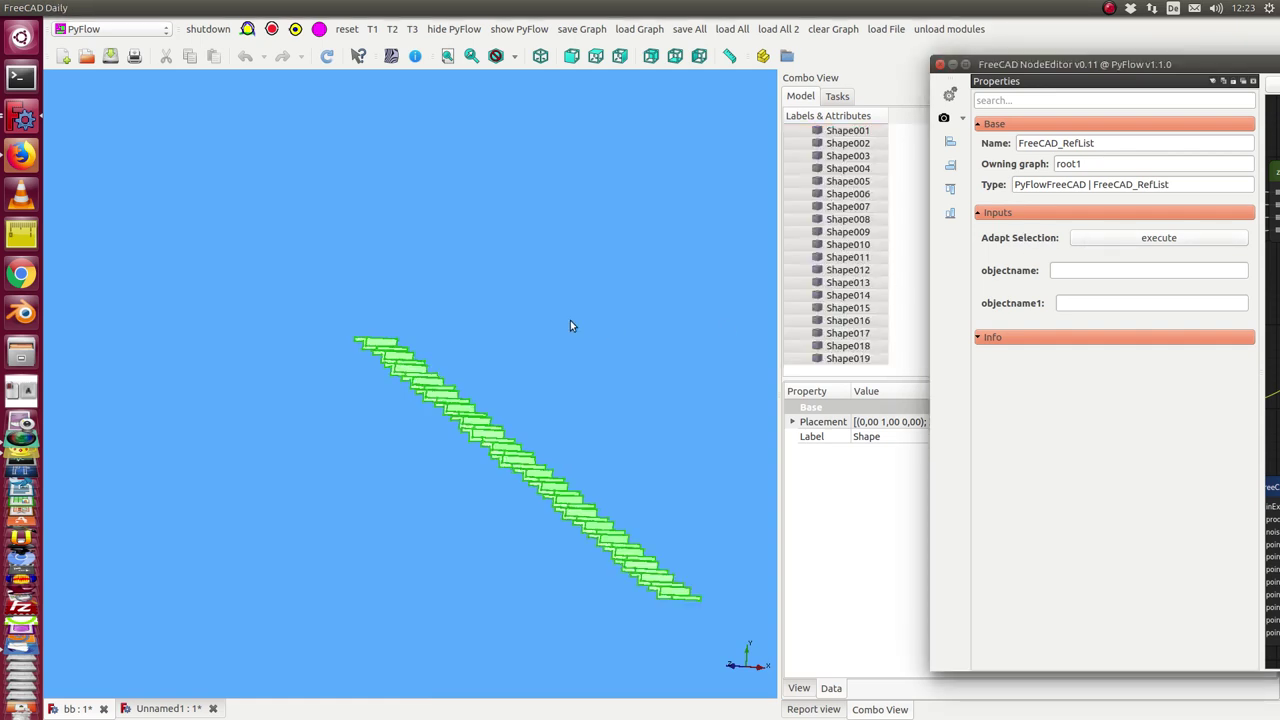
# View the tread column diagonally, then return the node editor to full screen
pyautogui.moveTo(570, 320); pyautogui.dragTo(471, 448, button='middle')
pyautogui.moveTo(426, 515)
pyautogui.mouseDown(button='middle')
pyautogui.moveTo(491, 351)
pyautogui.moveTo(469, 506)
pyautogui.moveTo(581, 352)
pyautogui.mouseUp(button='middle')
pyautogui.scroll(-2, 496, 377)
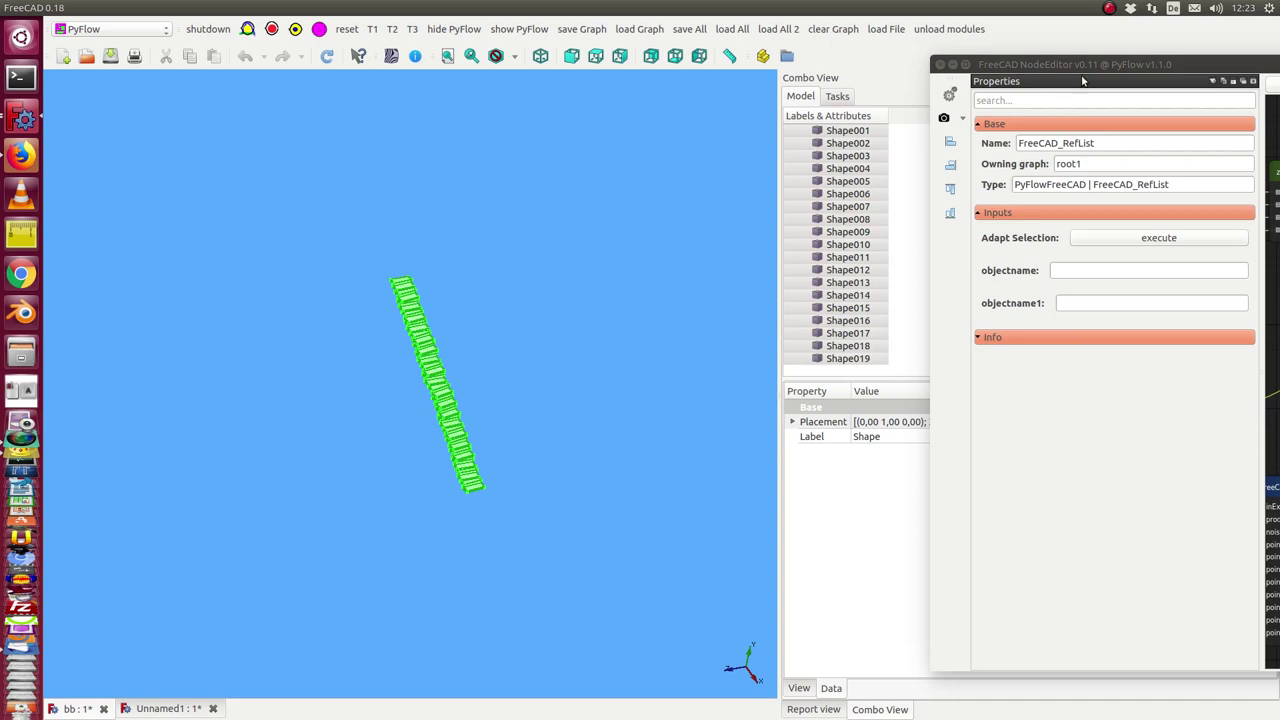
pyautogui.moveTo(1090, 64); pyautogui.dragTo(446, 9)
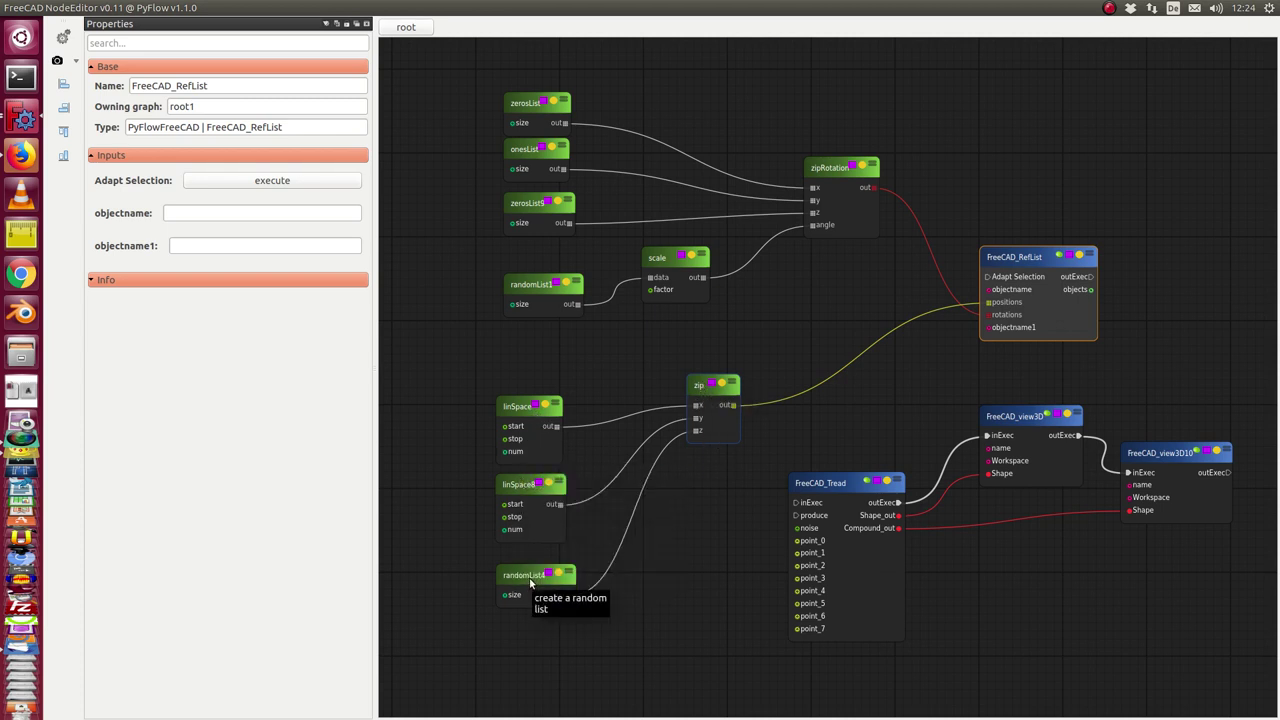
# Check the Properties panel: linSpace stops at 3000, linSpace8 at -1550, randomList4 size is 50
pyautogui.click(521, 410)
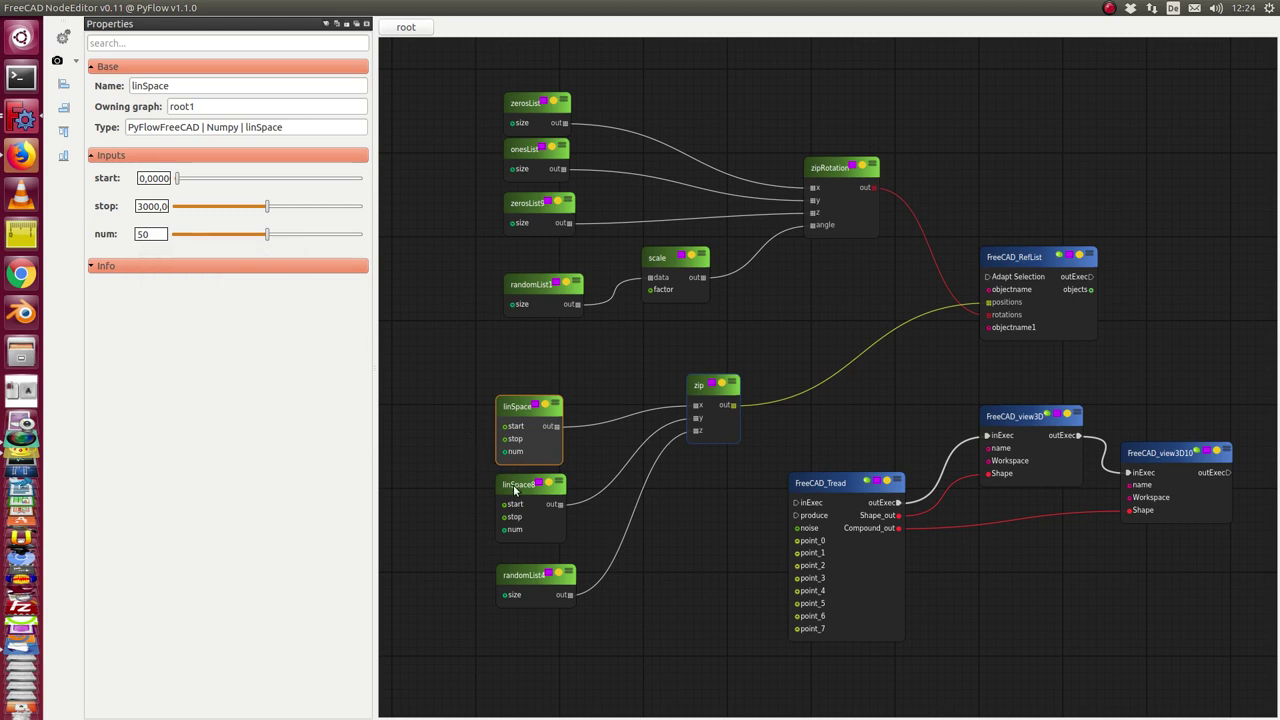
pyautogui.click(513, 485)
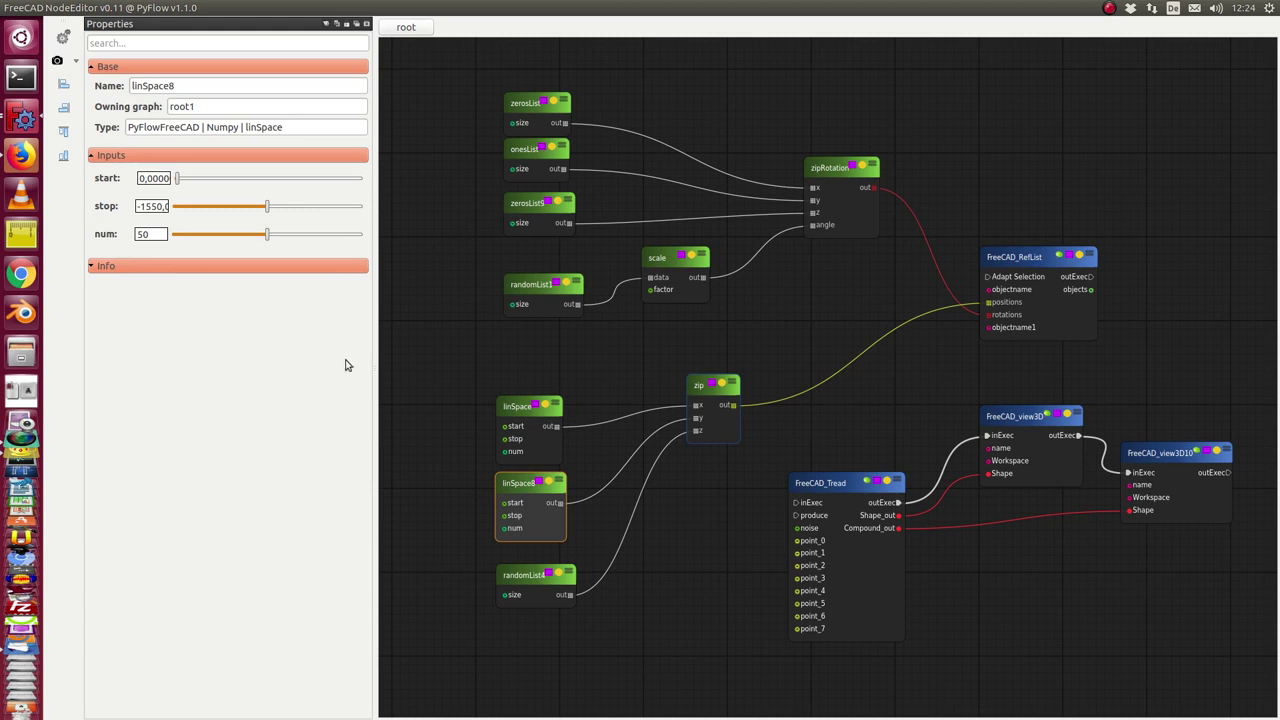
pyautogui.click(525, 578)
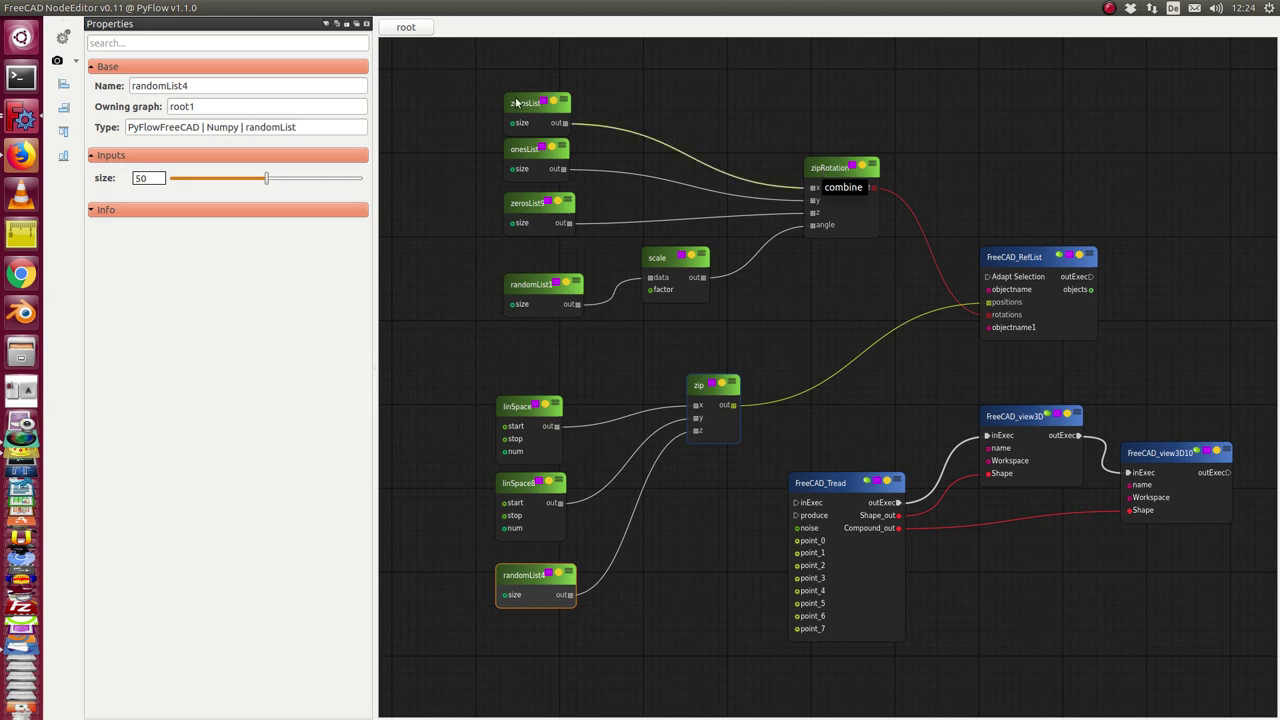
# Inspect the zerosList, randomList1 and scale (factor 12,486) nodes, then float the node editor window
pyautogui.click(520, 106)
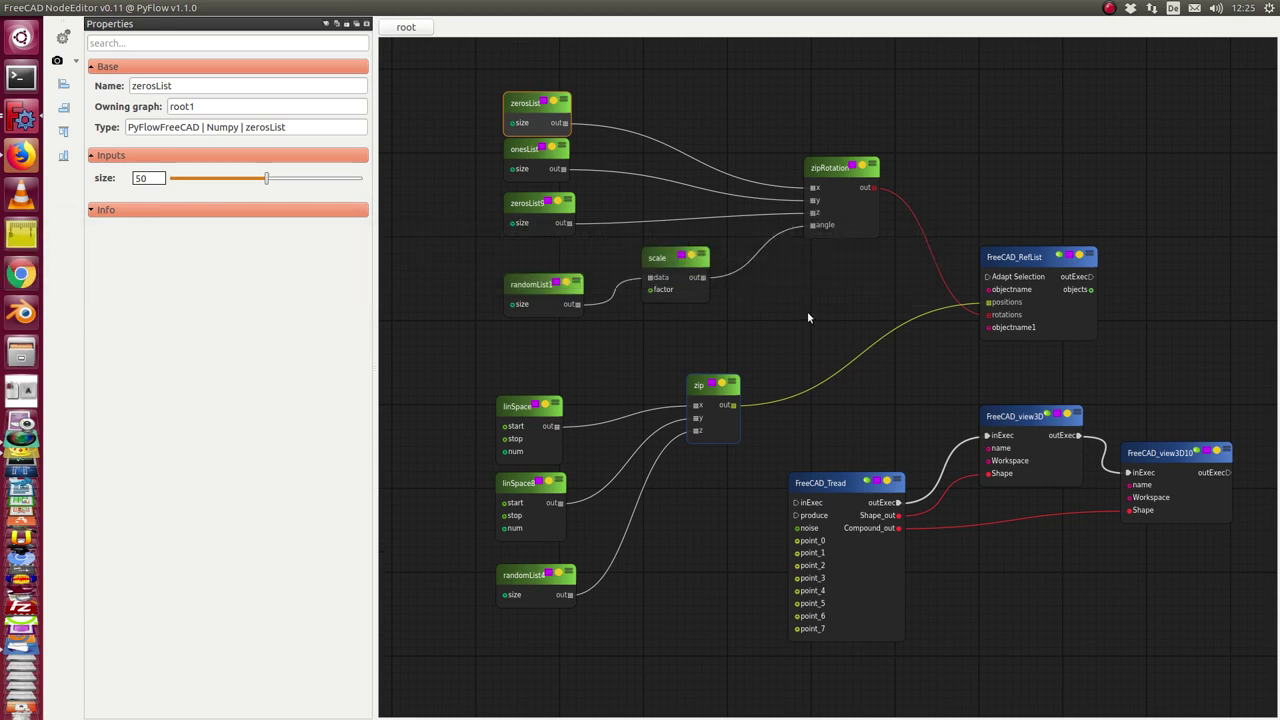
pyautogui.click(523, 287)
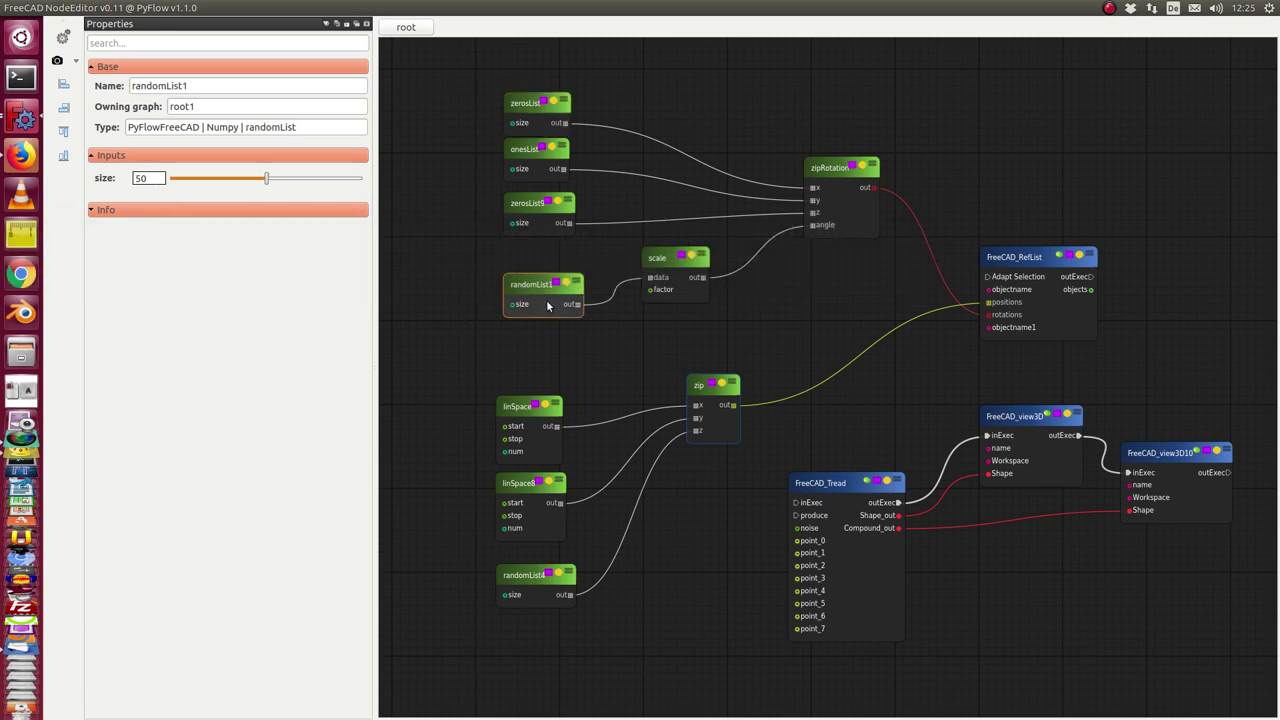
pyautogui.click(645, 262)
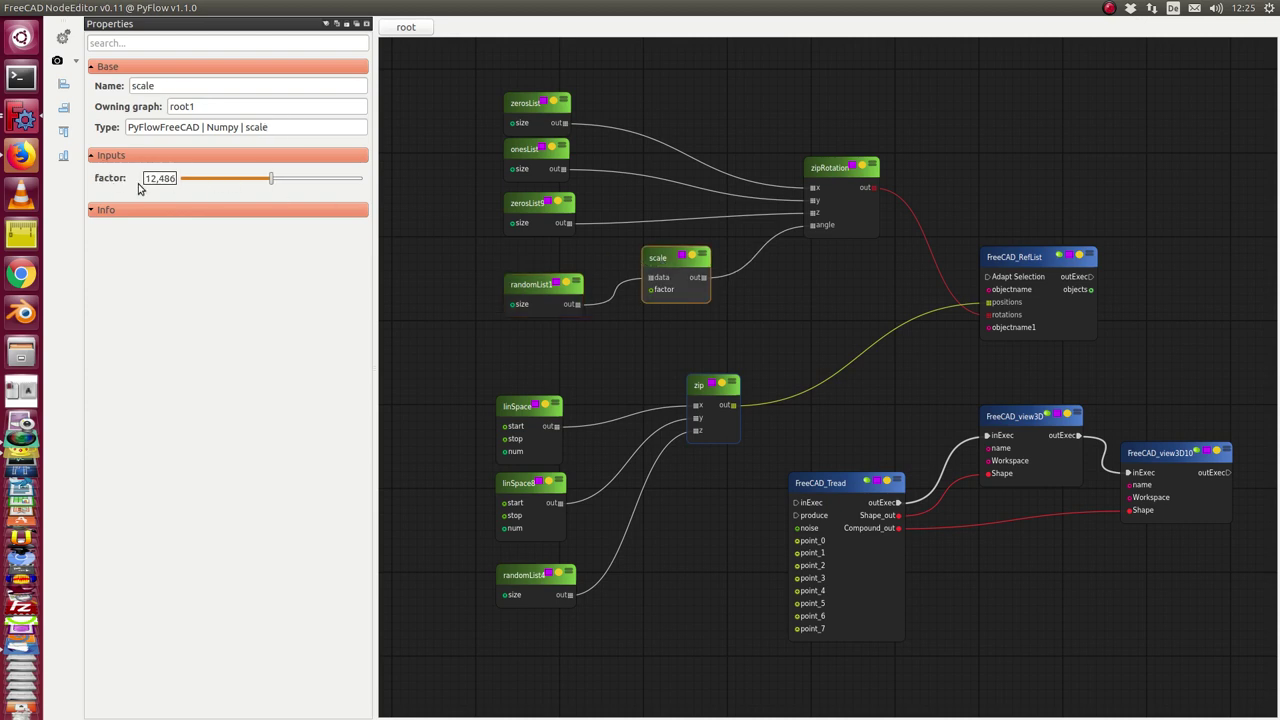
pyautogui.moveTo(635, 7)
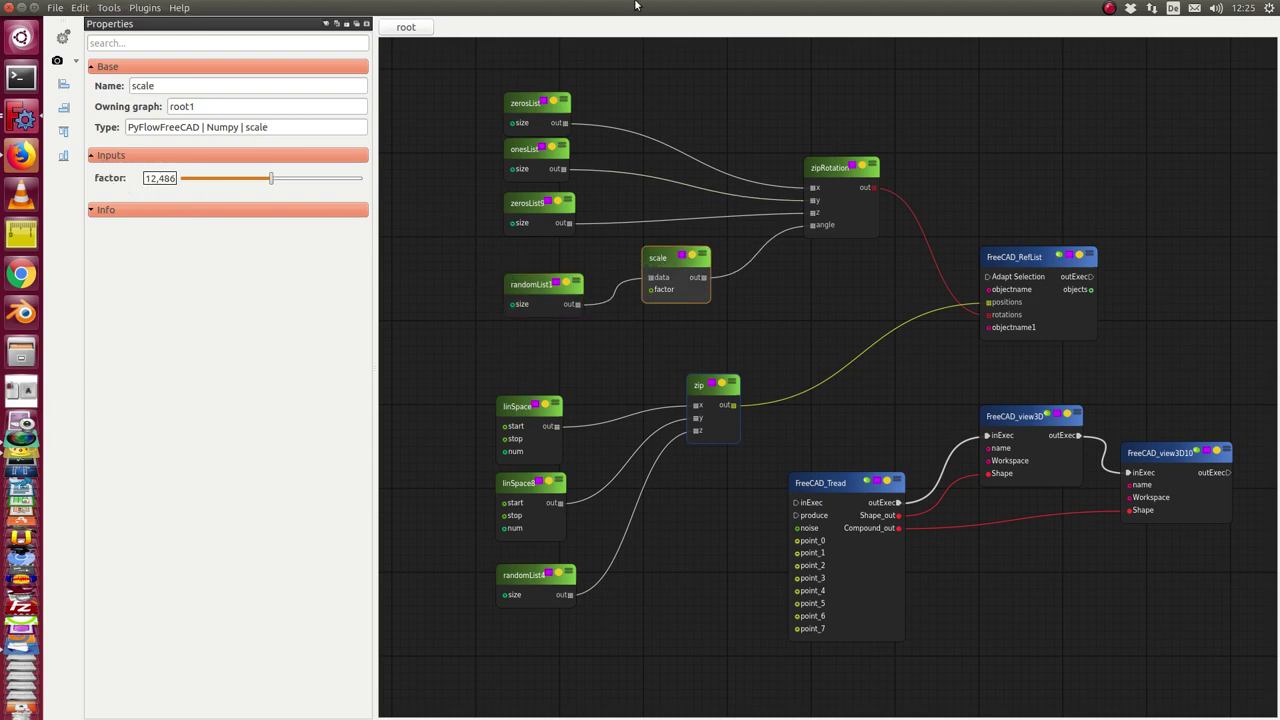
pyautogui.moveTo(643, 14); pyautogui.dragTo(1050, 54)
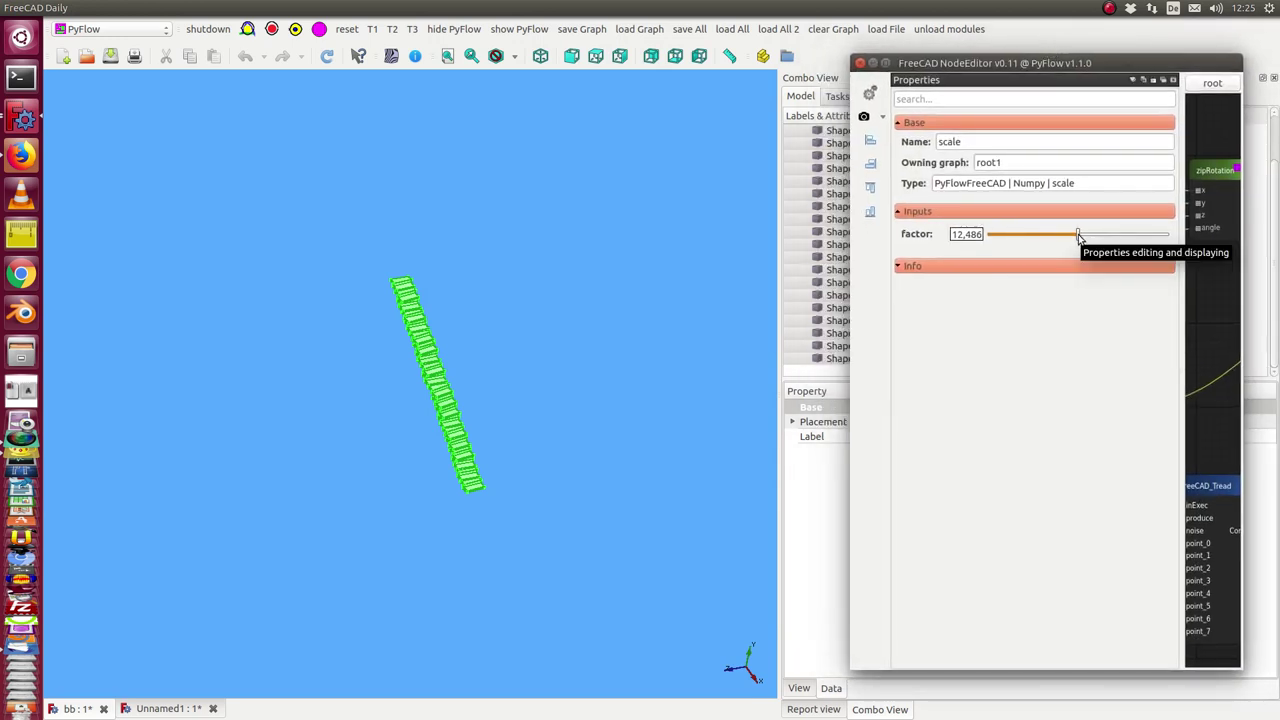
# Lower the scale factor to 5,0505 and re-execute FreeCAD_RefList to regenerate the treads
pyautogui.moveTo(1078, 235); pyautogui.dragTo(1025, 235)
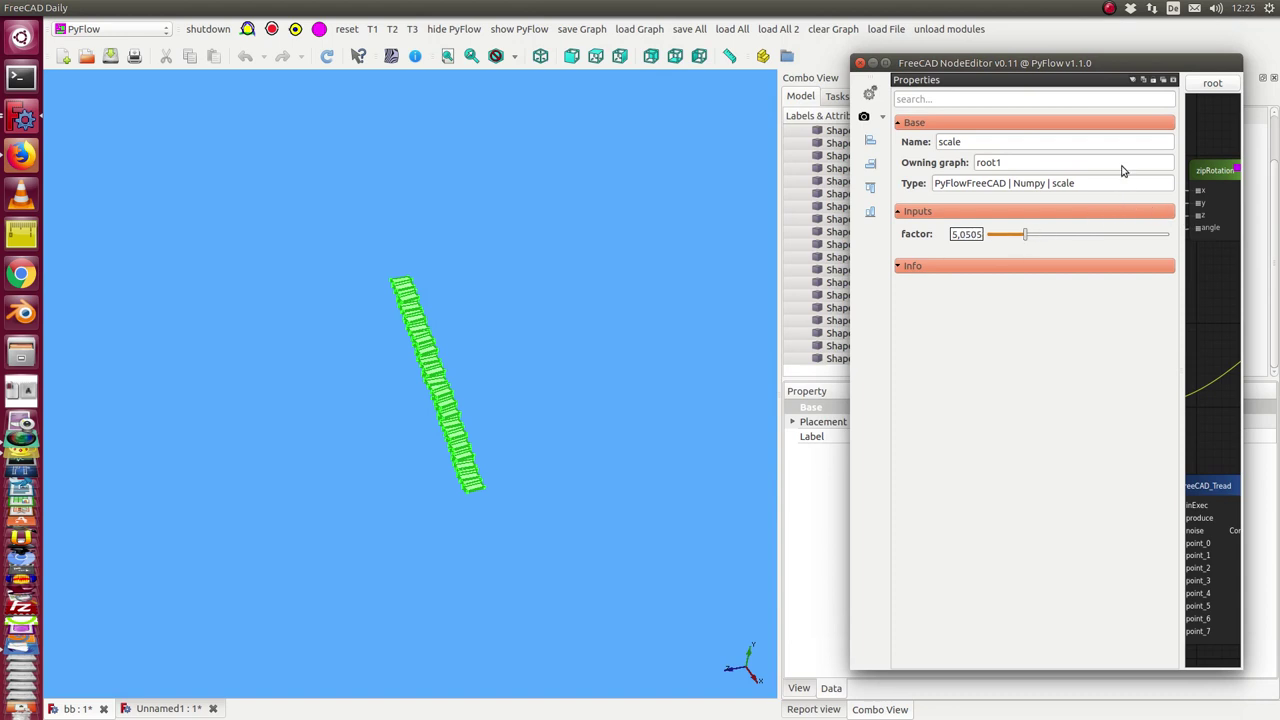
pyautogui.moveTo(1052, 63); pyautogui.dragTo(937, 62)
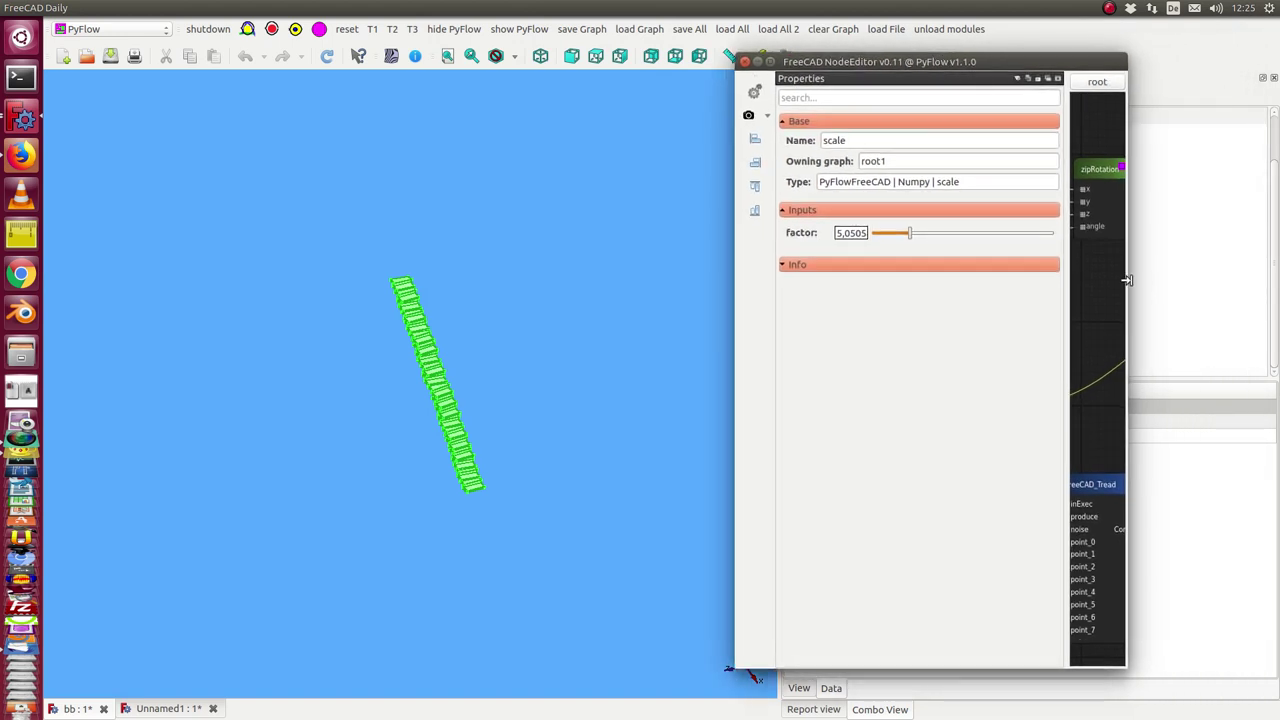
pyautogui.moveTo(1155, 290); pyautogui.dragTo(1279, 290)
pyautogui.moveTo(1162, 327); pyautogui.dragTo(1173, 265, button='middle')
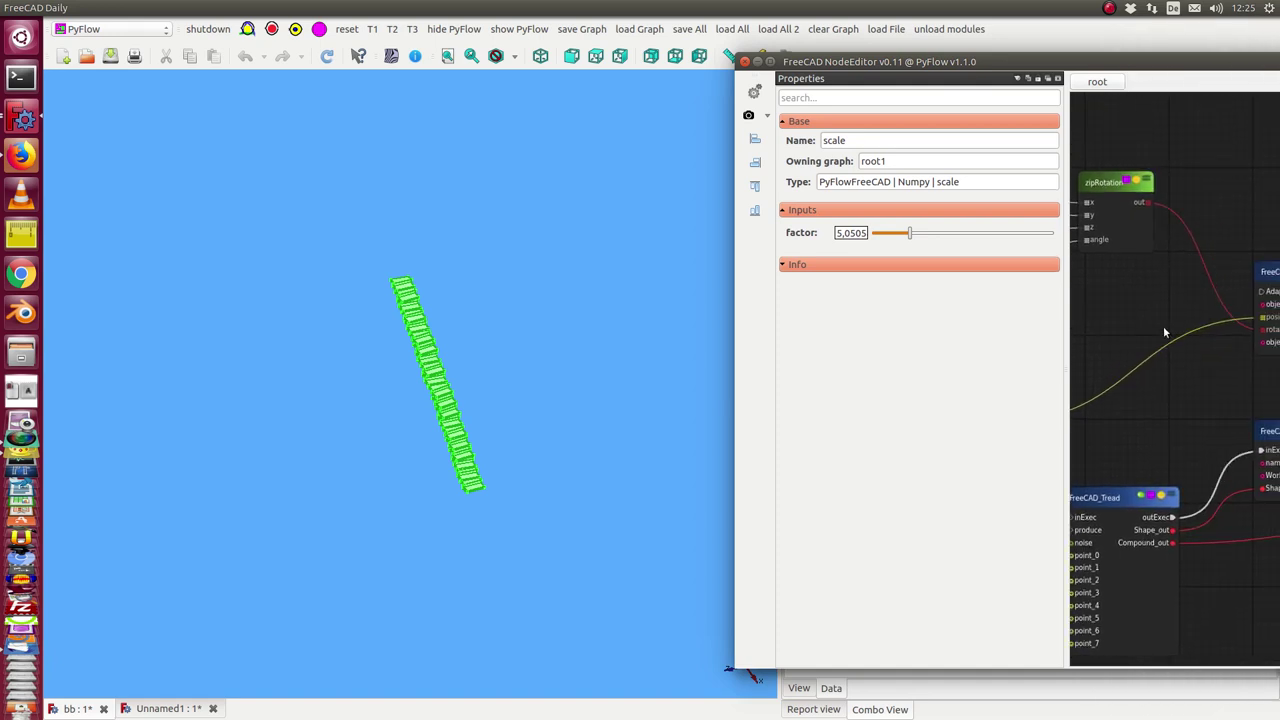
pyautogui.click(1173, 265)
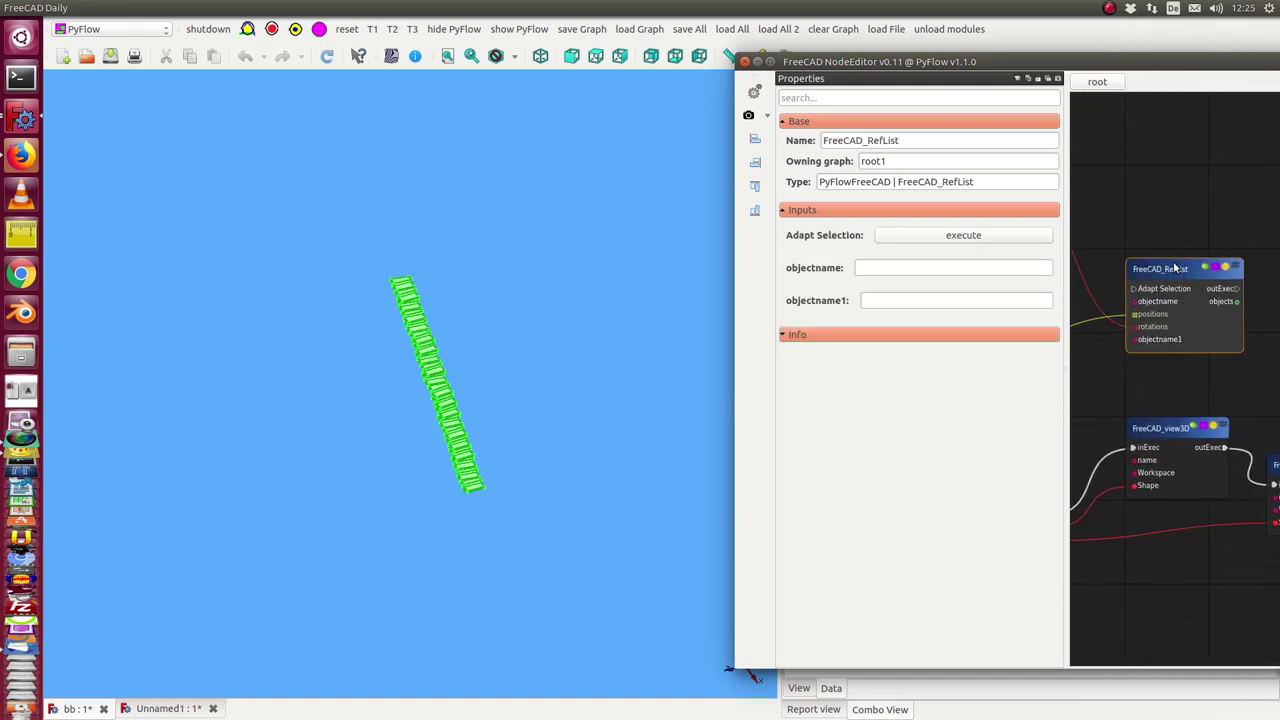
pyautogui.moveTo(1086, 64)
pyautogui.mouseDown()
pyautogui.moveTo(1279, 79)
pyautogui.moveTo(1013, 77)
pyautogui.mouseUp()
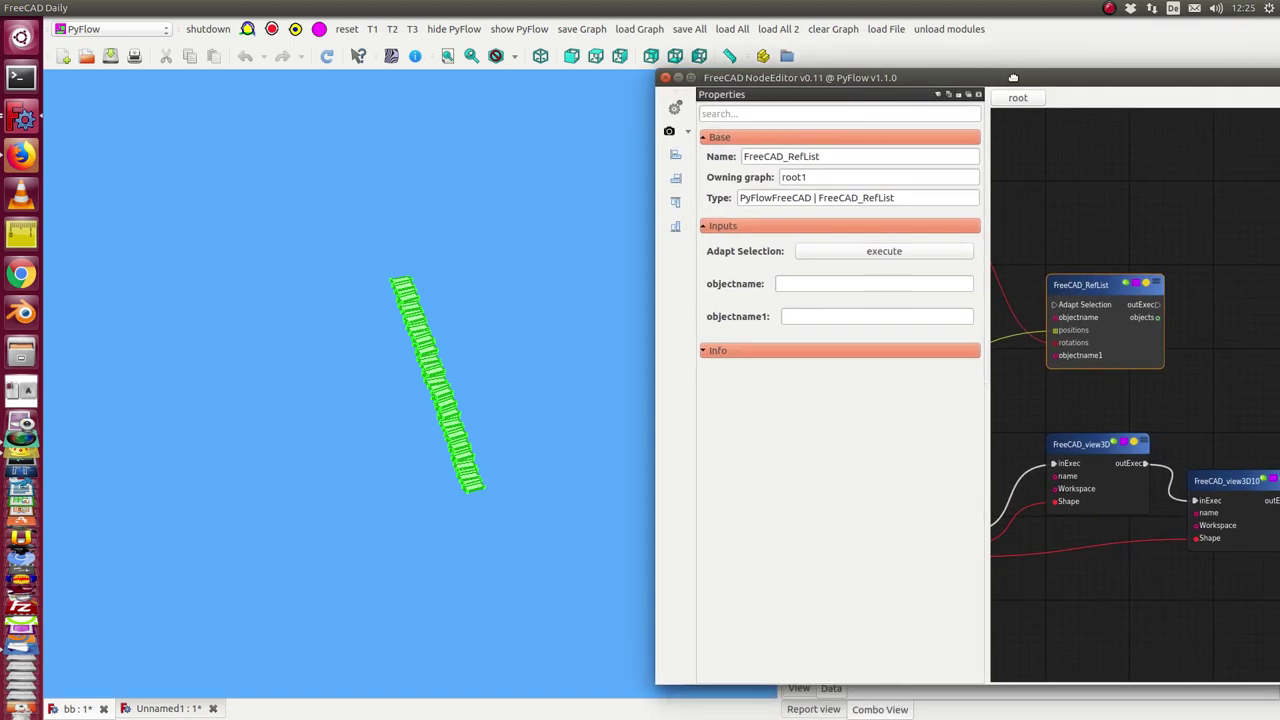
pyautogui.click(833, 254)
# Zoom and pan along the regenerated tread stack, then bring the graph's scale node into view
pyautogui.scroll(5, 393, 458)
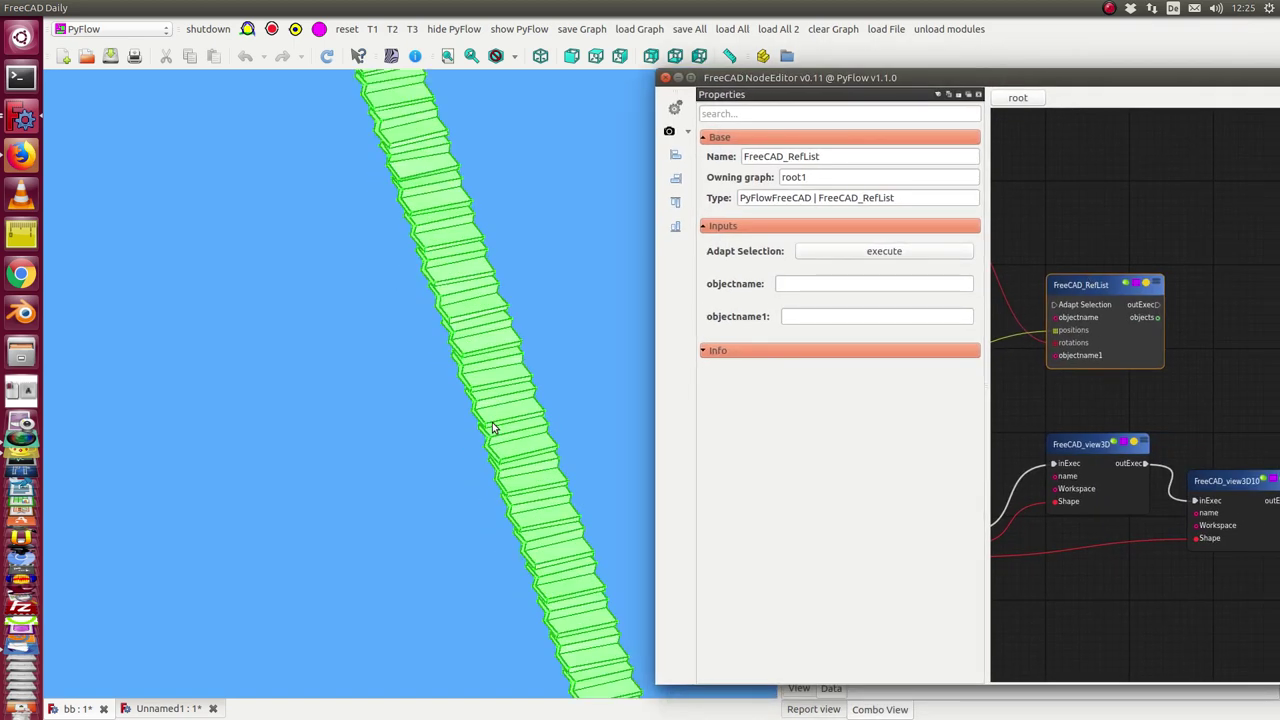
pyautogui.scroll(3, 448, 441)
pyautogui.moveTo(448, 434); pyautogui.dragTo(336, 537, button='middle')
pyautogui.scroll(2, 336, 537)
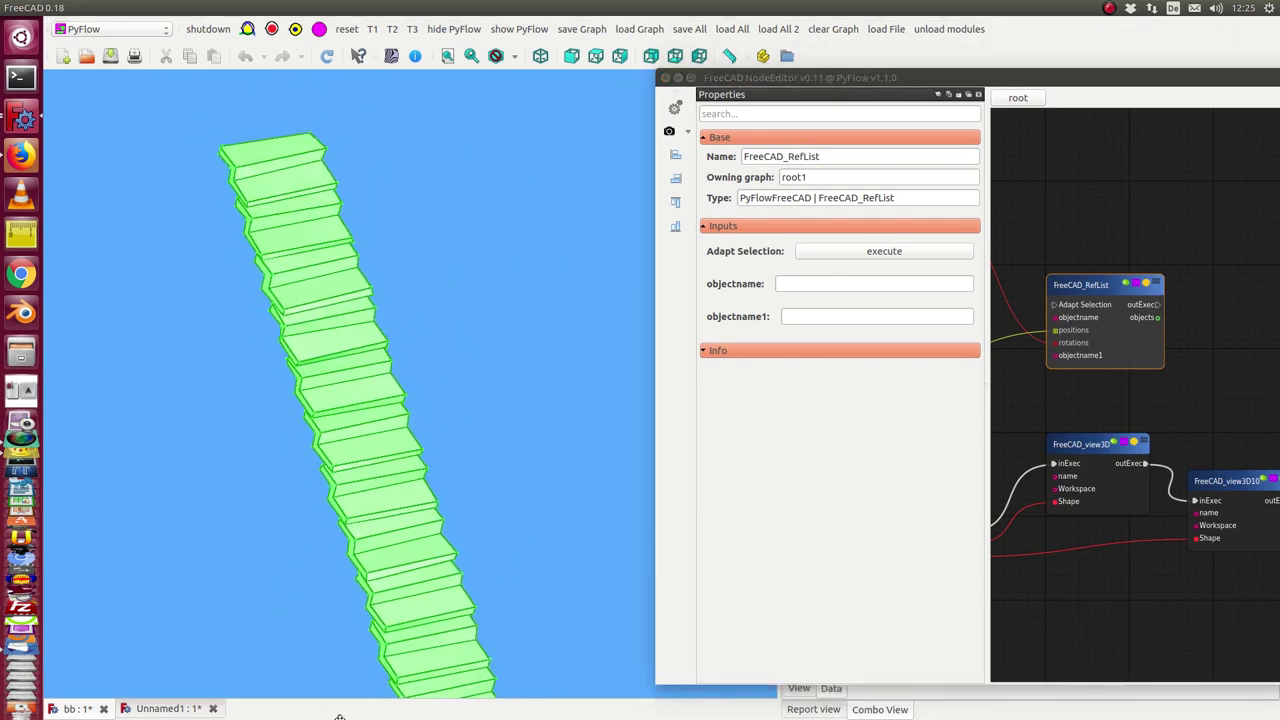
pyautogui.scroll(2, 329, 629)
pyautogui.scroll(2, 331, 634)
pyautogui.moveTo(331, 634); pyautogui.dragTo(341, 697, button='middle')
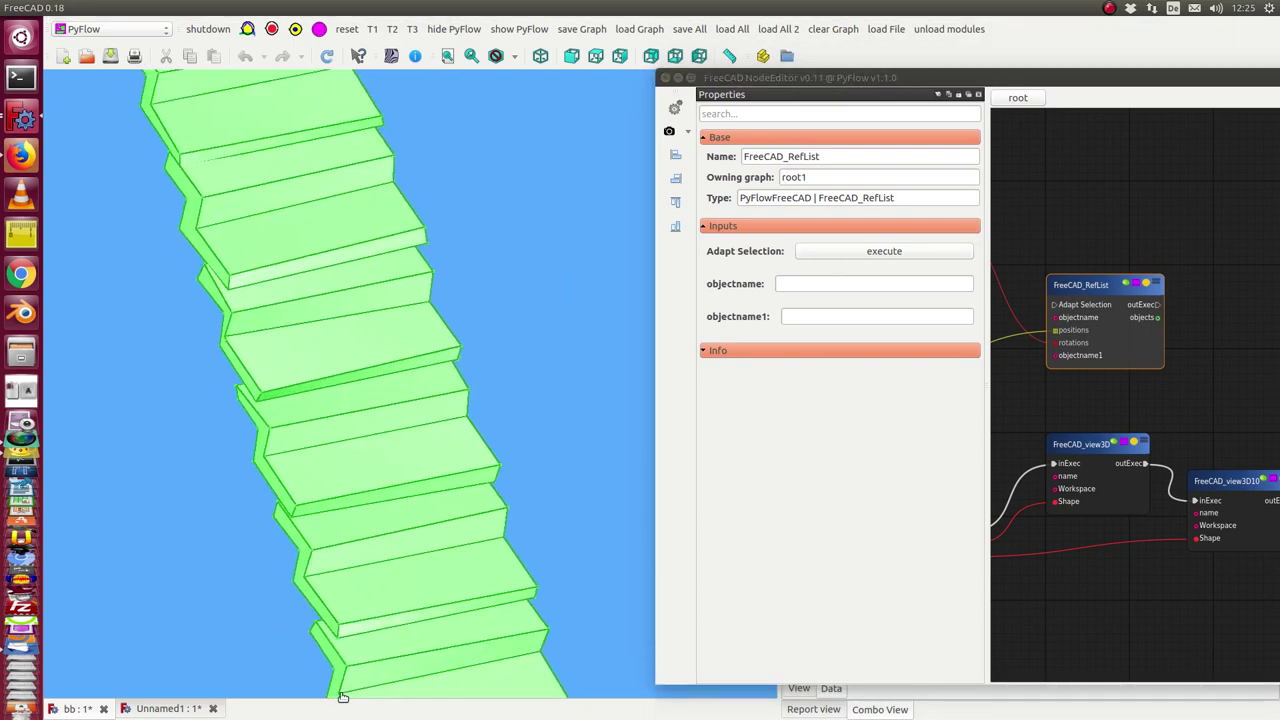
pyautogui.moveTo(1068, 187); pyautogui.dragTo(1221, 175, button='middle')
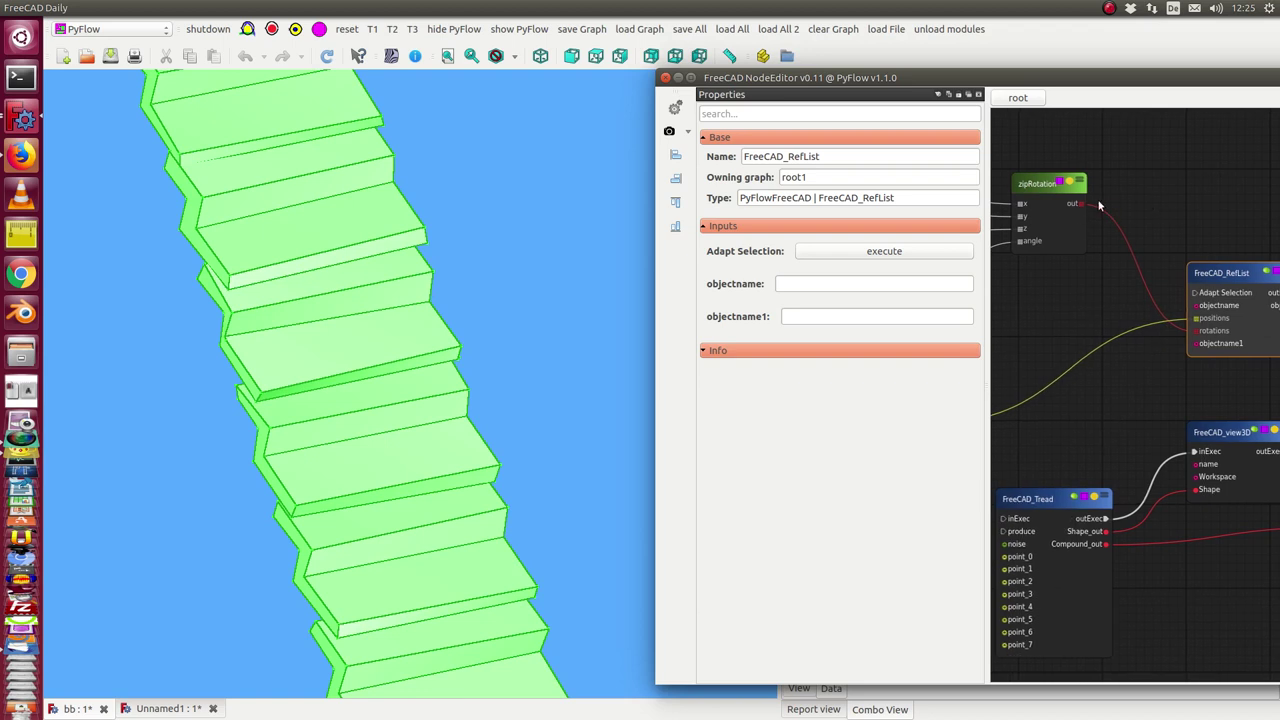
pyautogui.scroll(-3, 1101, 201)
pyautogui.moveTo(1015, 343); pyautogui.dragTo(1156, 323, button='middle')
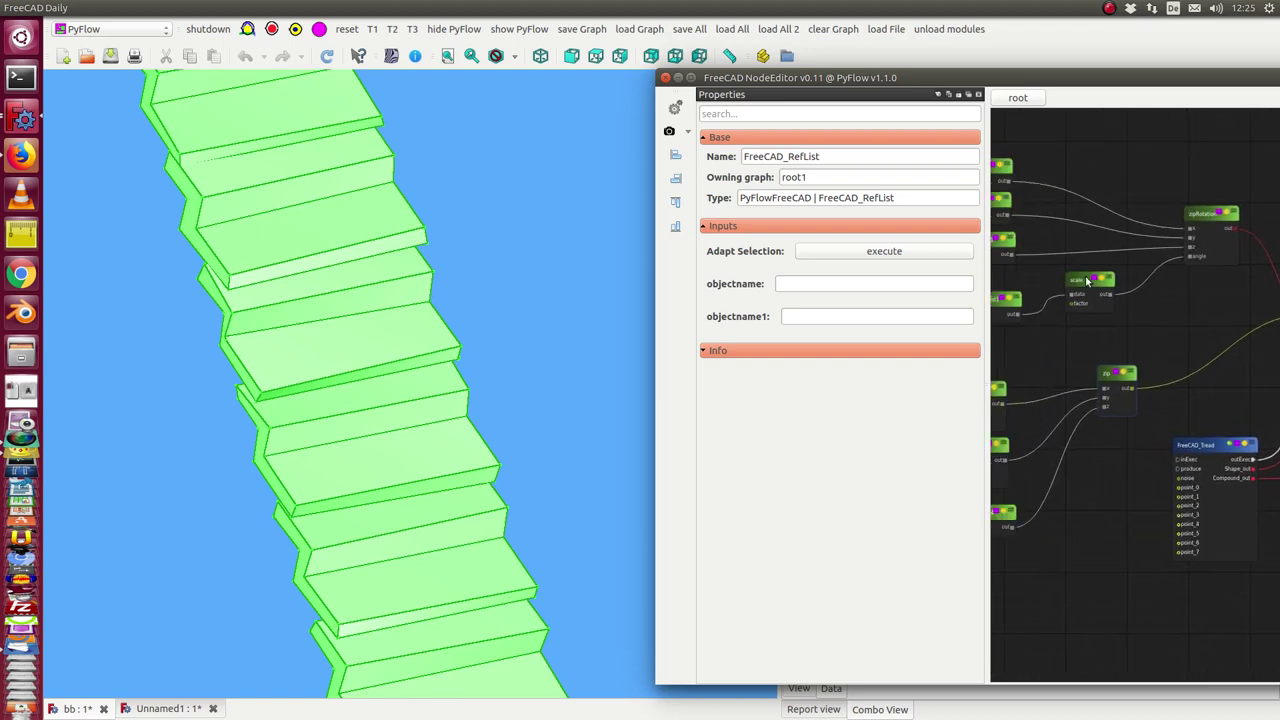
pyautogui.click(1088, 284)
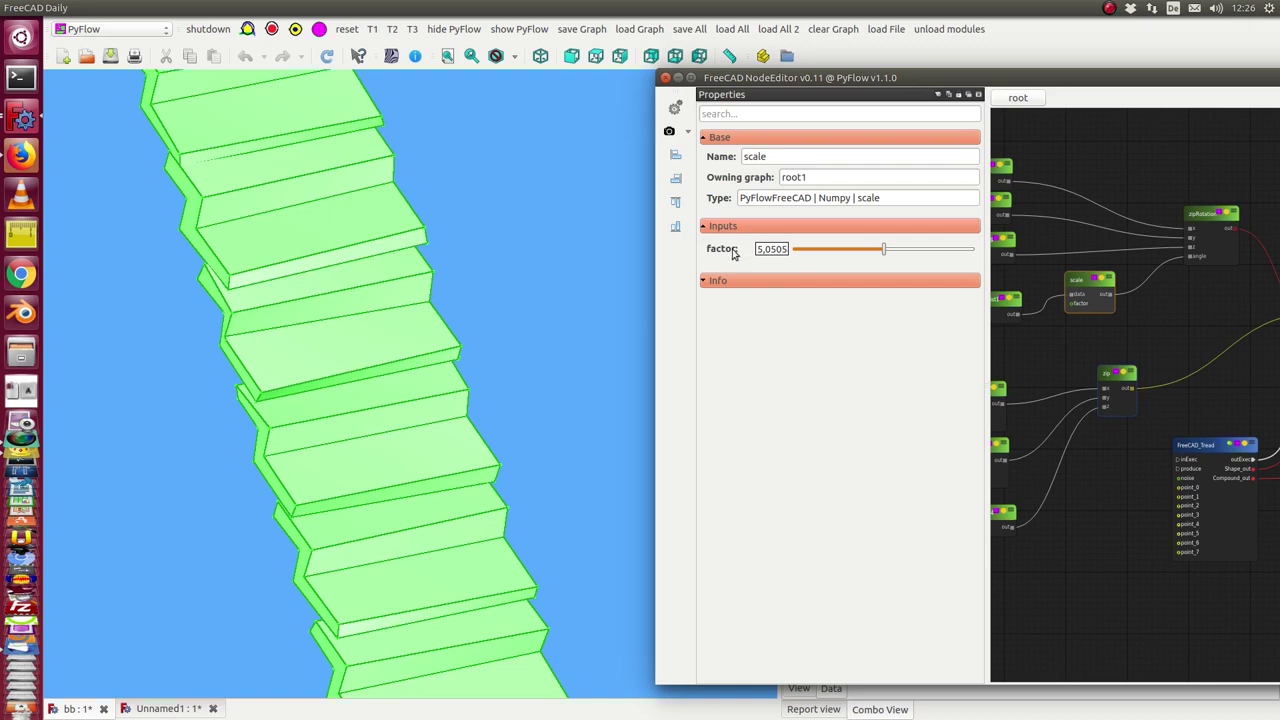
# Raise the scale factor by slider and re-execute FreeCAD_RefList
pyautogui.moveTo(885, 249); pyautogui.dragTo(972, 253)
pyautogui.moveTo(1127, 80); pyautogui.dragTo(1000, 76)
pyautogui.moveTo(1133, 205); pyautogui.dragTo(1013, 183, button='middle')
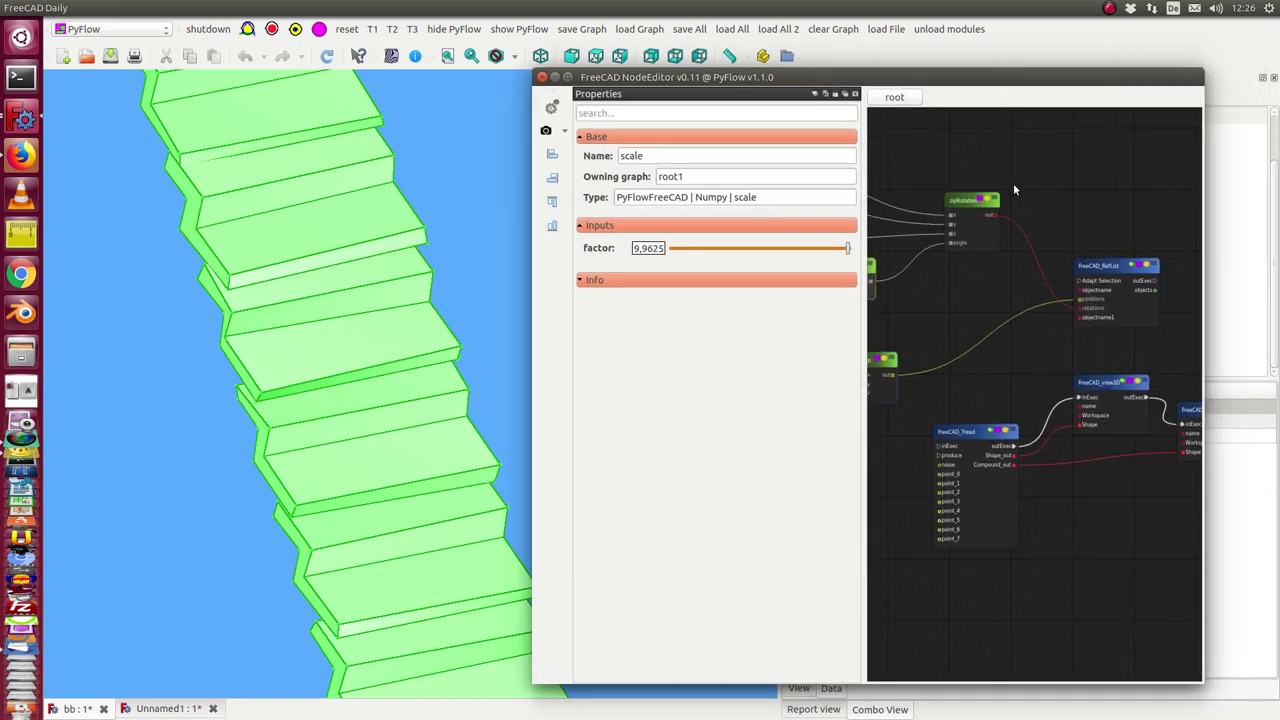
pyautogui.click(1095, 275)
pyautogui.click(703, 251)
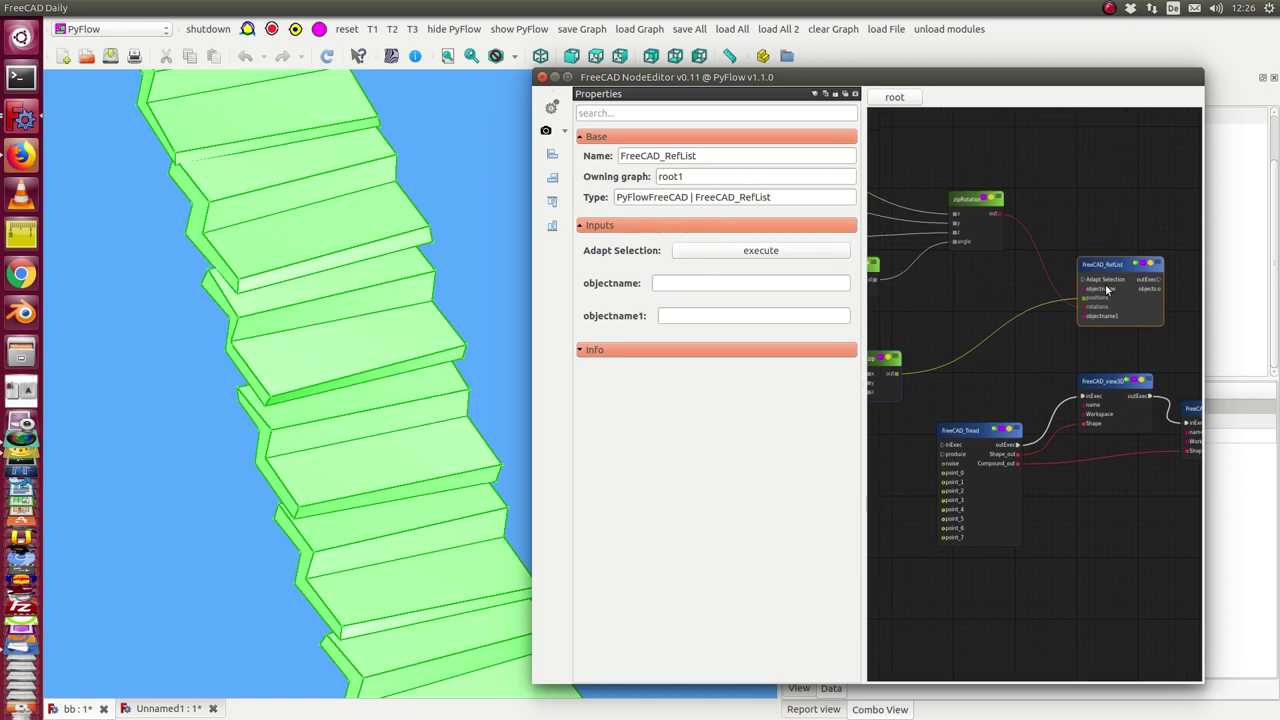
# Enter 30 as the scale factor and re-execute FreeCAD_RefList to regenerate the treads
pyautogui.moveTo(830, 278); pyautogui.dragTo(1013, 266, button='middle')
pyautogui.click(1020, 259)
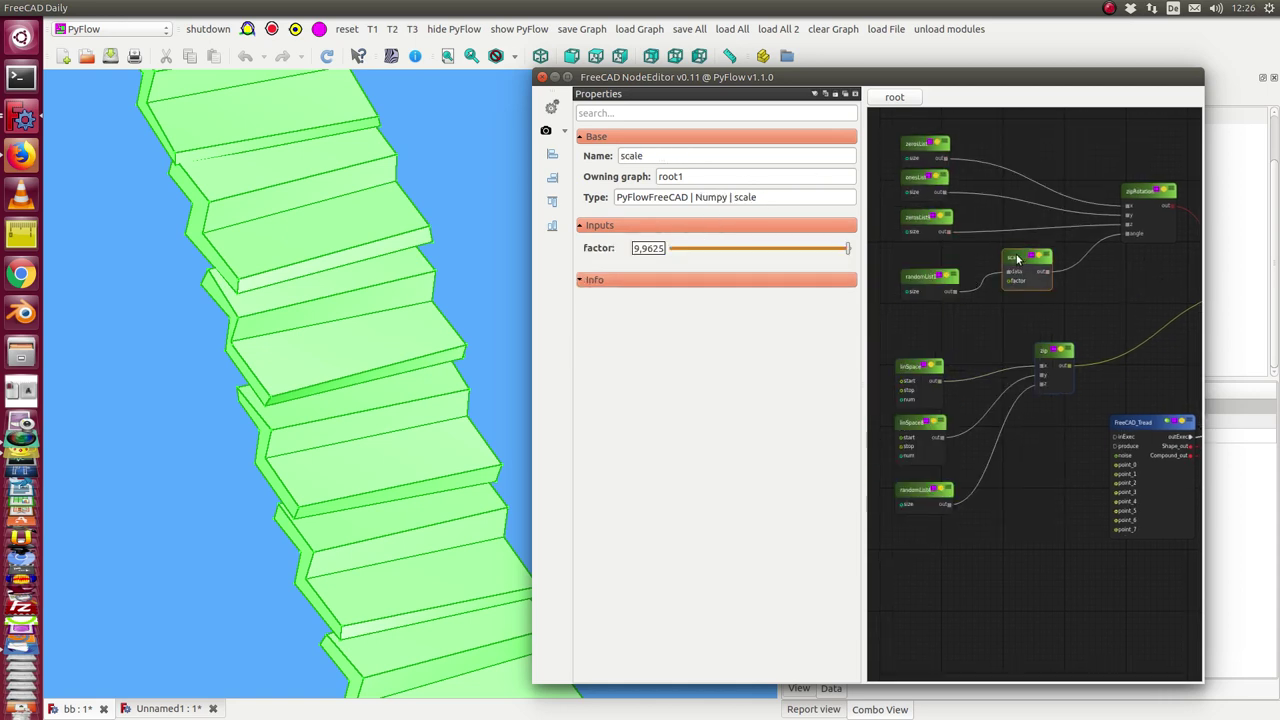
pyautogui.moveTo(664, 247); pyautogui.dragTo(598, 248)
pyautogui.write('305')
pyautogui.press('BackSpace')
pyautogui.press('Return')
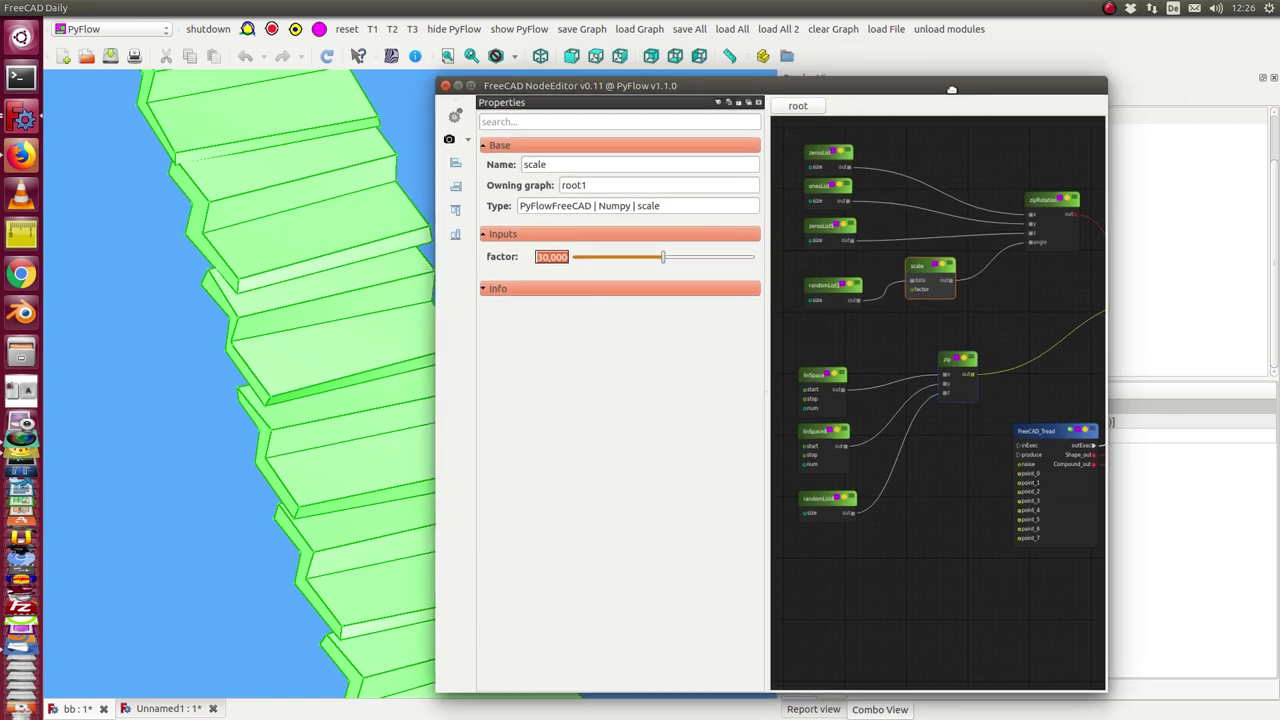
pyautogui.moveTo(1060, 92)
pyautogui.mouseDown()
pyautogui.moveTo(927, 107)
pyautogui.moveTo(1050, 96)
pyautogui.mouseUp()
pyautogui.click(1030, 250)
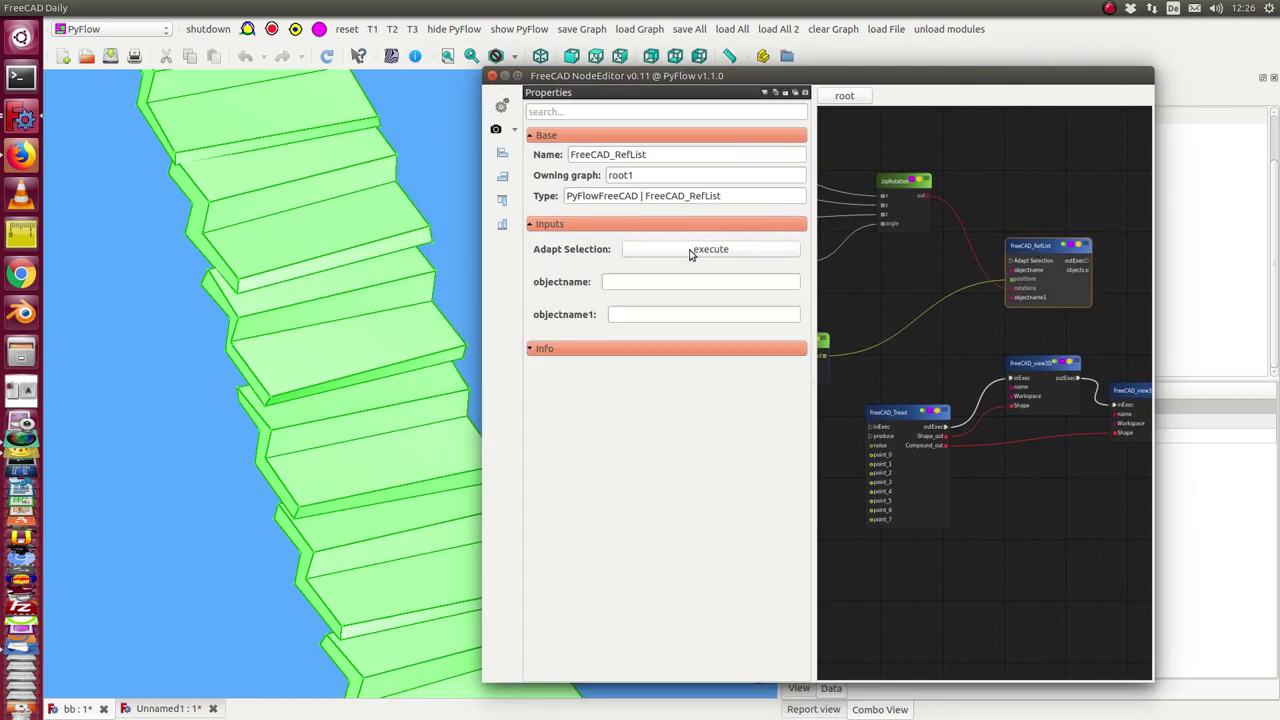
pyautogui.click(692, 251)
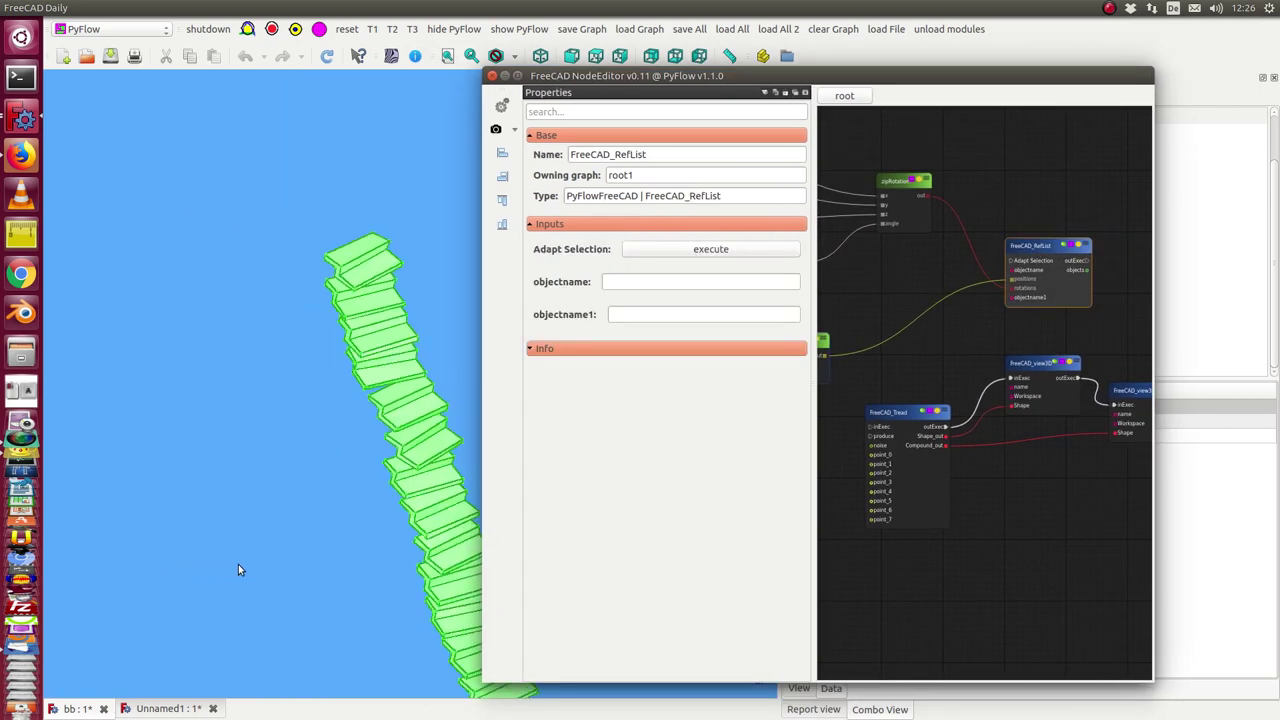
pyautogui.moveTo(812, 78); pyautogui.dragTo(987, 67)
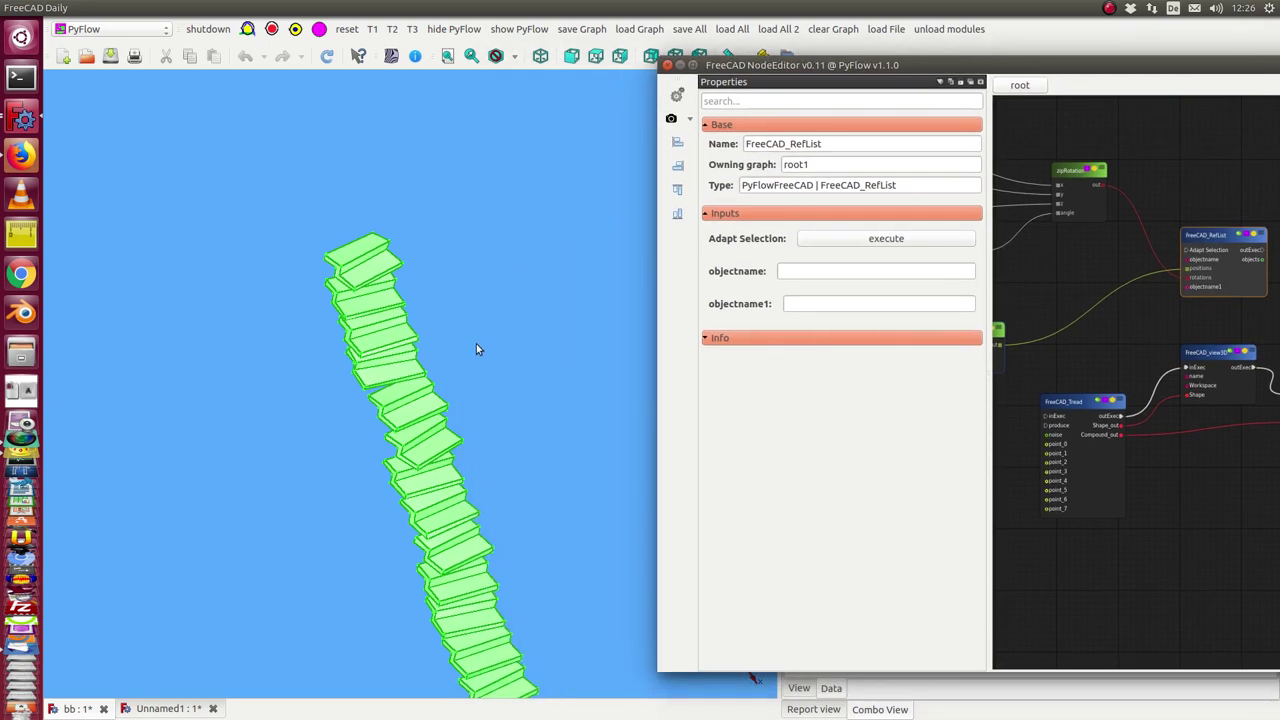
pyautogui.scroll(2, 477, 358)
# Orbit the tread stack into a diagonal view, then maximize the node editor
pyautogui.moveTo(477, 362)
pyautogui.mouseDown(button='middle')
pyautogui.moveTo(525, 240)
pyautogui.moveTo(552, 291)
pyautogui.moveTo(246, 311)
pyautogui.moveTo(277, 397)
pyautogui.moveTo(247, 436)
pyautogui.moveTo(357, 466)
pyautogui.moveTo(383, 489)
pyautogui.moveTo(270, 460)
pyautogui.moveTo(380, 560)
pyautogui.moveTo(386, 611)
pyautogui.moveTo(214, 537)
pyautogui.moveTo(500, 502)
pyautogui.moveTo(403, 317)
pyautogui.moveTo(303, 400)
pyautogui.moveTo(363, 466)
pyautogui.moveTo(568, 510)
pyautogui.moveTo(131, 443)
pyautogui.moveTo(234, 454)
pyautogui.mouseUp(button='middle')
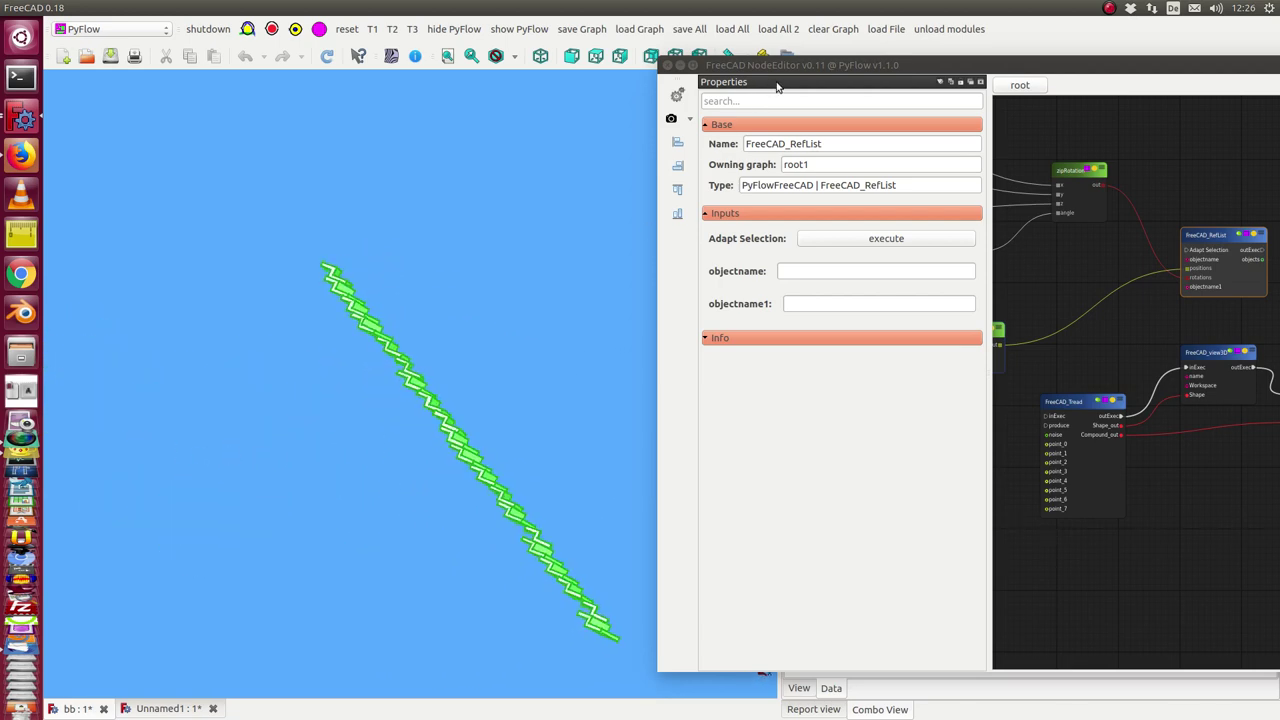
pyautogui.doubleClick(976, 63)
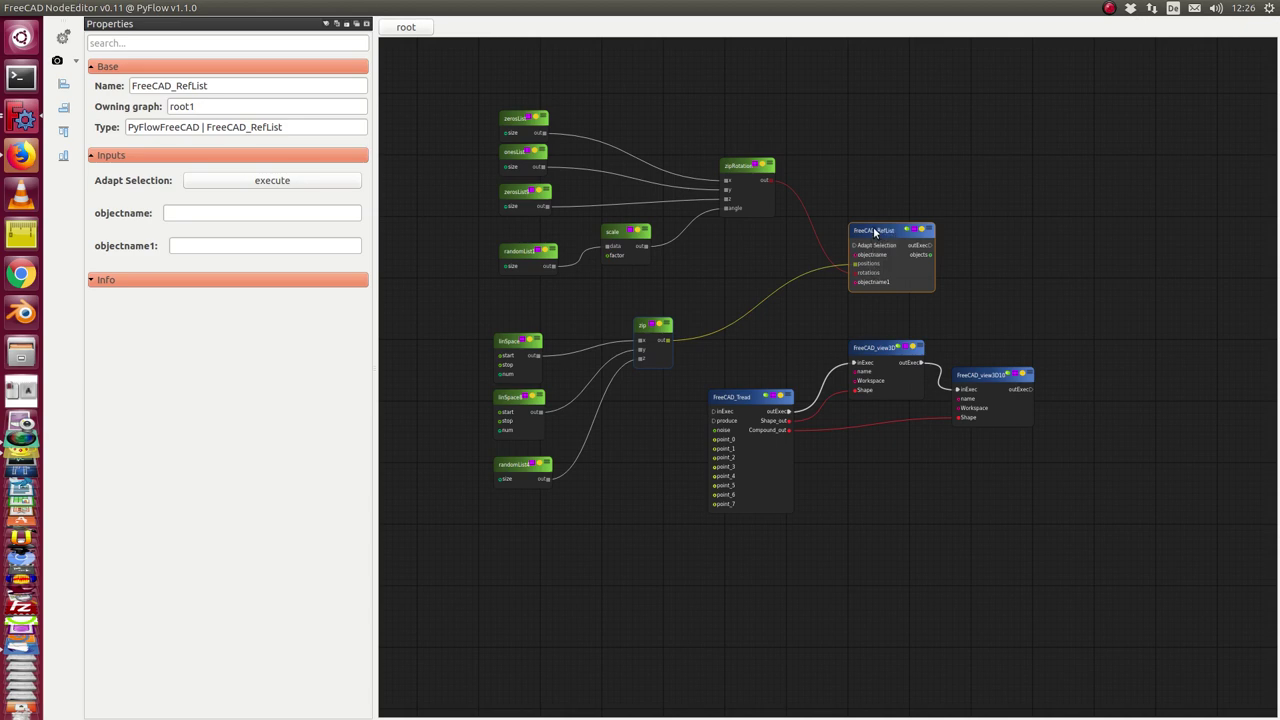
# Zoom into the node graph, then switch back to the main FreeCAD window with Alt+Tab
pyautogui.scroll(1, 883, 238)
pyautogui.scroll(2, 883, 238)
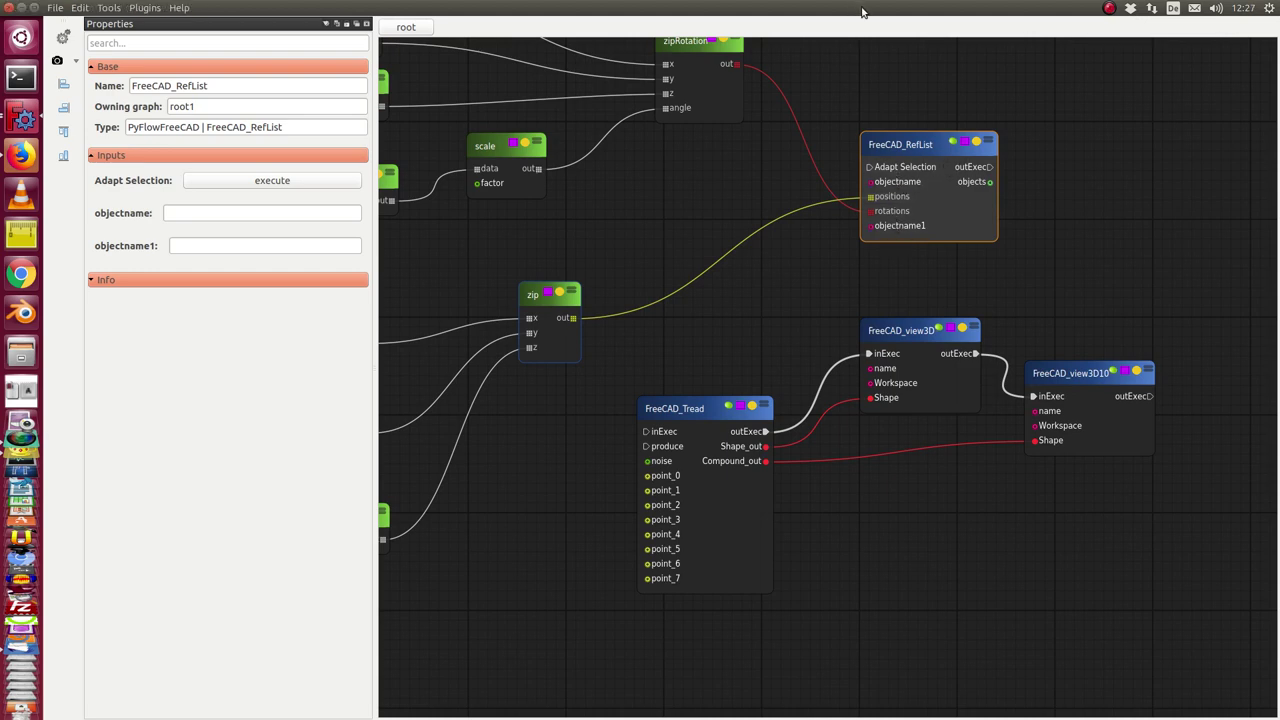
pyautogui.hotkey('alt', 'Tab')
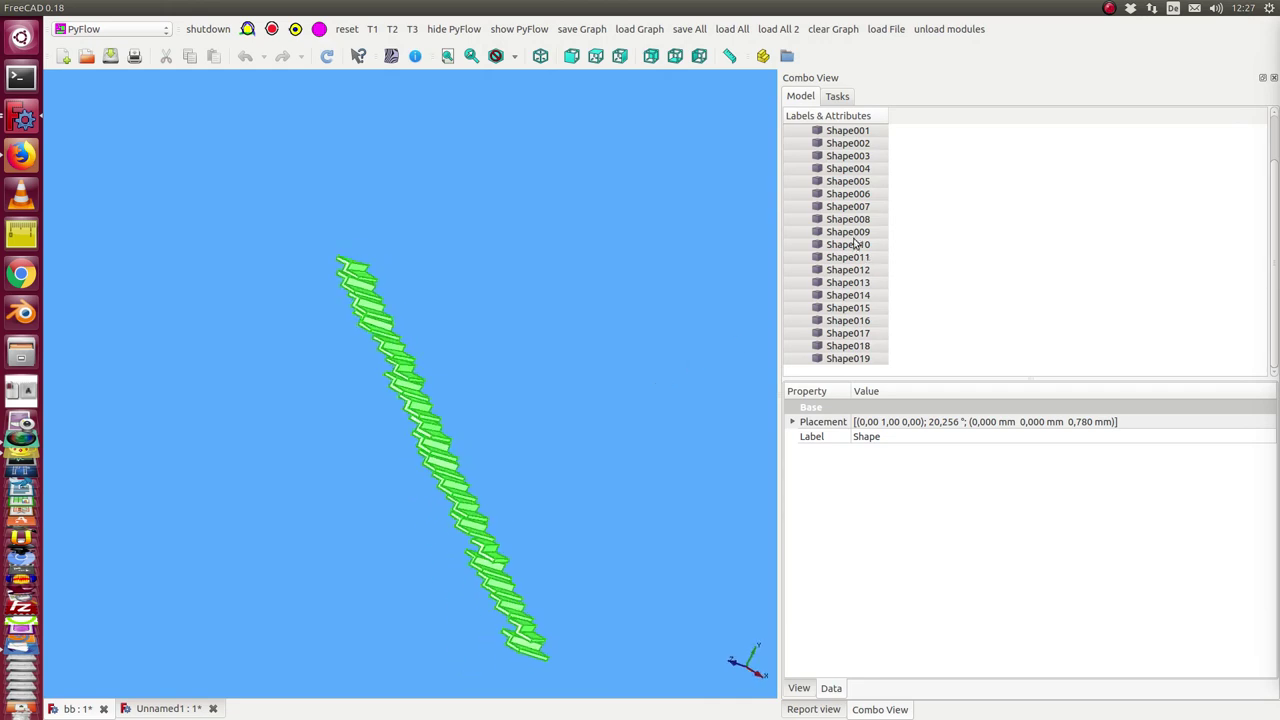
pyautogui.click(573, 372)
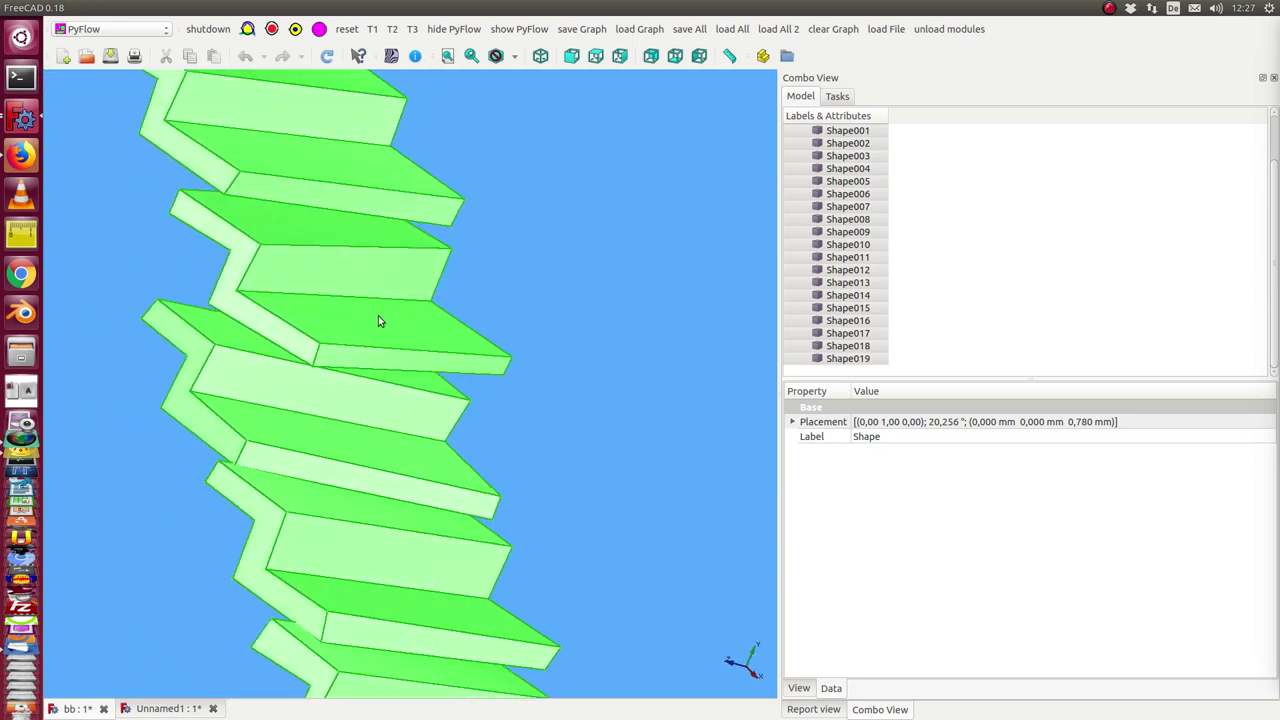
pyautogui.moveTo(274, 331)
pyautogui.mouseDown(button='middle')
pyautogui.moveTo(405, 323)
pyautogui.moveTo(402, 347)
pyautogui.mouseUp(button='middle')
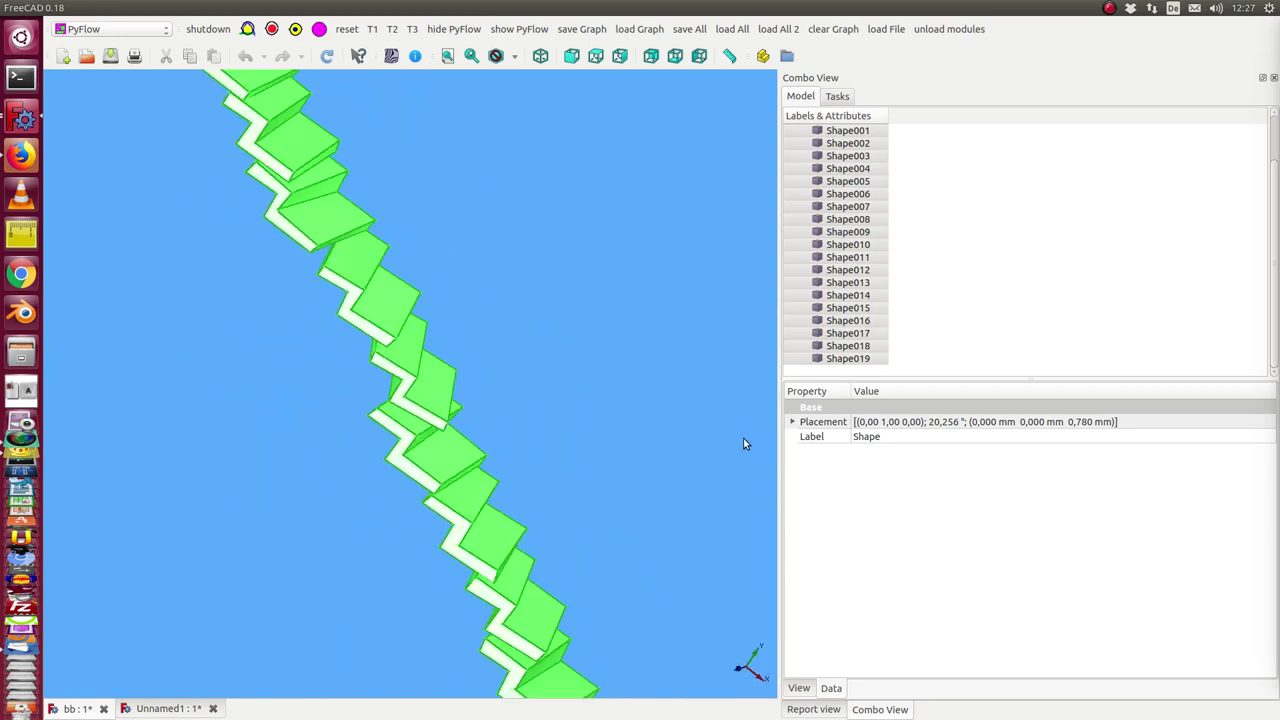
pyautogui.moveTo(689, 337)
pyautogui.mouseDown(button='middle')
pyautogui.moveTo(500, 357)
pyautogui.moveTo(507, 380)
pyautogui.moveTo(586, 397)
pyautogui.moveTo(291, 603)
pyautogui.moveTo(340, 538)
pyautogui.mouseUp(button='middle')
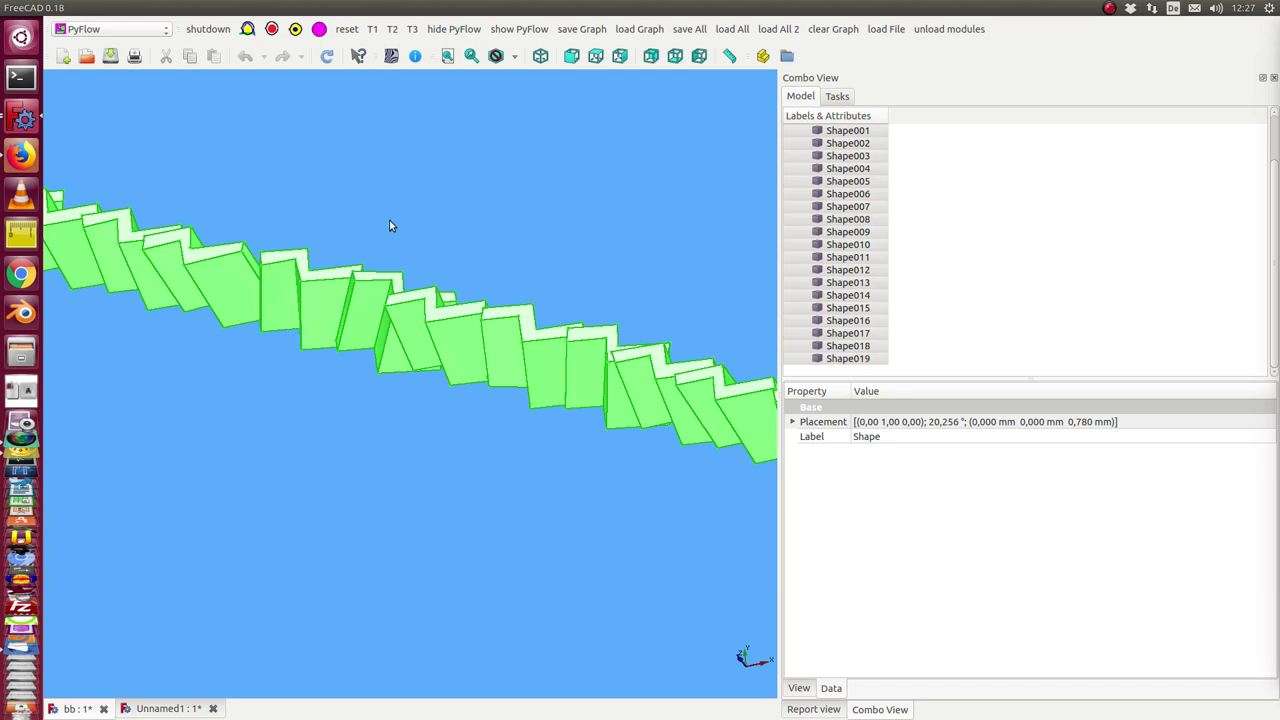
pyautogui.moveTo(389, 225); pyautogui.dragTo(358, 358, button='middle')
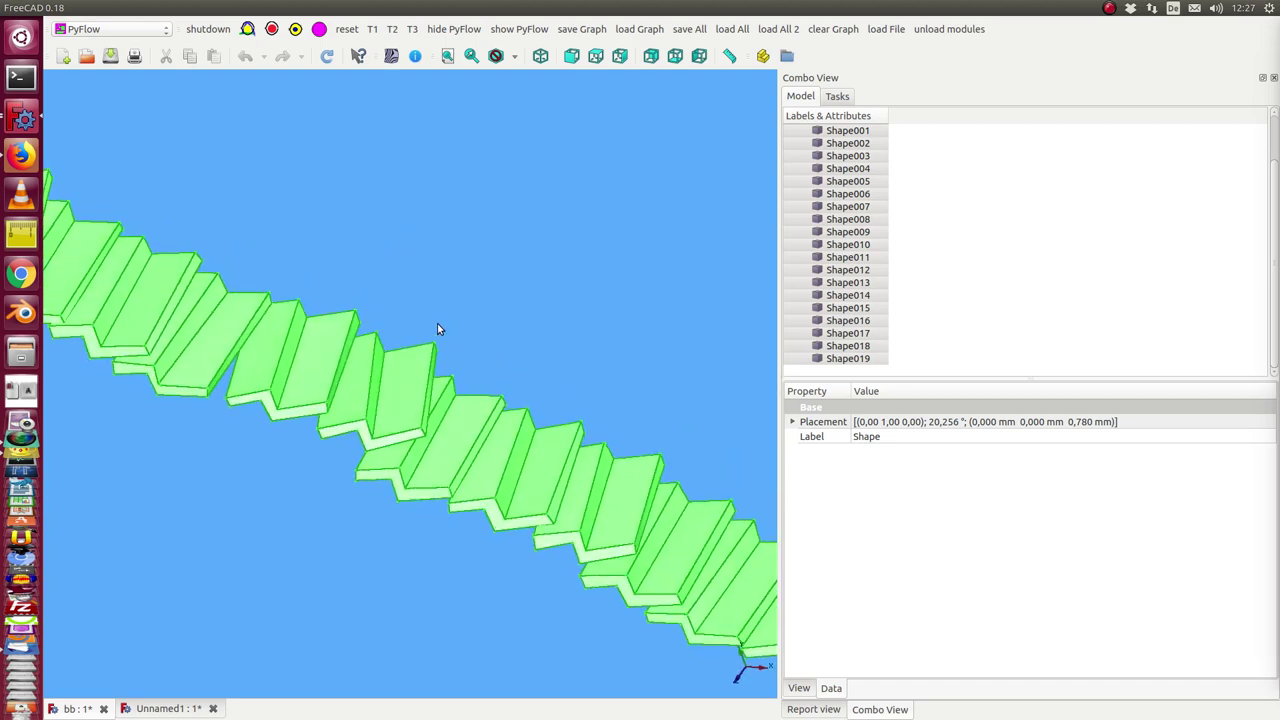